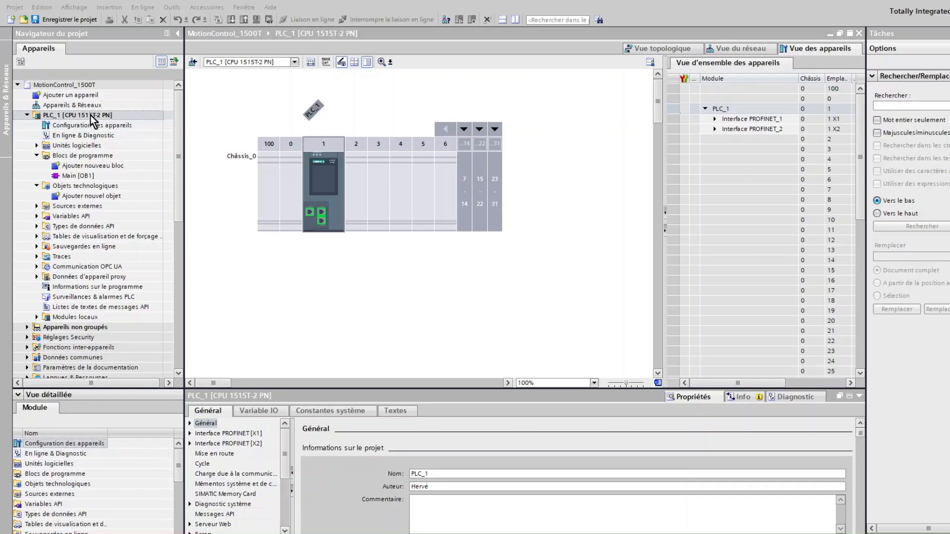
Examine the Motion Control functions in the description of S7-1500 controller CPU 1515-2 PN, article 6ES7 515-2AM02-0AB0
{"action": "double_click", "coordinate": [75, 96]}
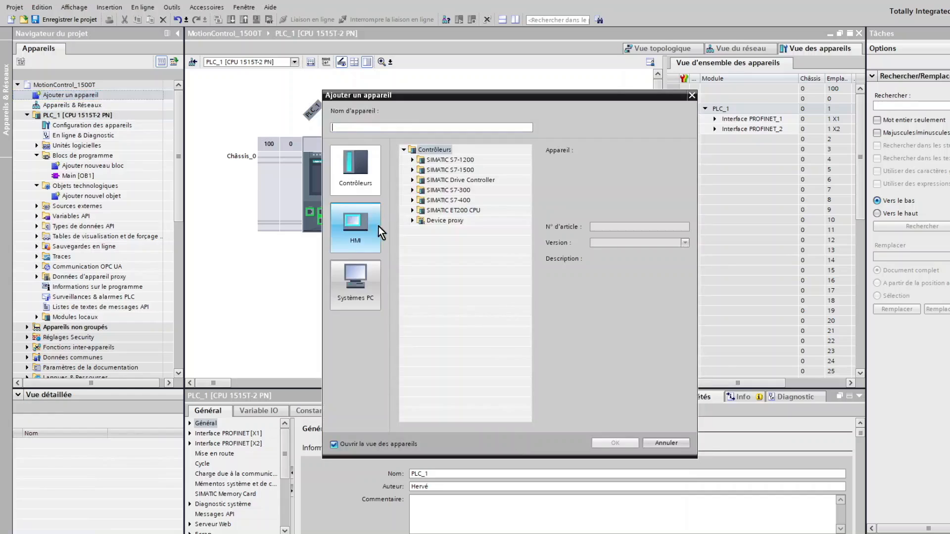
{"action": "left_click", "coordinate": [412, 170]}
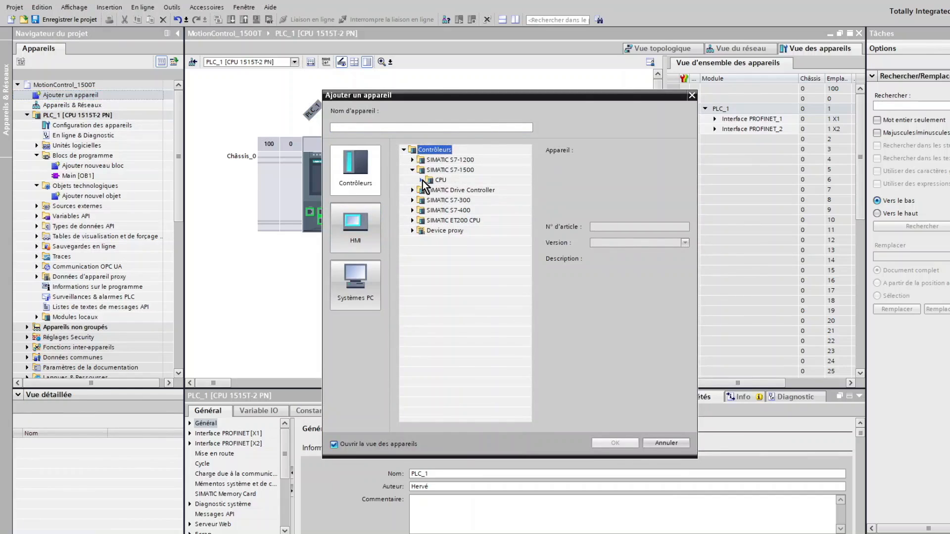
{"action": "left_click", "coordinate": [422, 180]}
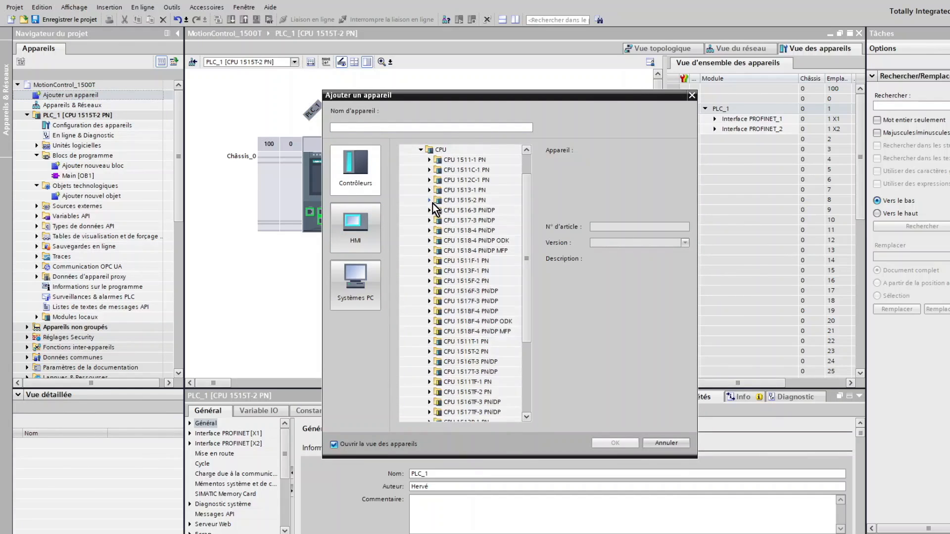
{"action": "left_click", "coordinate": [429, 201]}
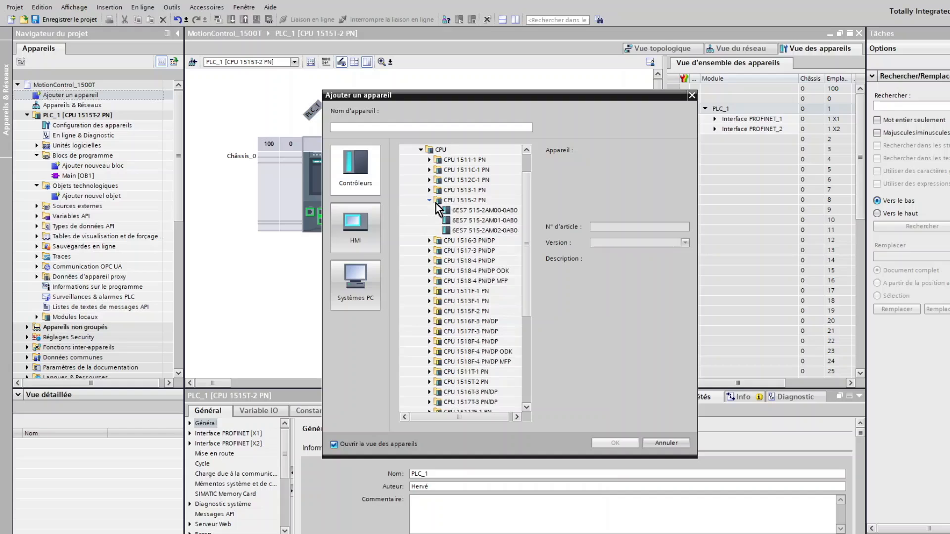
{"action": "left_click", "coordinate": [477, 230]}
{"action": "scroll", "coordinate": [626, 294], "scroll_direction": "down", "scroll_amount": 1}
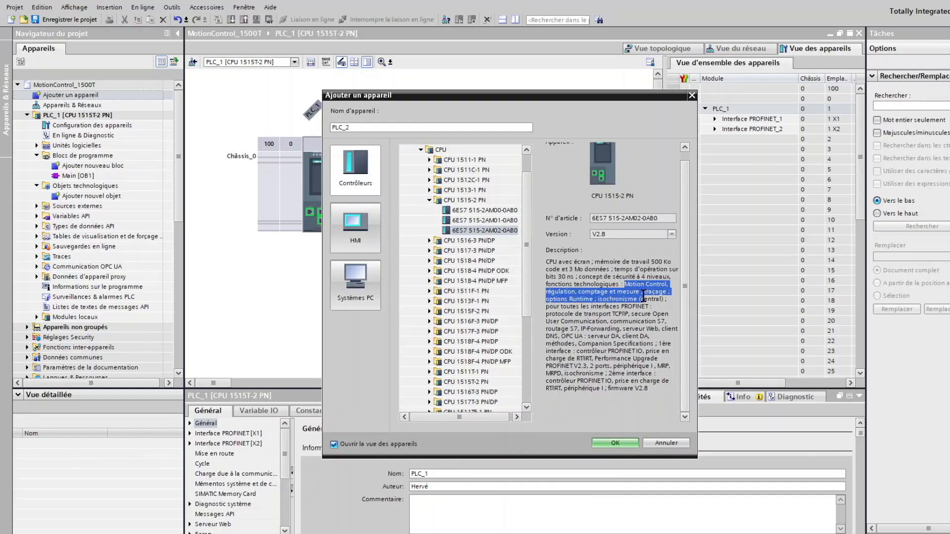
{"action": "left_click_drag", "start_coordinate": [625, 284], "coordinate": [666, 284]}
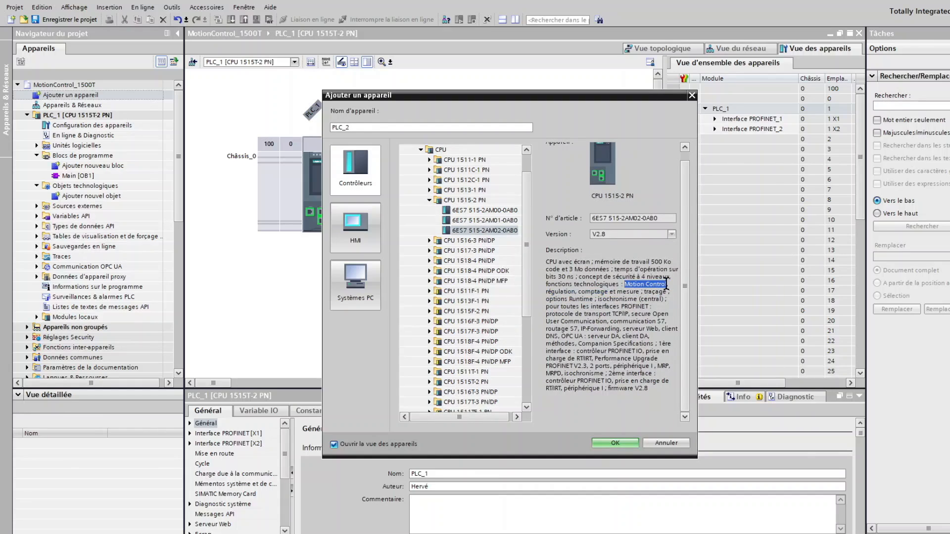
Examine the Motion Control functions in the description of CPU 1511T-1 PN, article 6ES7 511-1TK01-0AB0, and leave without adding a device
{"action": "left_click", "coordinate": [430, 200]}
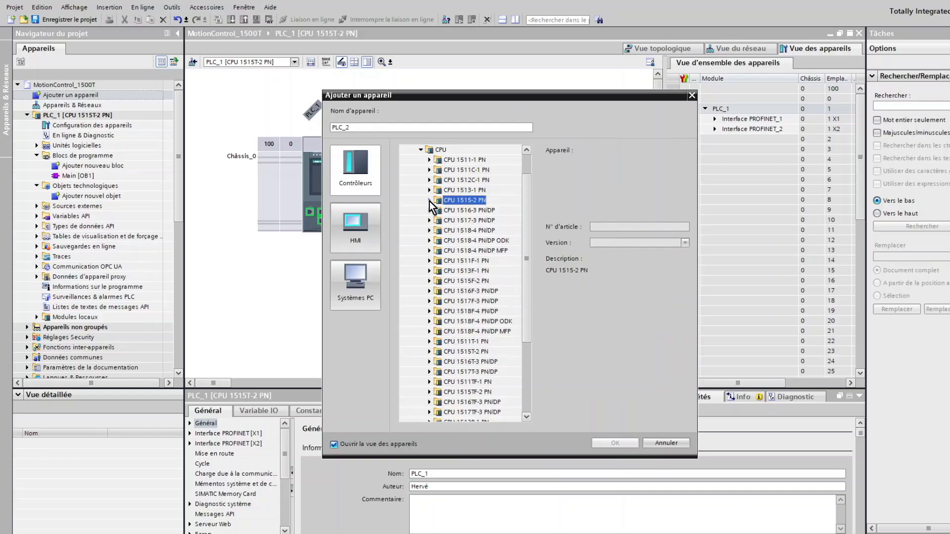
{"action": "left_click", "coordinate": [461, 281]}
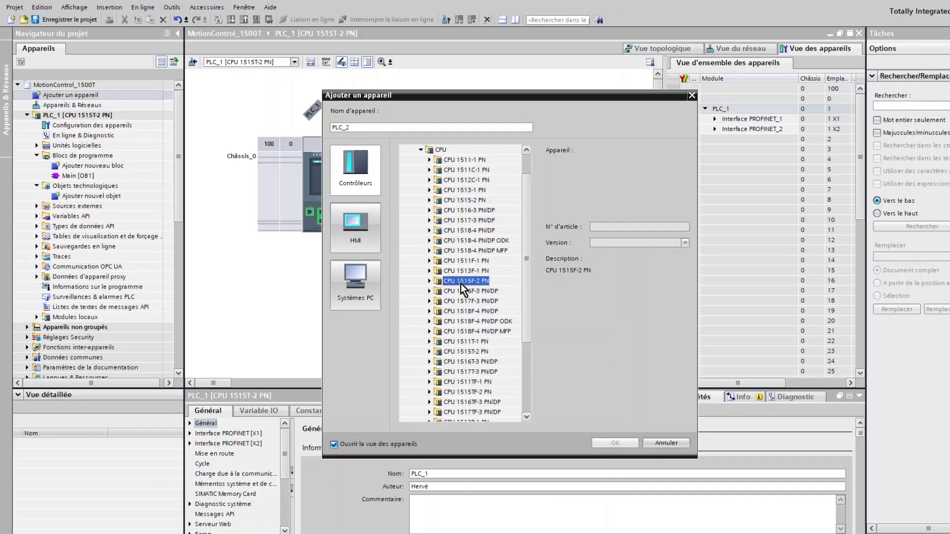
{"action": "scroll", "coordinate": [461, 283], "scroll_direction": "down", "scroll_amount": 2}
{"action": "scroll", "coordinate": [458, 304], "scroll_direction": "down", "scroll_amount": 1}
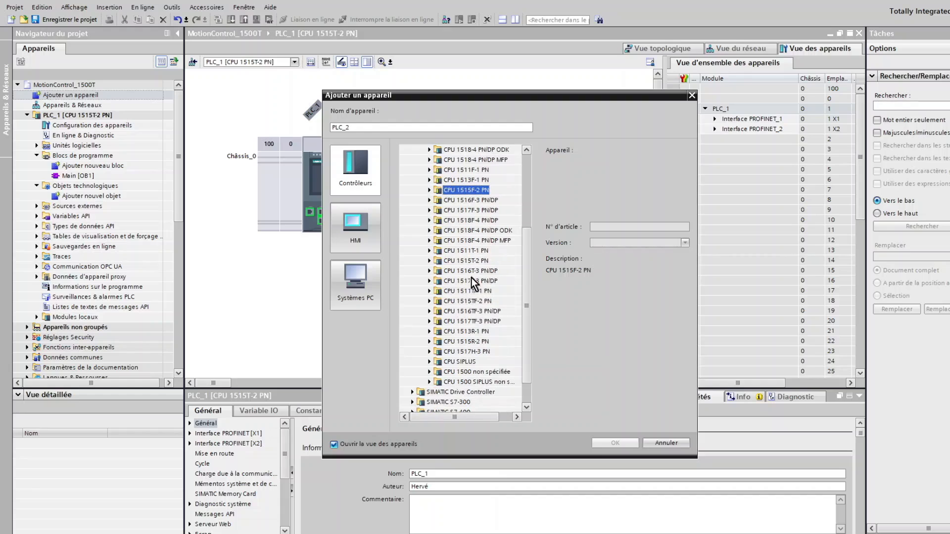
{"action": "left_click", "coordinate": [430, 251]}
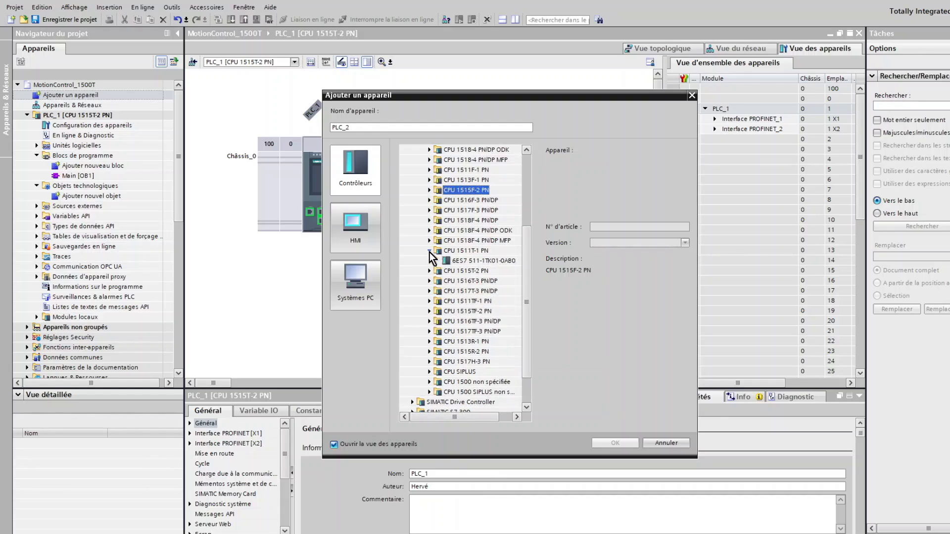
{"action": "left_click", "coordinate": [473, 263]}
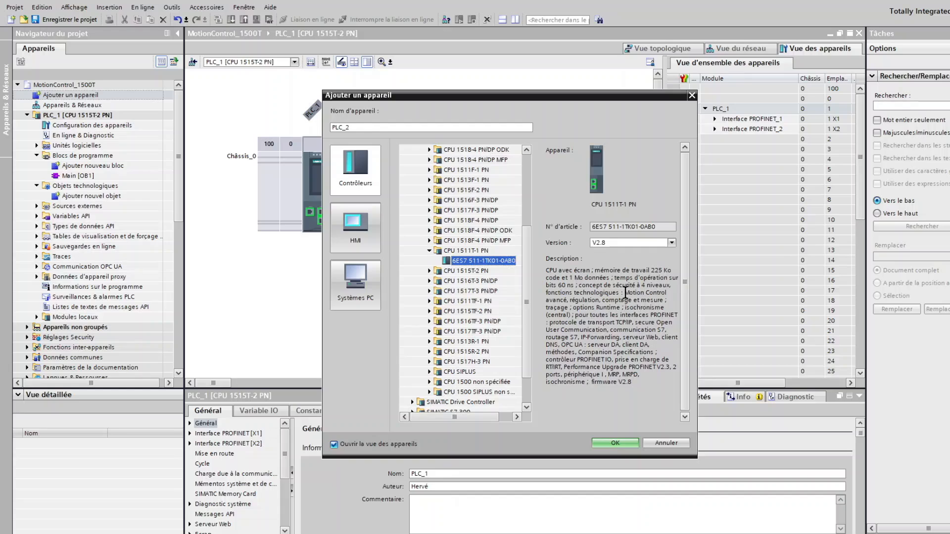
{"action": "left_click_drag", "start_coordinate": [624, 293], "coordinate": [570, 300]}
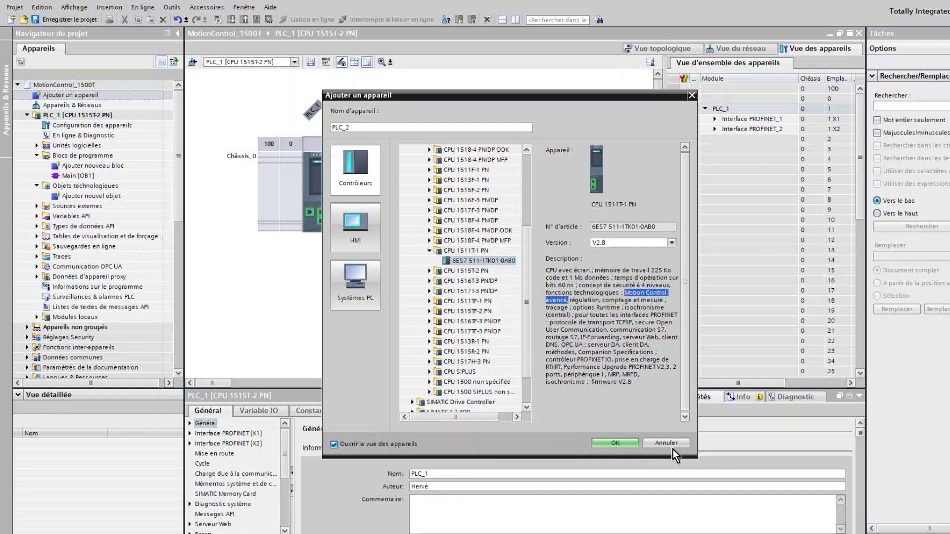
{"action": "left_click", "coordinate": [657, 444]}
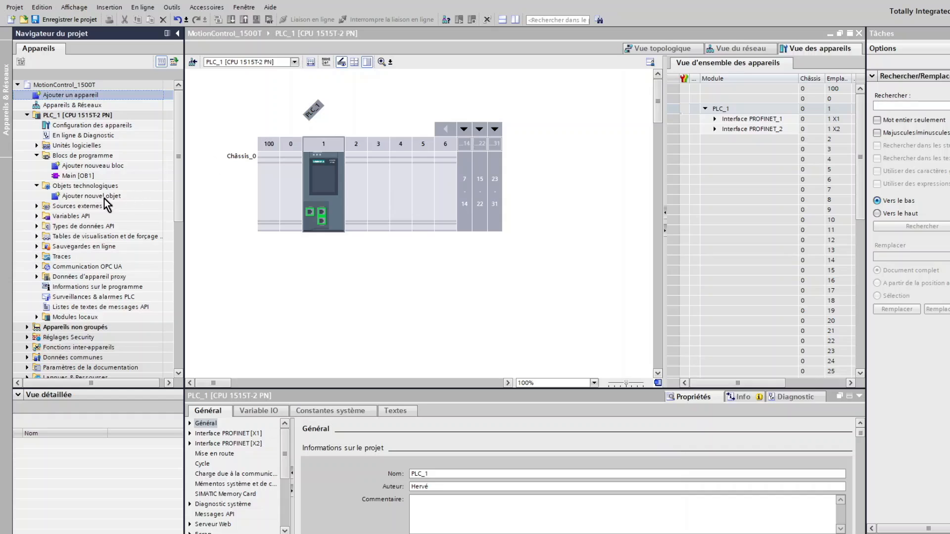
Add a TO_PositioningAxis technology object named Axe_A1 to PLC_1
{"action": "left_click", "coordinate": [69, 187]}
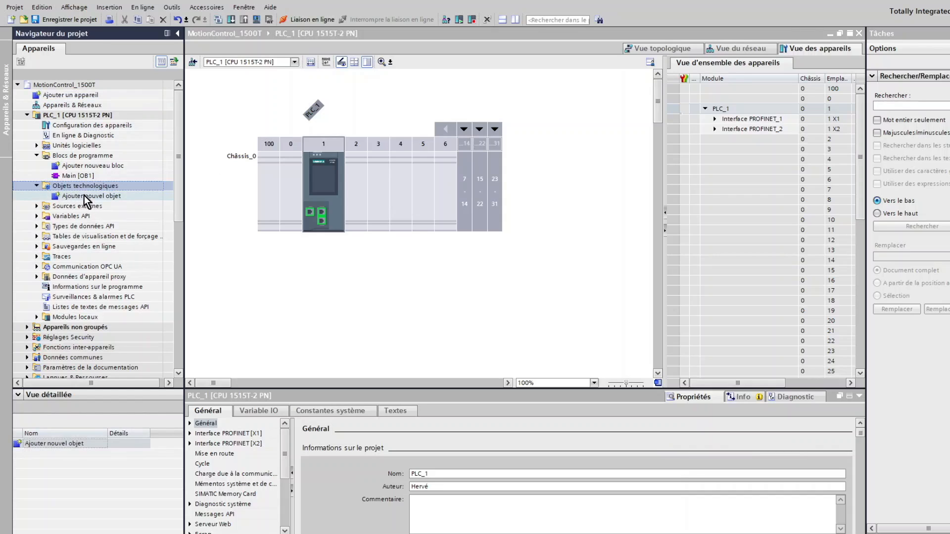
{"action": "double_click", "coordinate": [84, 195]}
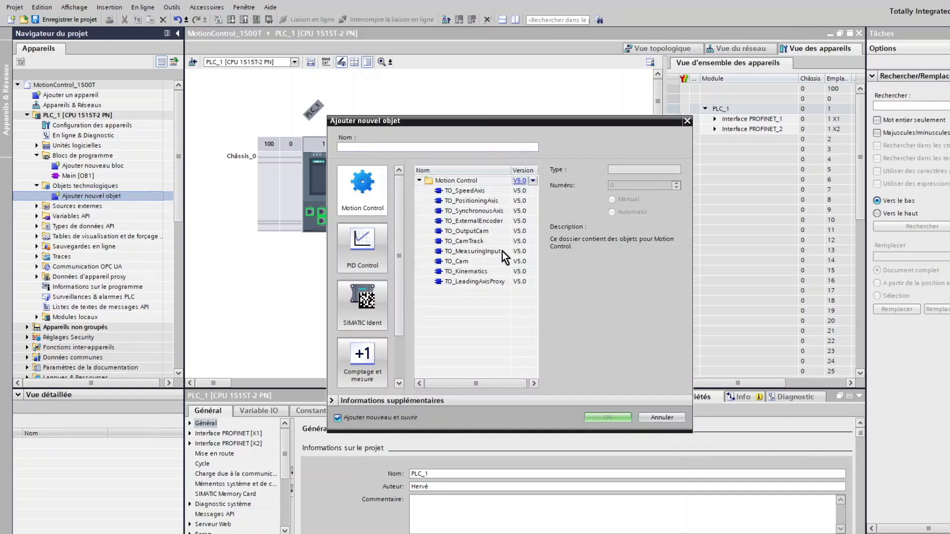
{"action": "left_click", "coordinate": [468, 273]}
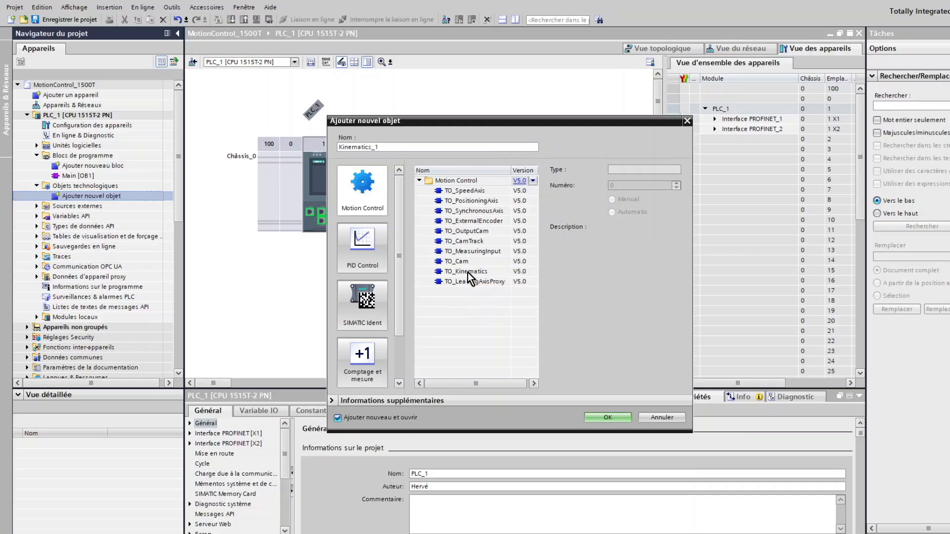
{"action": "left_click", "coordinate": [464, 201]}
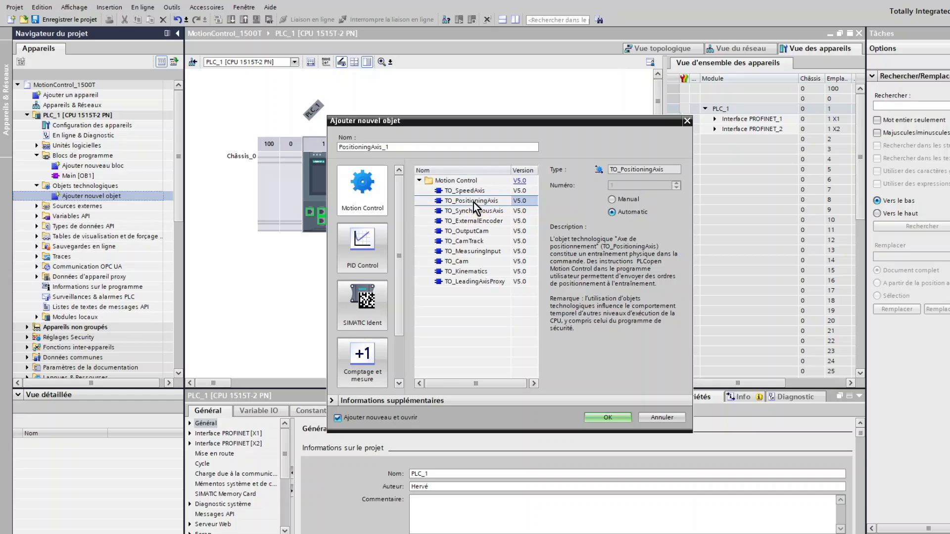
{"action": "double_click", "coordinate": [400, 148]}
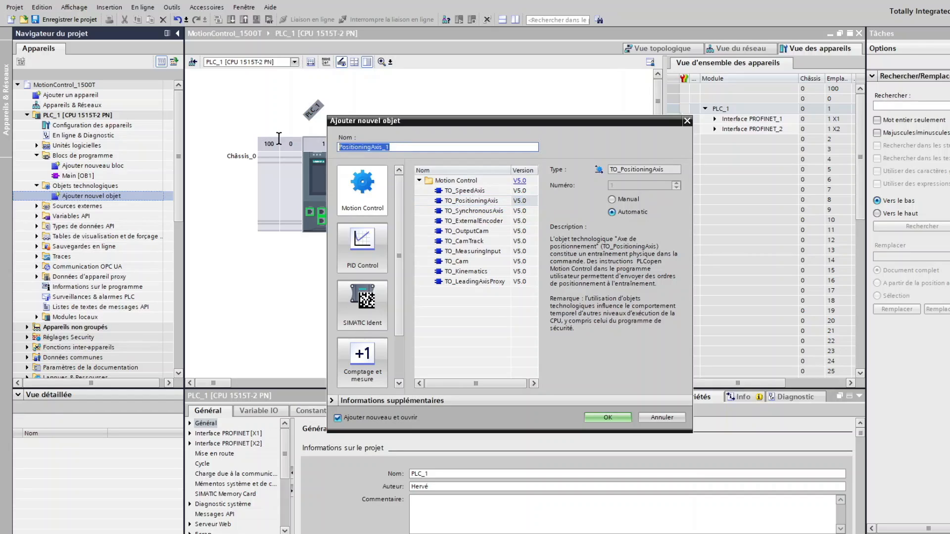
{"action": "type", "text": "Axe_A1"}
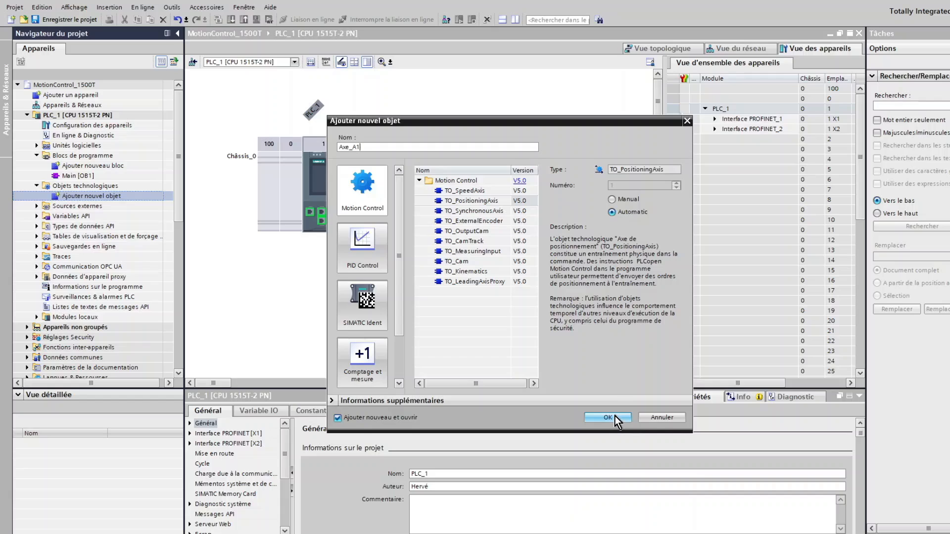
{"action": "double_click", "coordinate": [366, 147]}
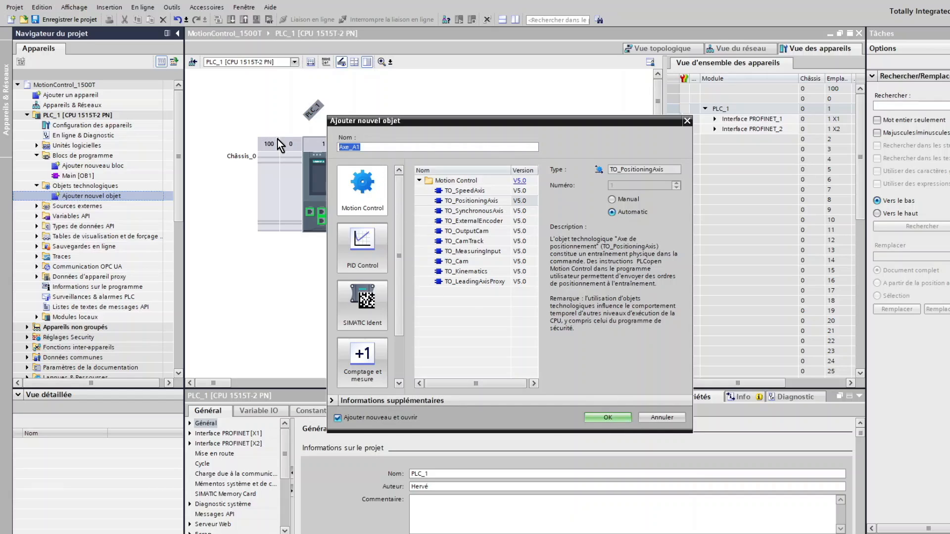
{"action": "left_click", "coordinate": [604, 417]}
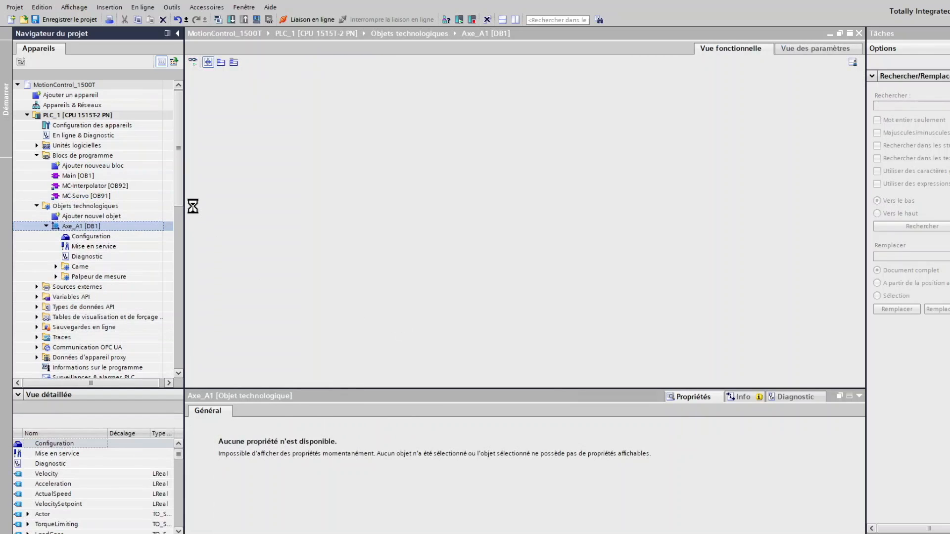
Open the configuration of Axe_A1, make it a virtual axis, and collapse its entry in the project tree
{"action": "left_click", "coordinate": [87, 236]}
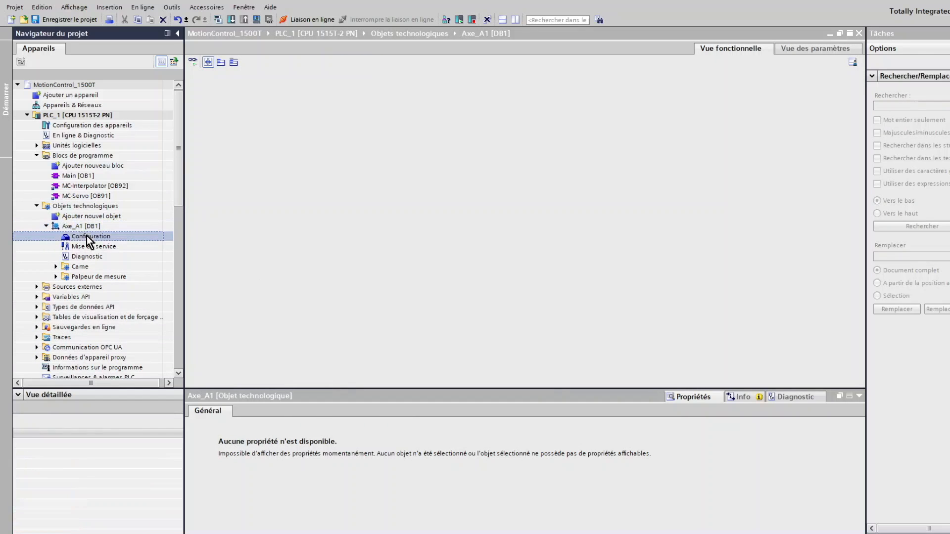
{"action": "double_click", "coordinate": [93, 236]}
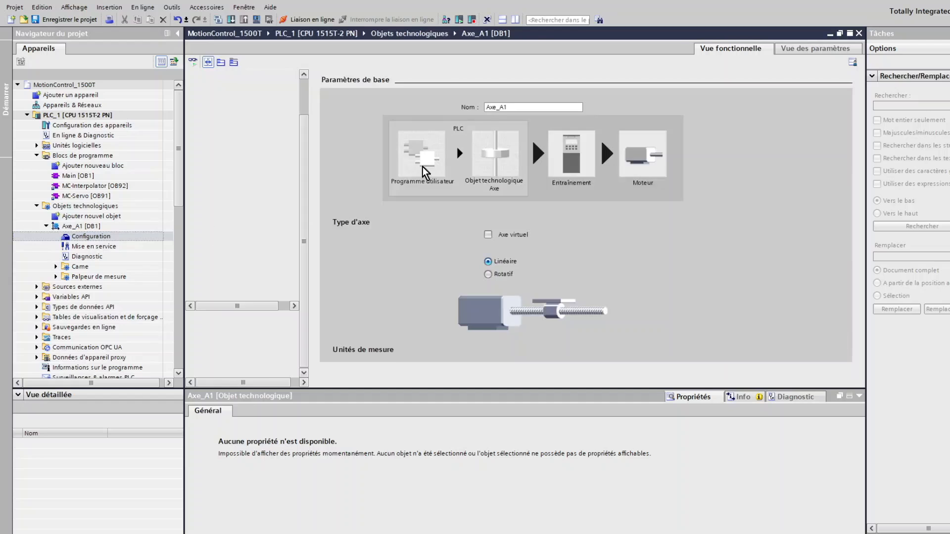
{"action": "left_click", "coordinate": [488, 235]}
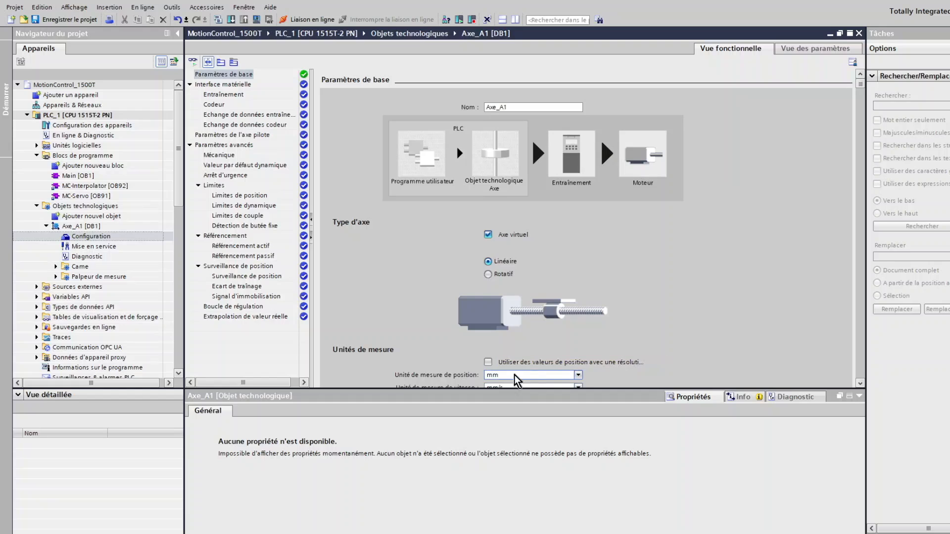
{"action": "left_click", "coordinate": [46, 227]}
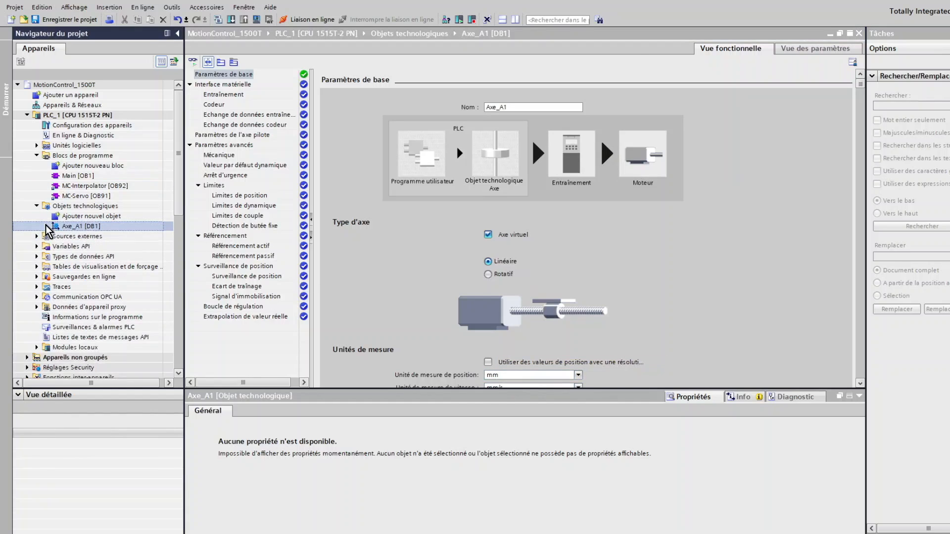
Add a second TO_PositioningAxis technology object named Axe_A2 to PLC_1
{"action": "double_click", "coordinate": [85, 217]}
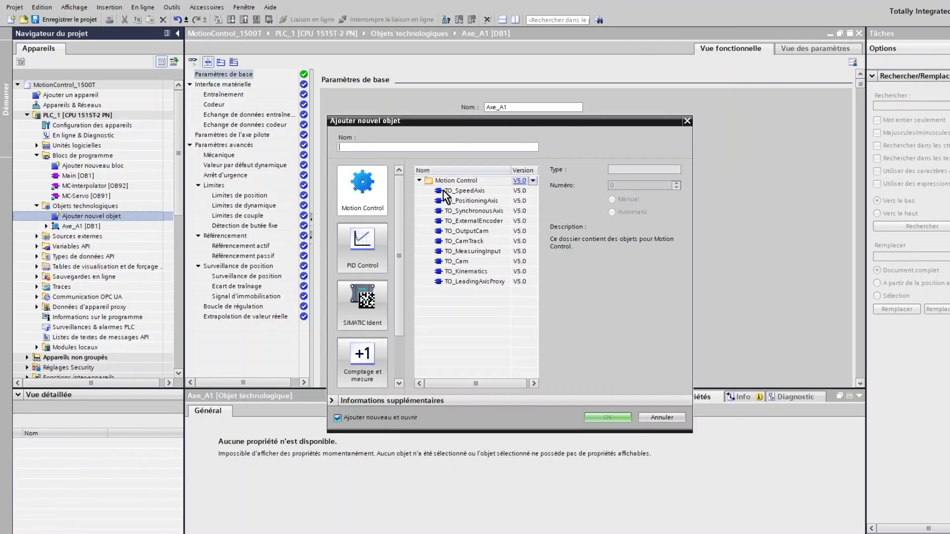
{"action": "left_click", "coordinate": [465, 203]}
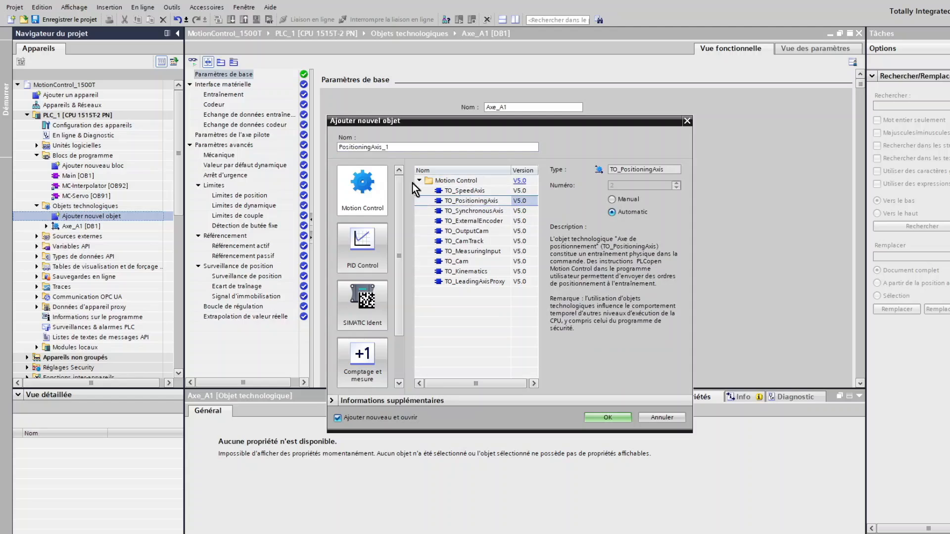
{"action": "type", "text": "Axe_A1"}
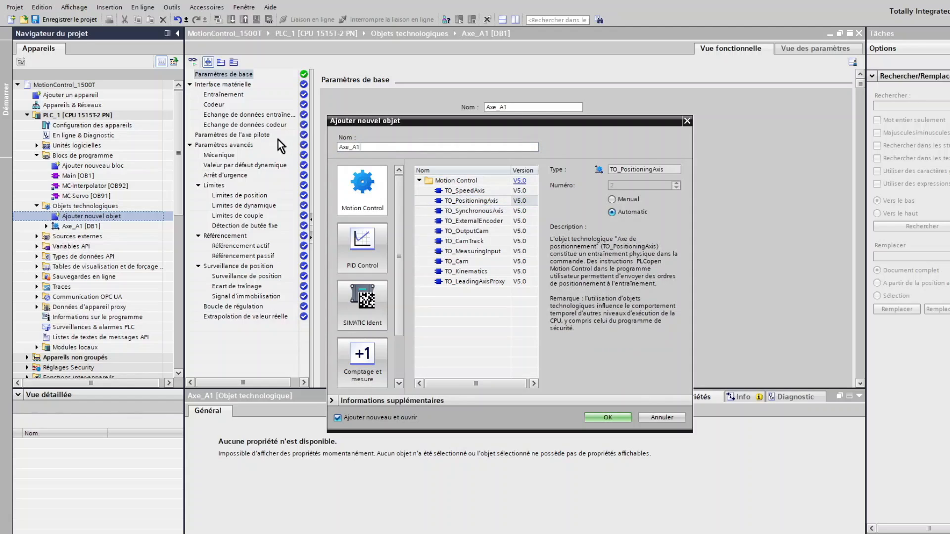
{"action": "type", "text": "2"}
{"action": "left_click", "coordinate": [609, 418]}
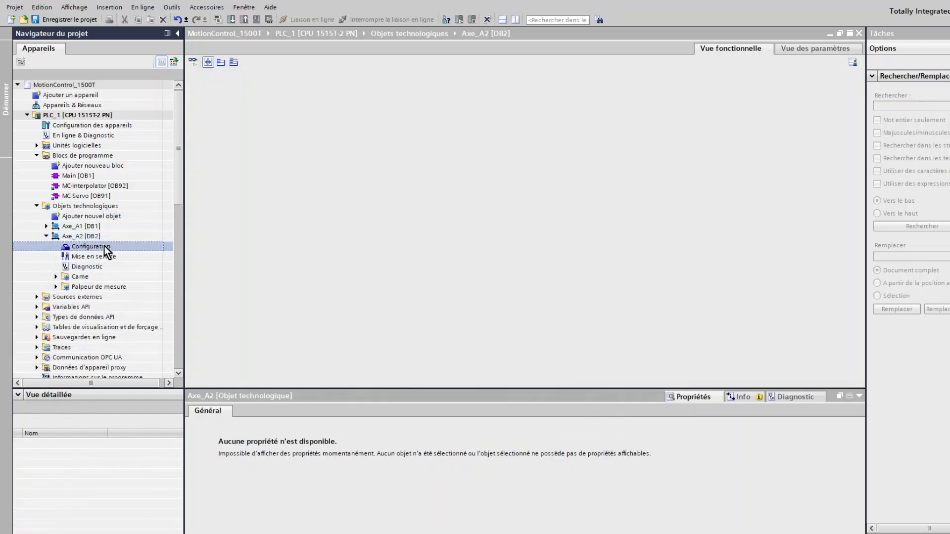
Add a third TO_PositioningAxis technology object named Axe_A3 to PLC_1
{"action": "double_click", "coordinate": [91, 216]}
{"action": "left_click", "coordinate": [471, 201]}
{"action": "left_click_drag", "start_coordinate": [393, 148], "coordinate": [292, 148]}
{"action": "type", "text": "Axe_A3"}
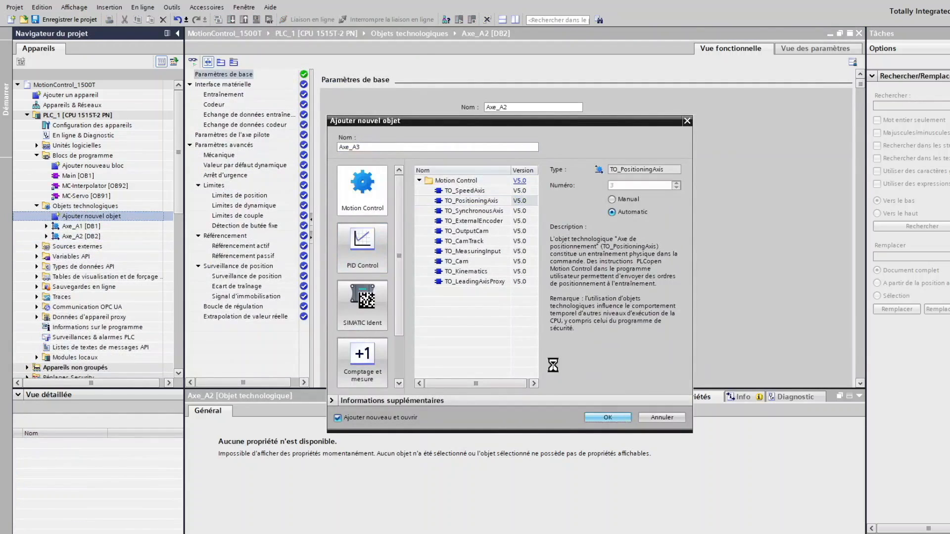
{"action": "left_click", "coordinate": [609, 418]}
Open the configuration of Axe_A3 and make it a virtual axis
{"action": "left_click", "coordinate": [47, 247]}
{"action": "double_click", "coordinate": [97, 257]}
{"action": "left_click", "coordinate": [488, 235]}
Add a fourth TO_PositioningAxis technology object named Axe_A4 to PLC_1
{"action": "double_click", "coordinate": [92, 216]}
{"action": "left_click", "coordinate": [471, 201]}
{"action": "left_click_drag", "start_coordinate": [393, 147], "coordinate": [292, 149]}
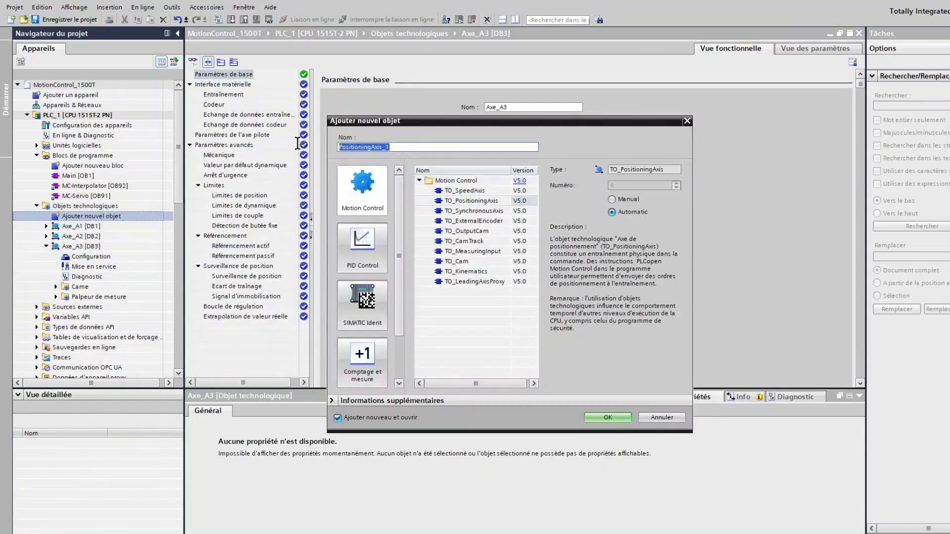
{"action": "type", "text": "Axe_A4"}
{"action": "left_click", "coordinate": [609, 418]}
Configure Axe_A4 as a virtual axis of the rotary type and collapse its entry in the project tree
{"action": "left_click", "coordinate": [46, 246]}
{"action": "double_click", "coordinate": [91, 267]}
{"action": "left_click", "coordinate": [488, 235]}
{"action": "left_click", "coordinate": [488, 274]}
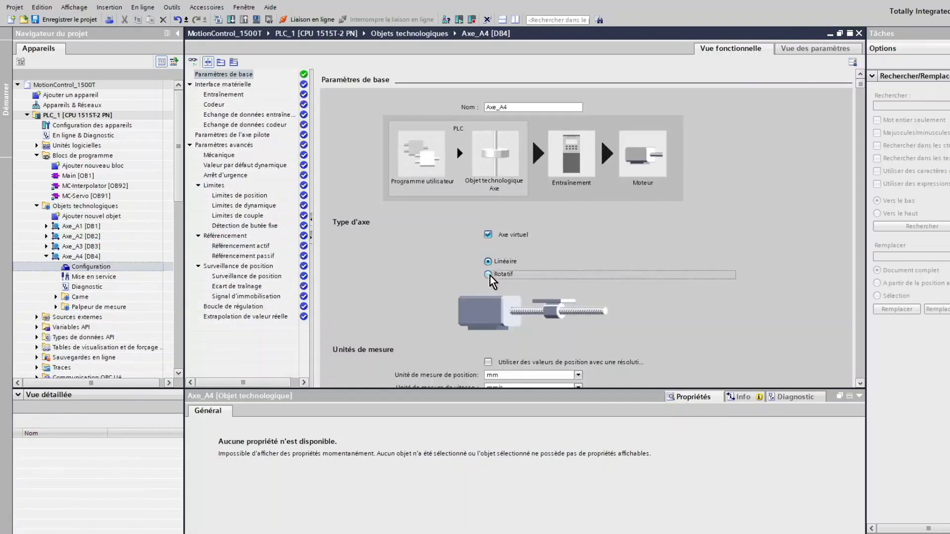
{"action": "left_click", "coordinate": [46, 257]}
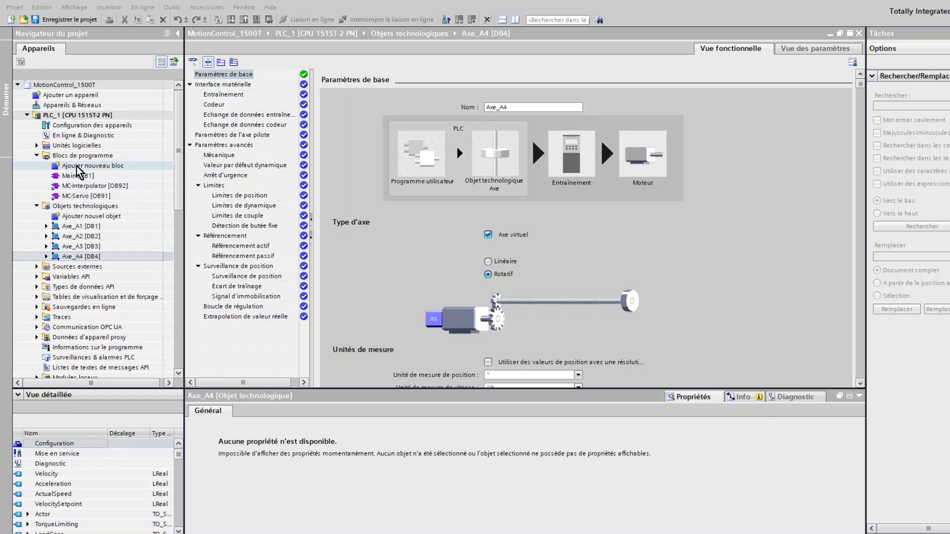
Add a TO_Kinematics technology object named Cinematique_4_Axes to PLC_1 and open its configuration
{"action": "double_click", "coordinate": [85, 215]}
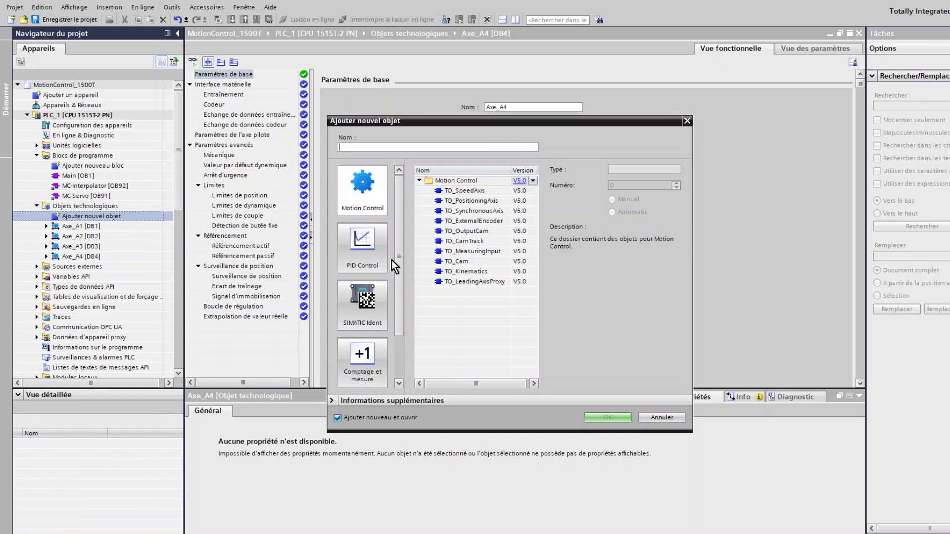
{"action": "left_click", "coordinate": [463, 271]}
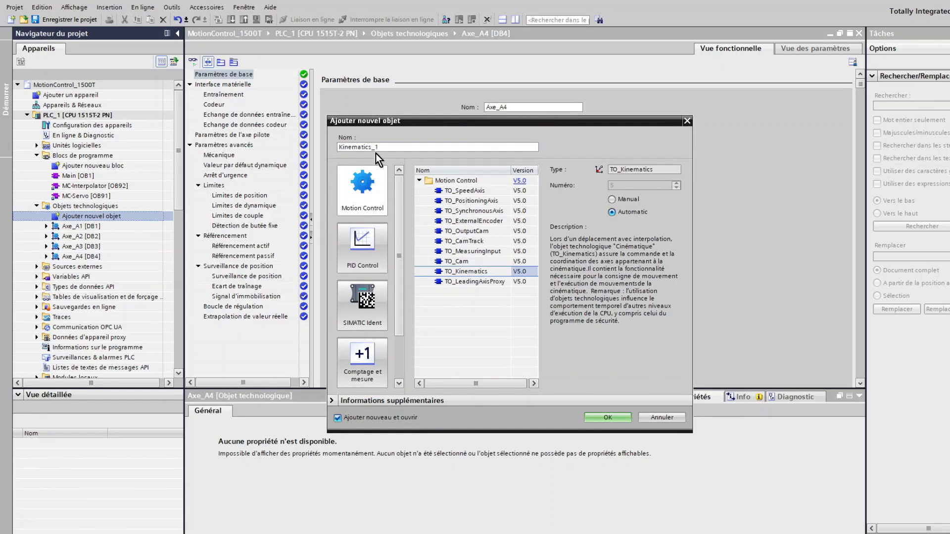
{"action": "left_click_drag", "start_coordinate": [377, 146], "coordinate": [271, 151]}
{"action": "type", "text": "Cinematique_4_Axes"}
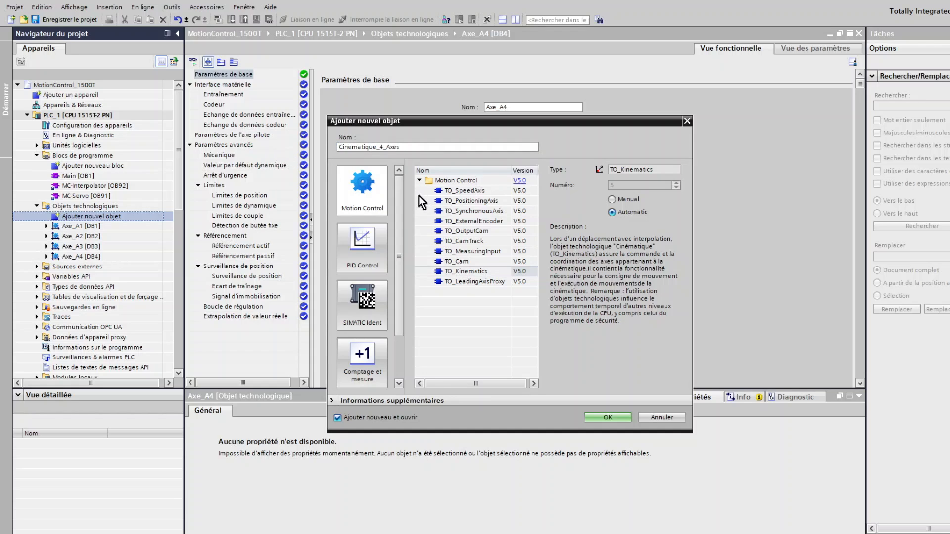
{"action": "left_click", "coordinate": [605, 419]}
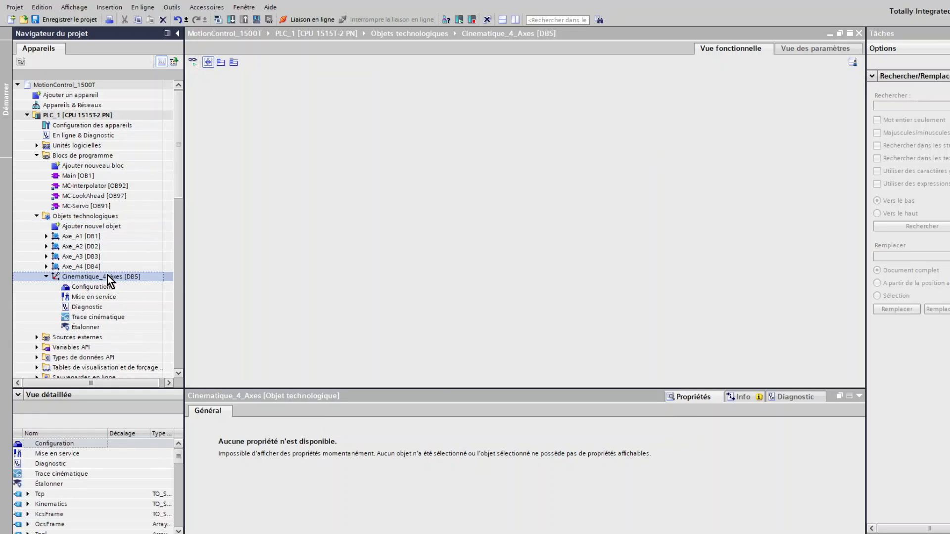
{"action": "double_click", "coordinate": [88, 287]}
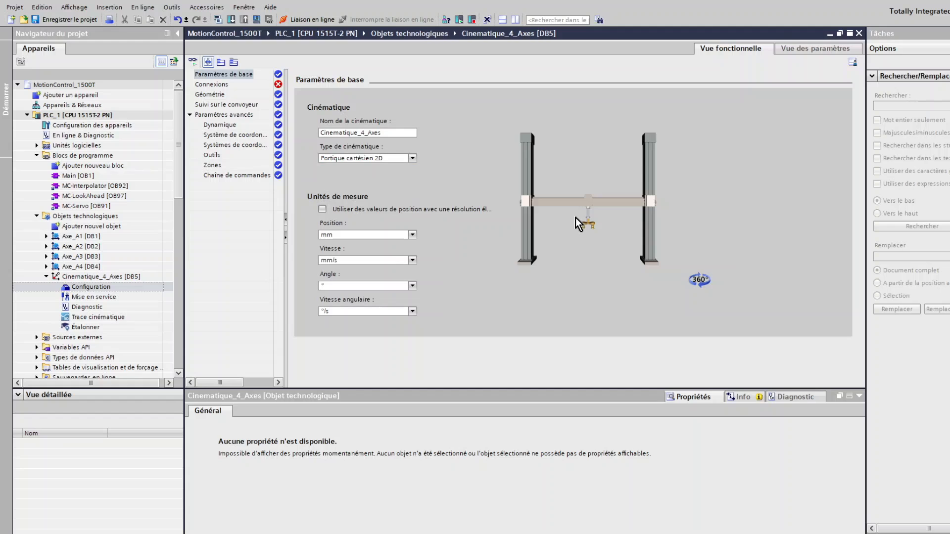
Try the kinematics types Bras articulé 2D and SCARA 2D avec orientation, inspecting the 3D preview of each
{"action": "left_click_drag", "start_coordinate": [566, 228], "coordinate": [598, 227]}
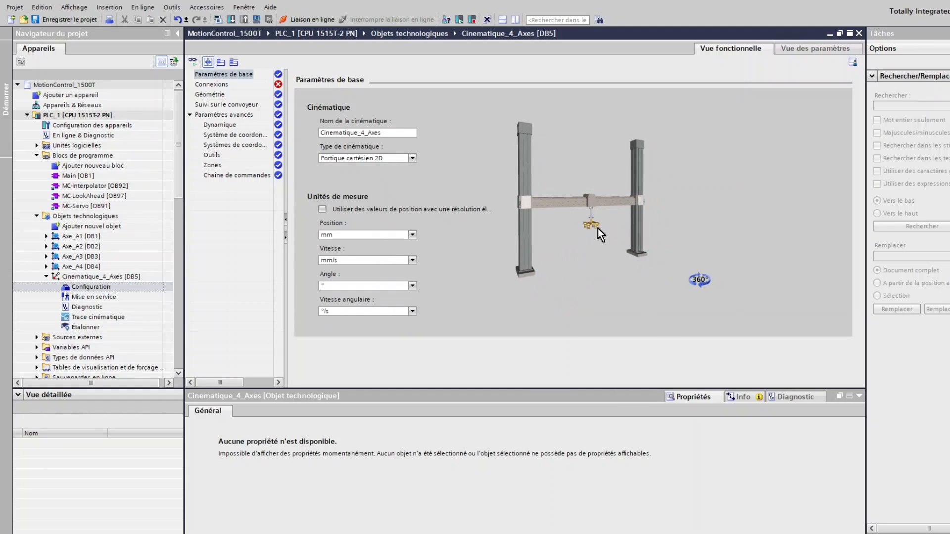
{"action": "left_click", "coordinate": [411, 158]}
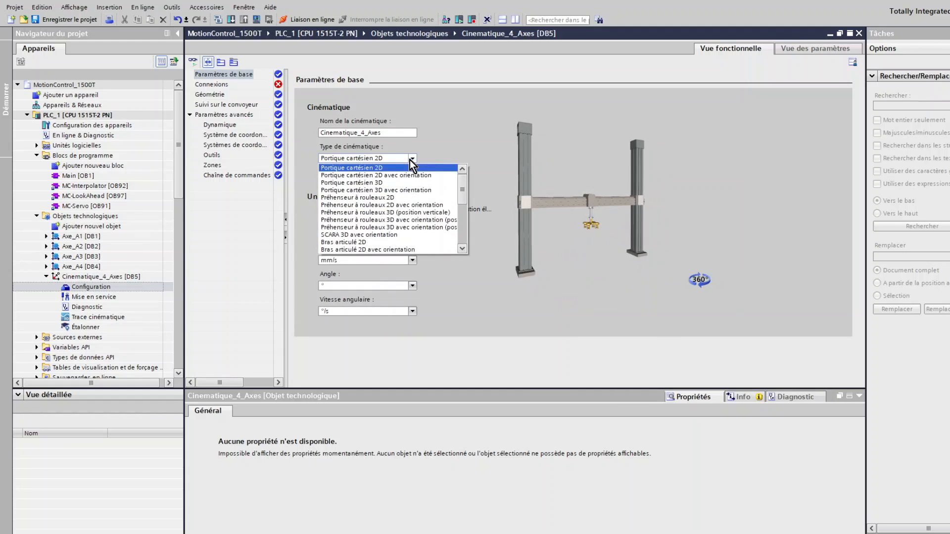
{"action": "left_click", "coordinate": [360, 242]}
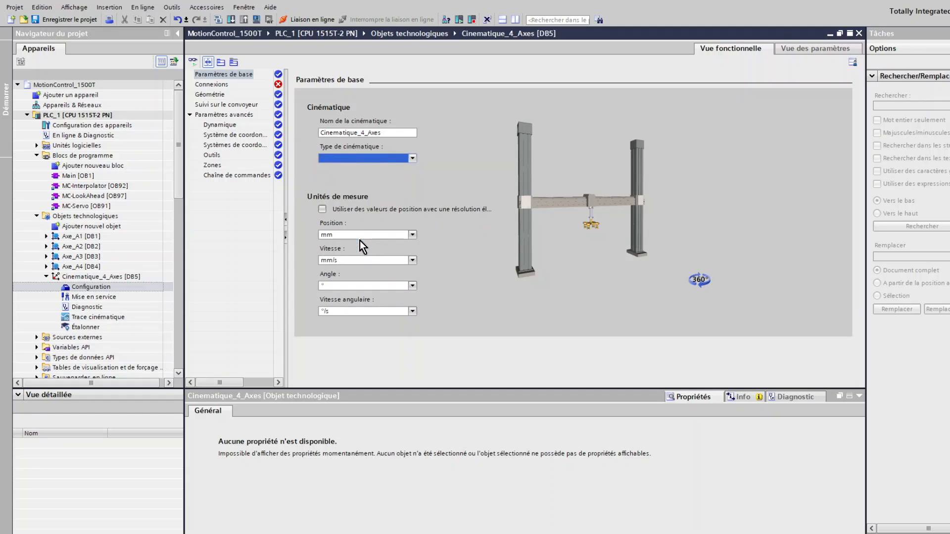
{"action": "left_click_drag", "start_coordinate": [596, 224], "coordinate": [531, 233]}
{"action": "left_click", "coordinate": [413, 159]}
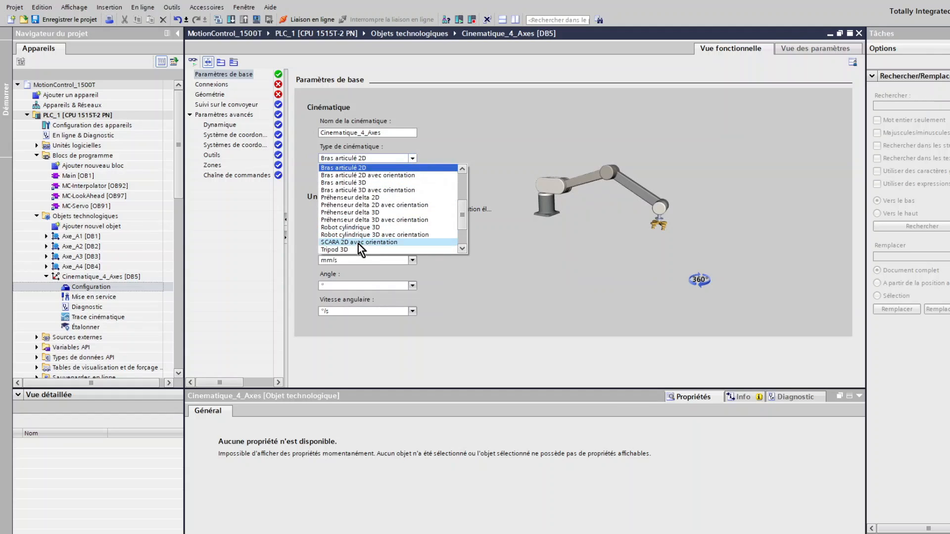
{"action": "left_click", "coordinate": [358, 243]}
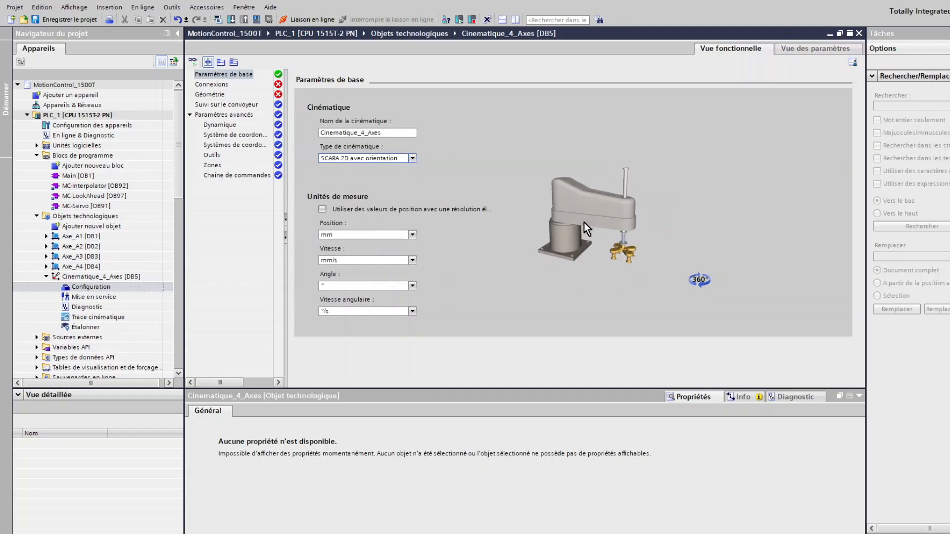
{"action": "mouse_move", "coordinate": [585, 229]}
{"action": "left_mouse_down"}
{"action": "mouse_move", "coordinate": [621, 163]}
{"action": "mouse_move", "coordinate": [575, 229]}
{"action": "left_mouse_up"}
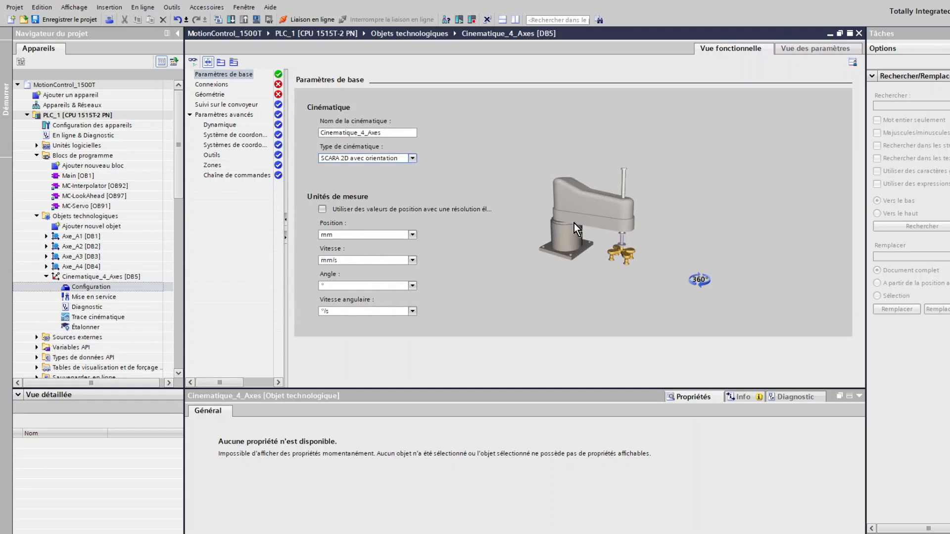
Set the kinematics type of Cinematique_4_Axes to Portique cartésien 3D avec orientation and inspect its 3D preview
{"action": "left_click", "coordinate": [412, 158]}
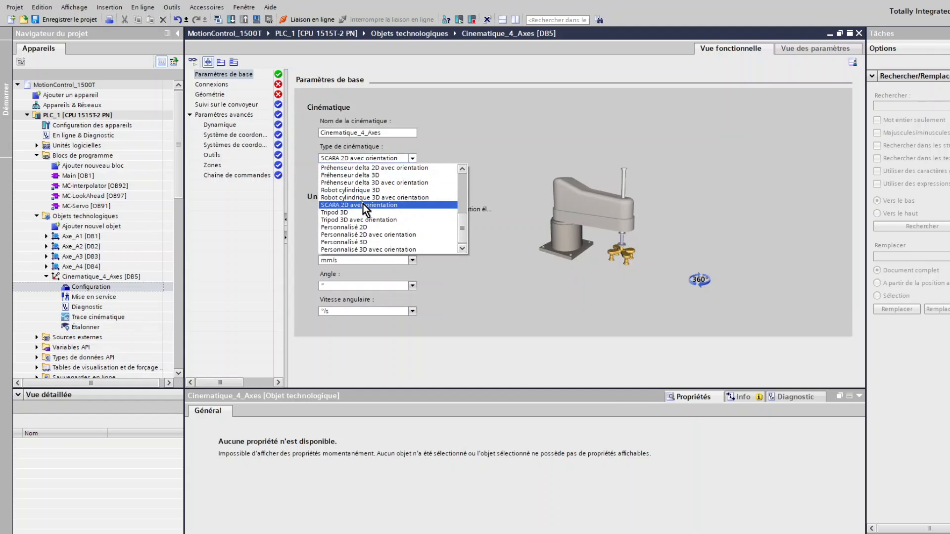
{"action": "scroll", "coordinate": [363, 204], "scroll_direction": "up", "scroll_amount": 6}
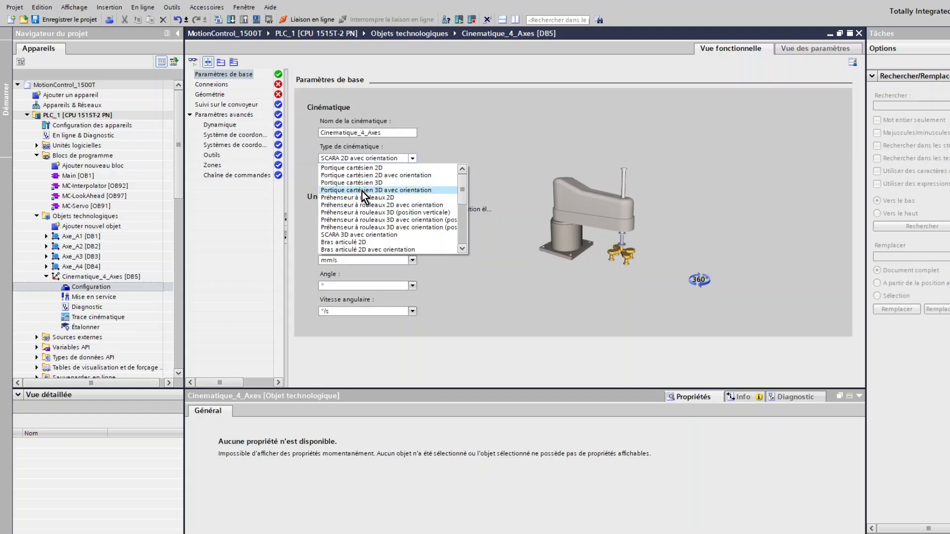
{"action": "left_click", "coordinate": [362, 191]}
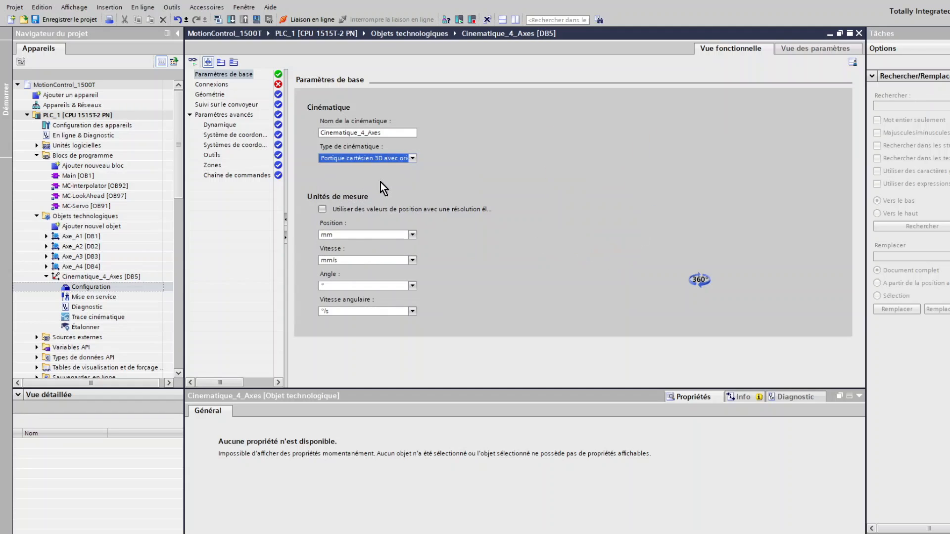
{"action": "mouse_move", "coordinate": [569, 244]}
{"action": "left_mouse_down"}
{"action": "mouse_move", "coordinate": [595, 214]}
{"action": "mouse_move", "coordinate": [581, 245]}
{"action": "mouse_move", "coordinate": [571, 230]}
{"action": "mouse_move", "coordinate": [556, 256]}
{"action": "left_mouse_up"}
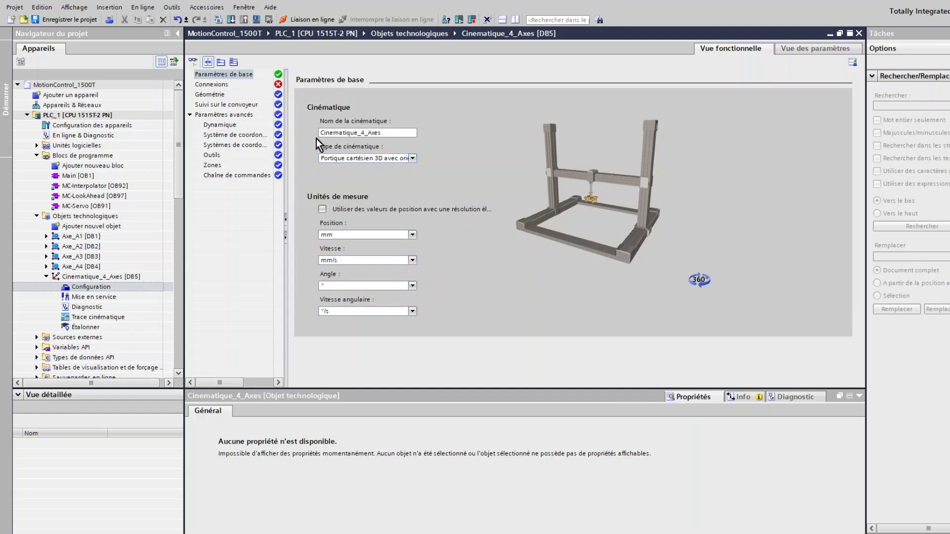
Connect kinematics axis A1 to Axe_A1 and kinematics axis A2 to Axe_A2, checking each axis in the 3D preview
{"action": "left_click", "coordinate": [212, 85]}
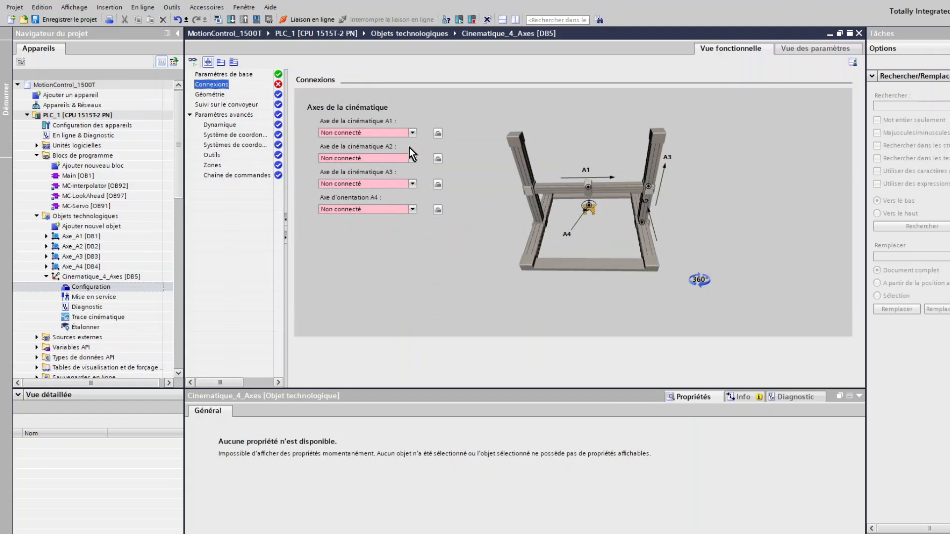
{"action": "left_click", "coordinate": [414, 133]}
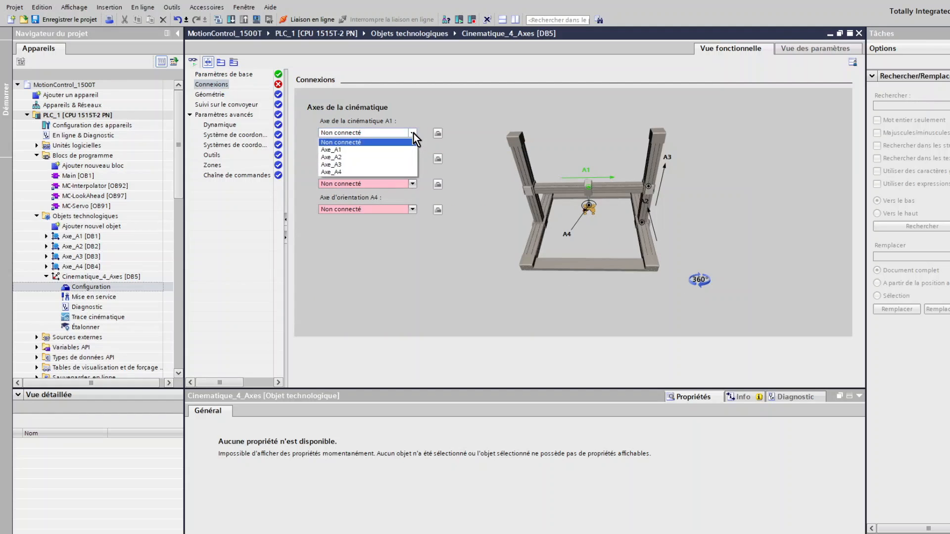
{"action": "left_click", "coordinate": [345, 150]}
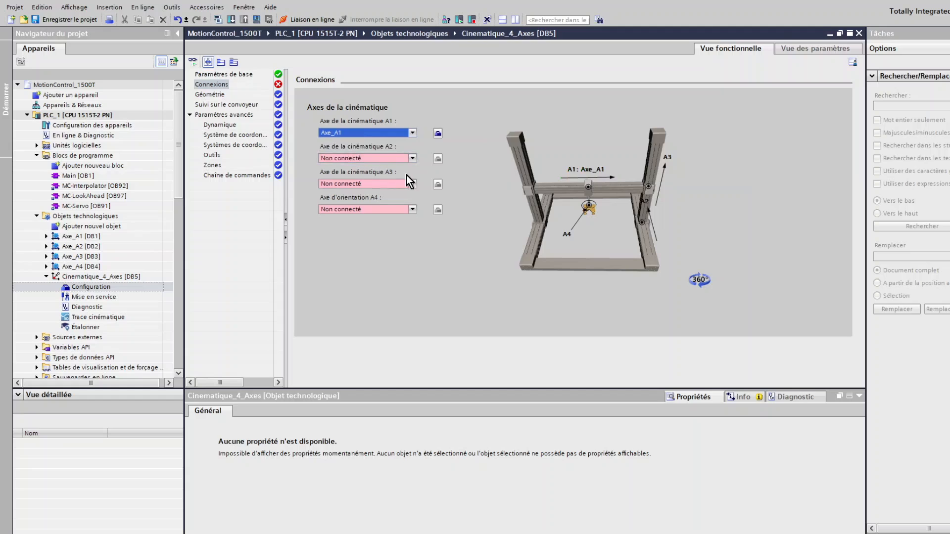
{"action": "left_click_drag", "start_coordinate": [567, 223], "coordinate": [557, 188]}
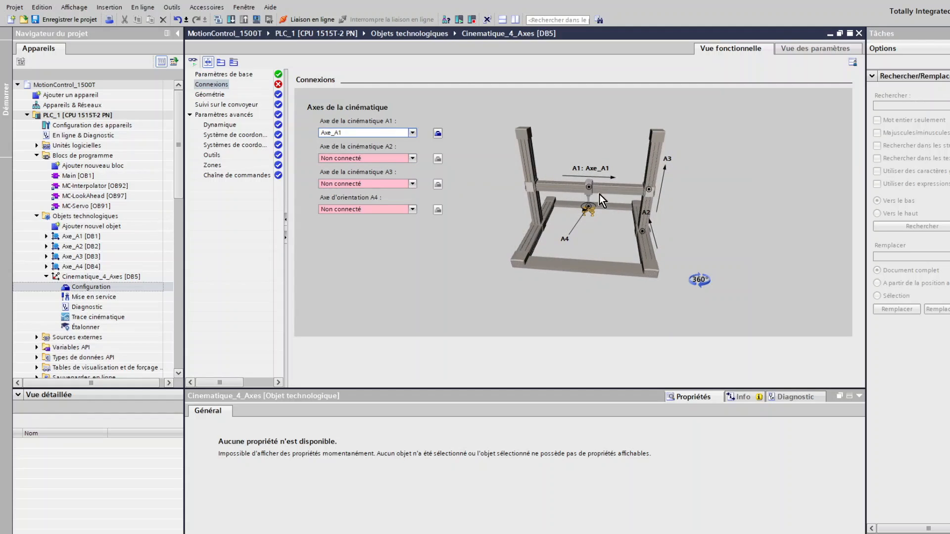
{"action": "left_click", "coordinate": [412, 158]}
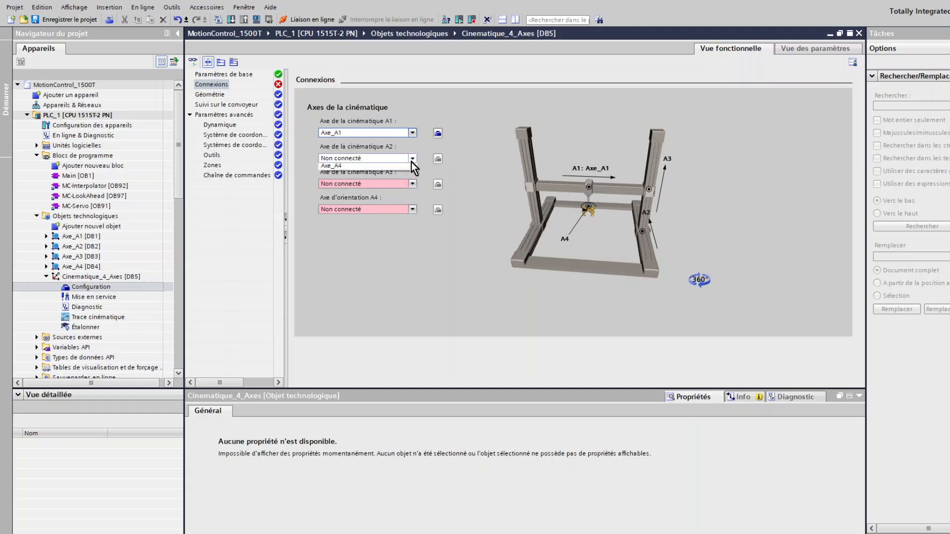
{"action": "left_click", "coordinate": [347, 181]}
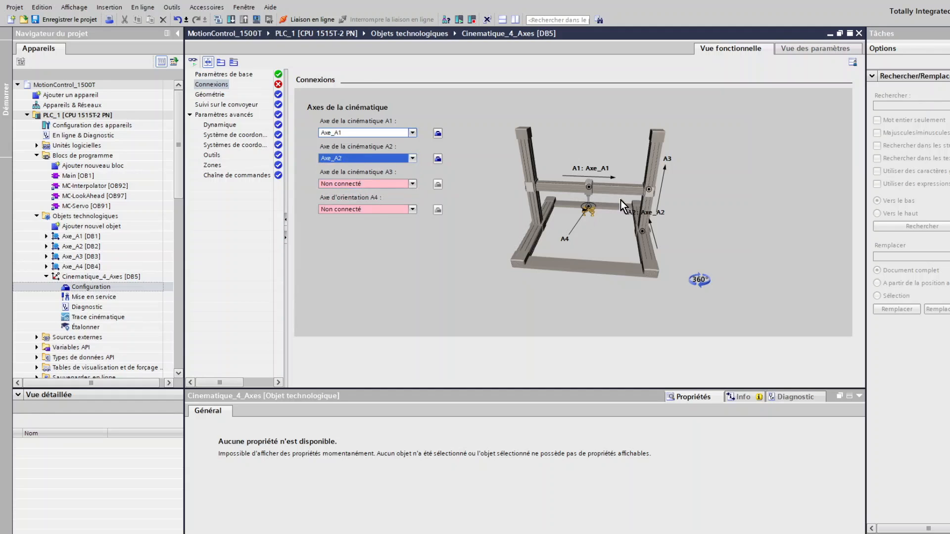
{"action": "left_click_drag", "start_coordinate": [652, 221], "coordinate": [537, 169]}
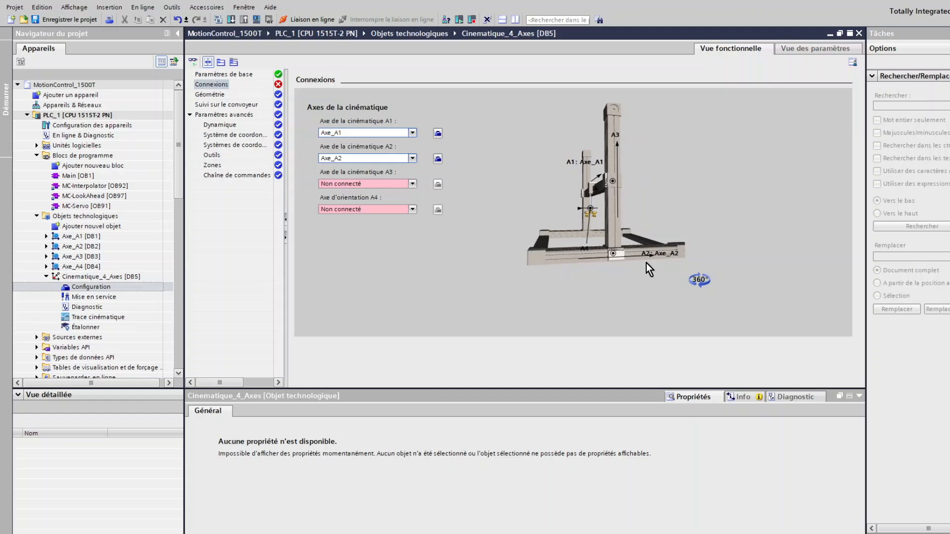
Connect kinematics axis A3 to Axe_A3 and orientation axis A4 to Axe_A4, checking them in the 3D preview
{"action": "left_click", "coordinate": [411, 185]}
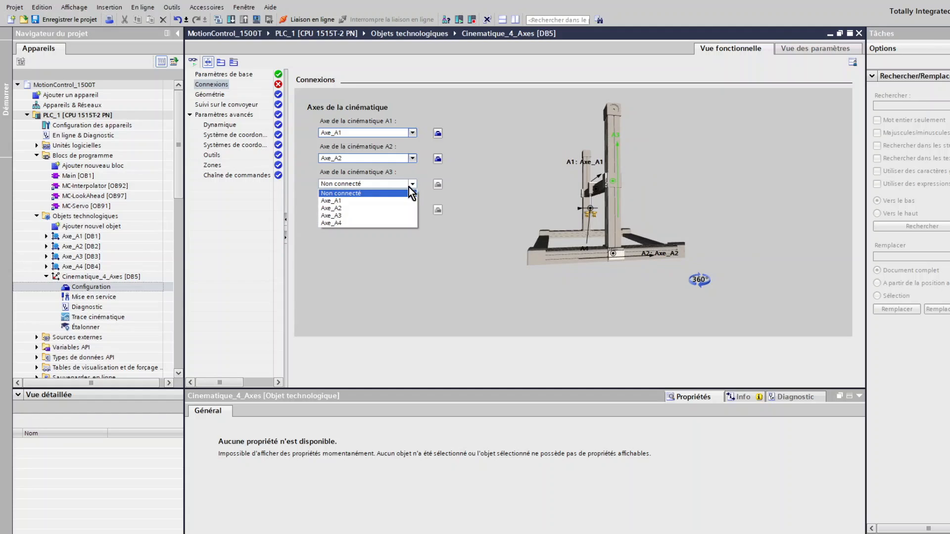
{"action": "left_click", "coordinate": [343, 215]}
{"action": "left_click_drag", "start_coordinate": [540, 242], "coordinate": [614, 122]}
{"action": "left_click", "coordinate": [409, 210]}
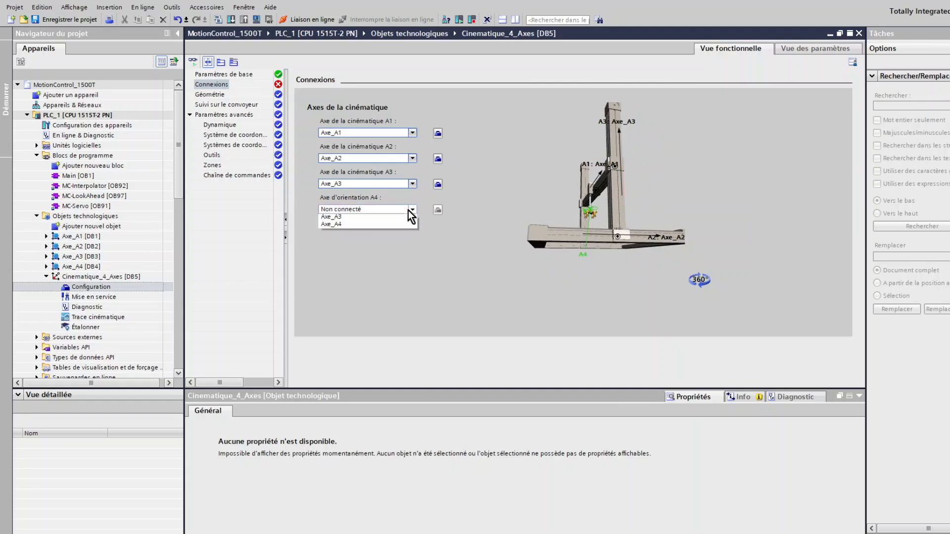
{"action": "left_click", "coordinate": [343, 249]}
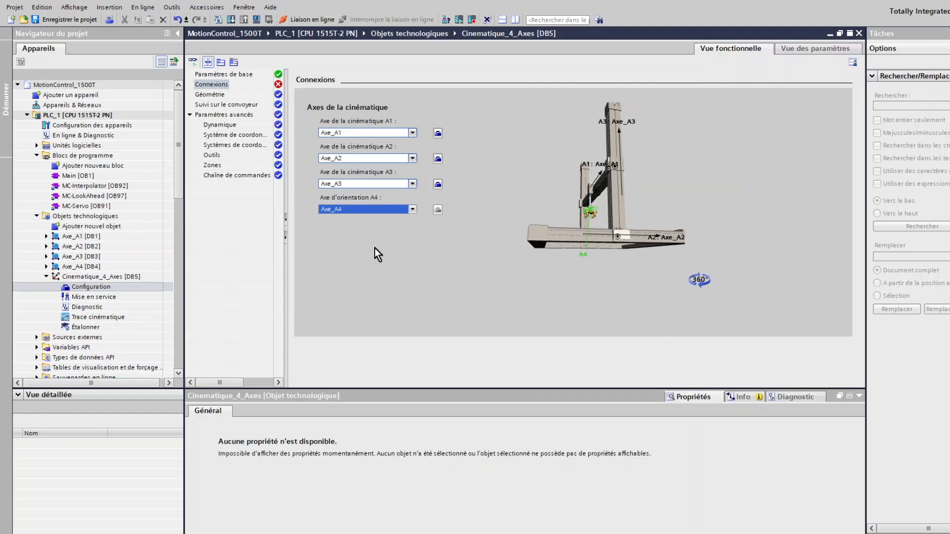
{"action": "left_click_drag", "start_coordinate": [502, 197], "coordinate": [527, 195]}
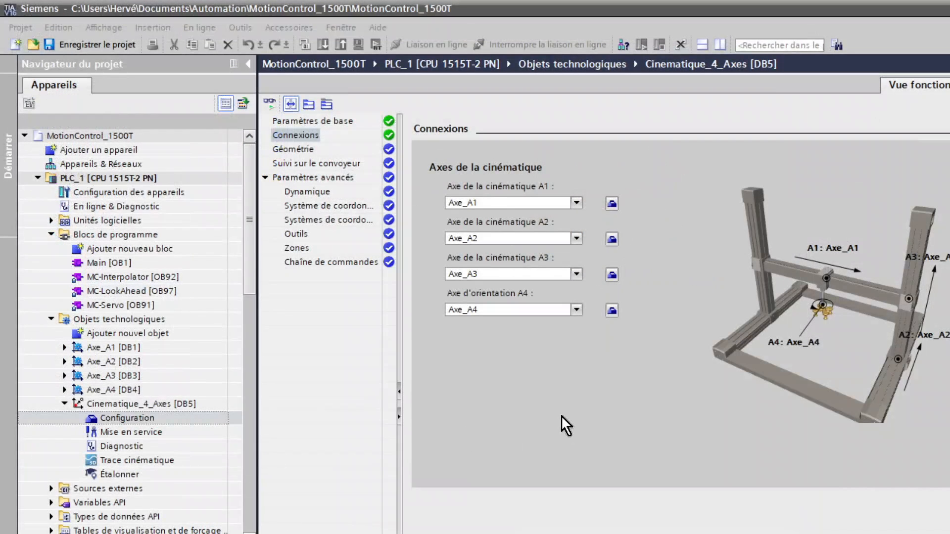
Open the geometry settings of Cinematique_4_Axes and read the description of length L1
{"action": "left_click", "coordinate": [312, 150]}
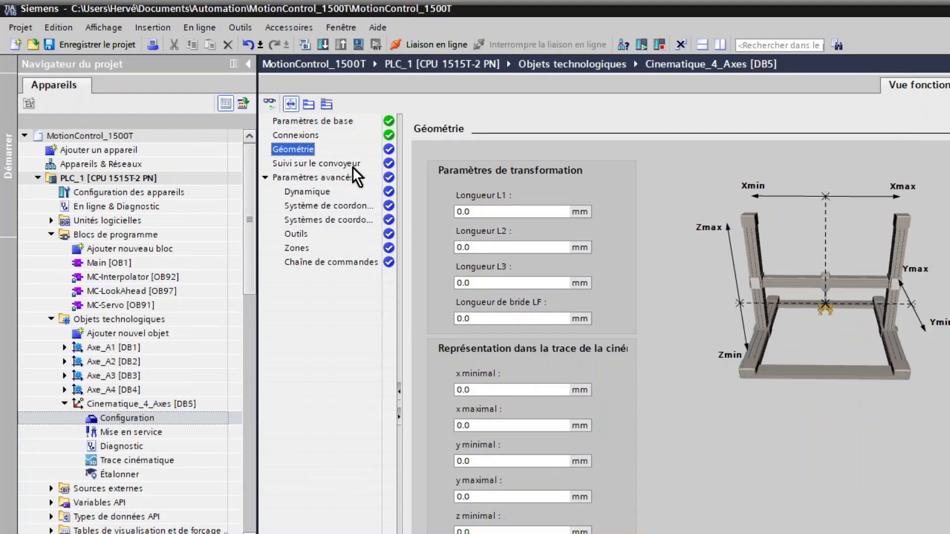
{"action": "mouse_move", "coordinate": [586, 251]}
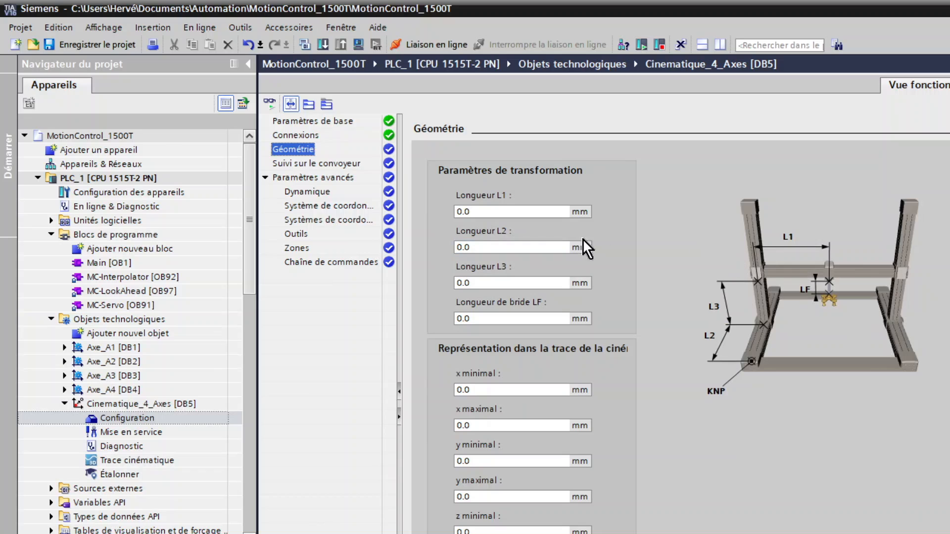
{"action": "left_click", "coordinate": [489, 212]}
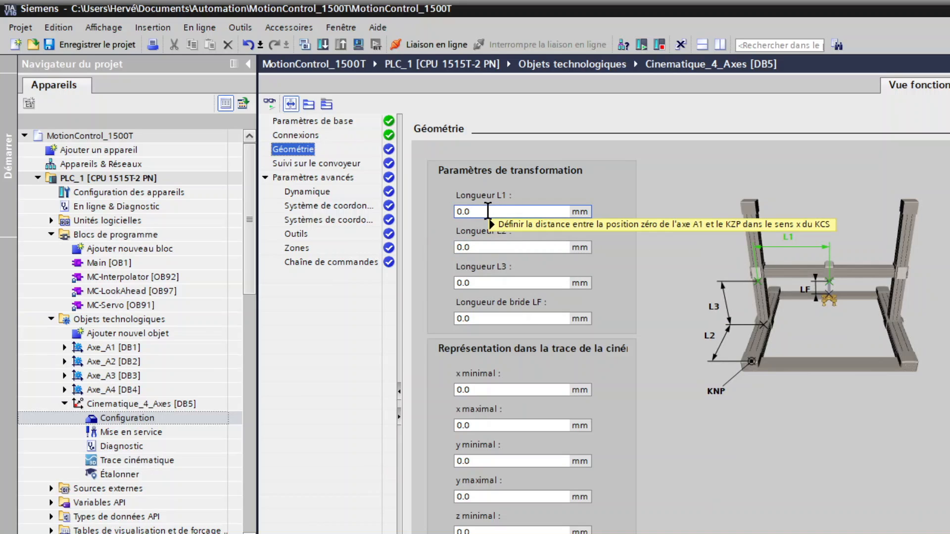
{"action": "mouse_move", "coordinate": [488, 212]}
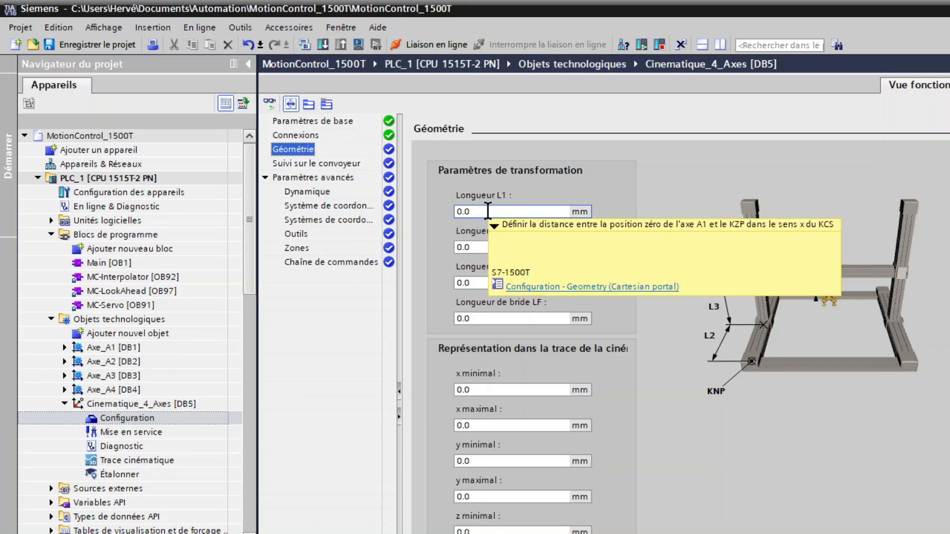
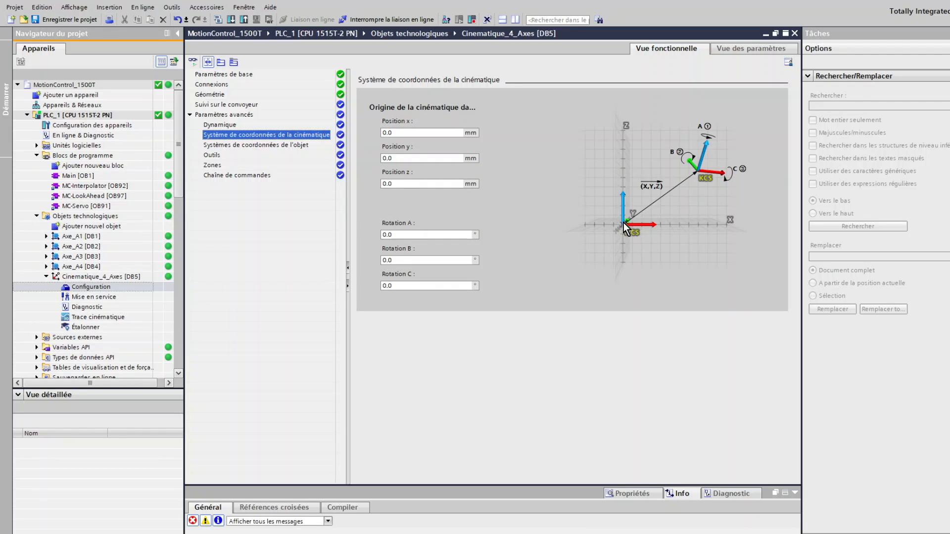
Review the object coordinate system, tool and geometry parameters of Cinematique_4_Axes, including length L1 and flange length LF
{"action": "left_click", "coordinate": [273, 146]}
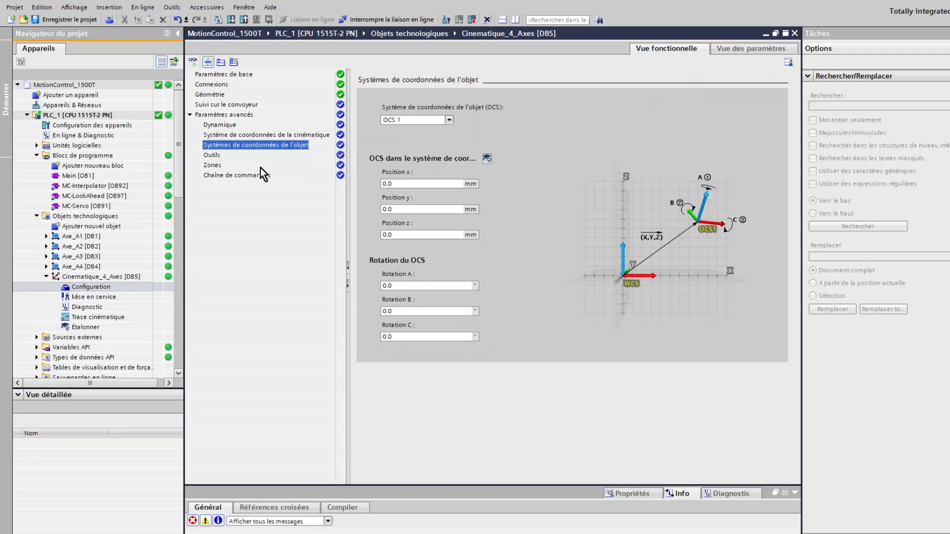
{"action": "left_click", "coordinate": [210, 156]}
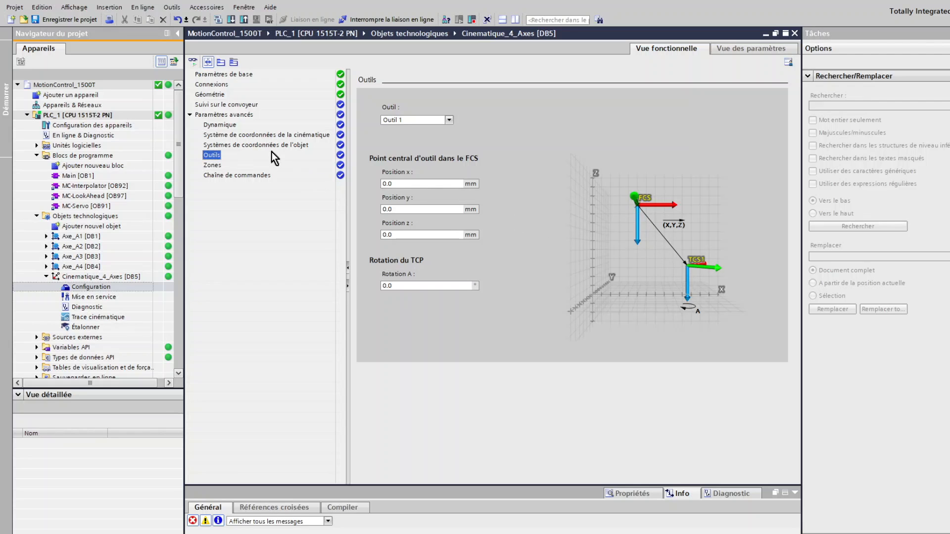
{"action": "left_click", "coordinate": [209, 97]}
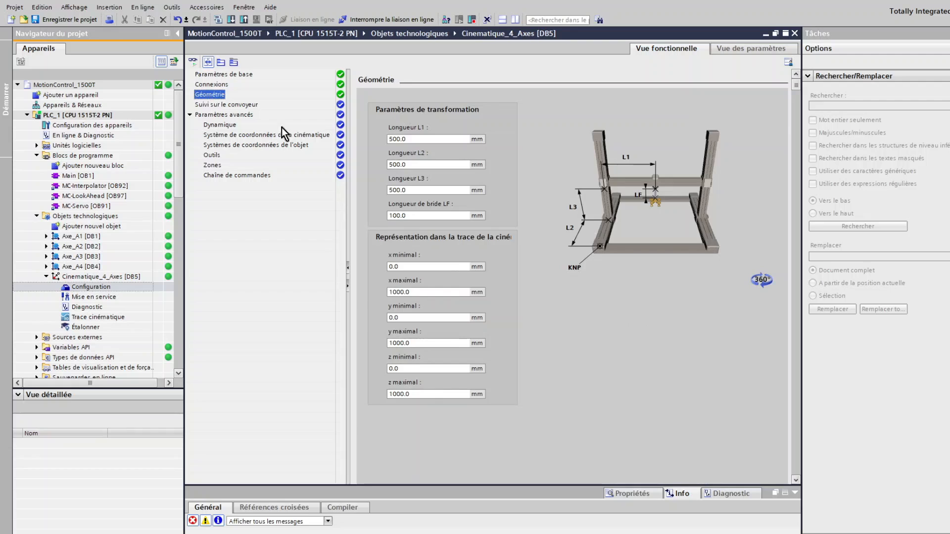
{"action": "left_click", "coordinate": [410, 140]}
{"action": "left_click", "coordinate": [396, 268]}
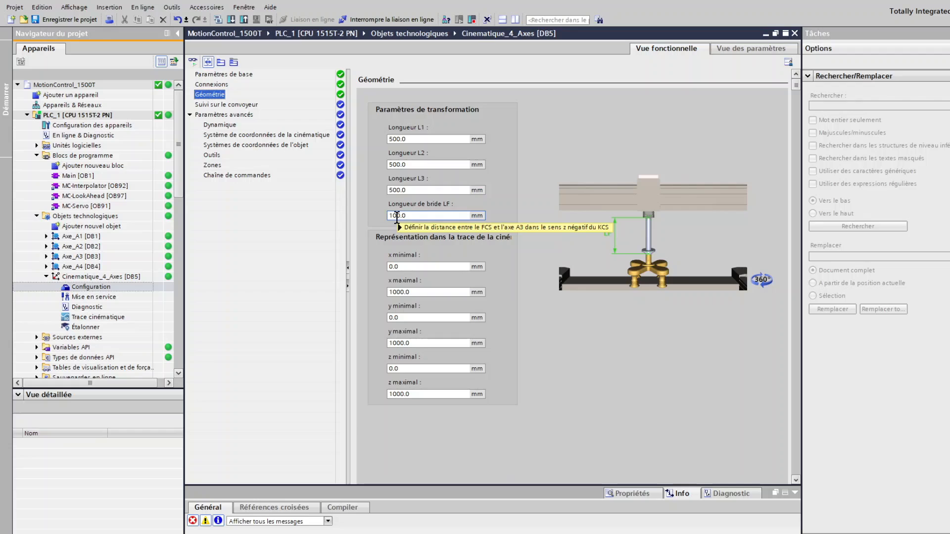
Read the flange length LF description, open the kinematics trace of Cinematique_4_Axes and examine the WCS and axis positions against the coordinate origin
{"action": "mouse_move", "coordinate": [397, 218]}
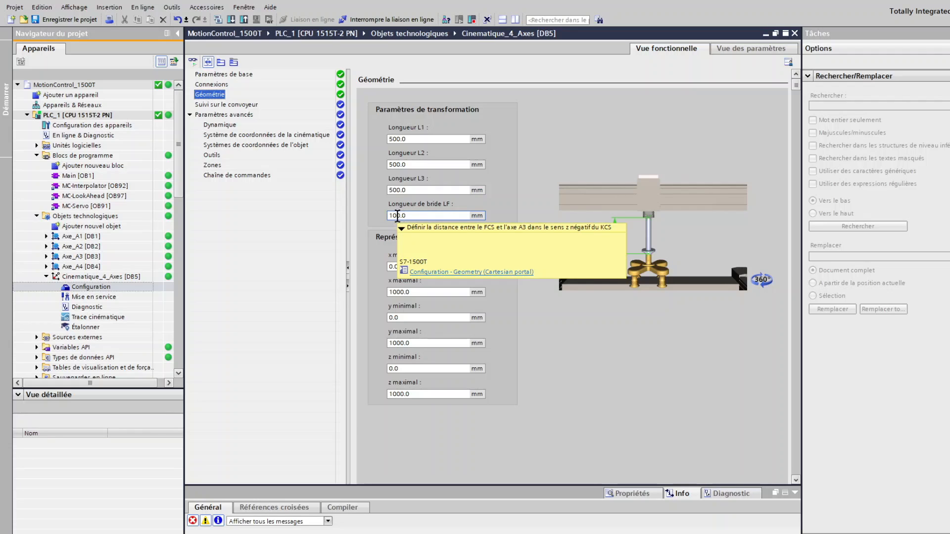
{"action": "double_click", "coordinate": [96, 320]}
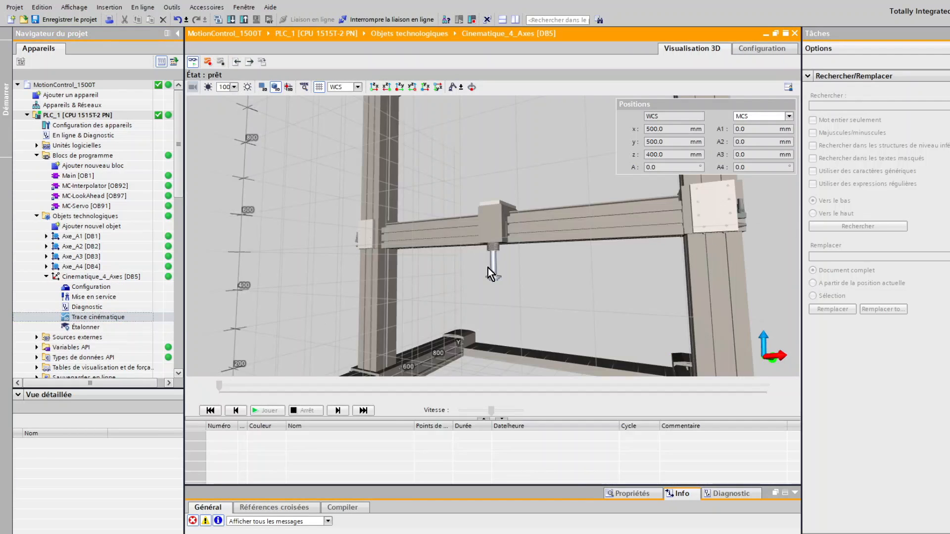
{"action": "scroll", "coordinate": [477, 258], "scroll_direction": "down", "scroll_amount": 5}
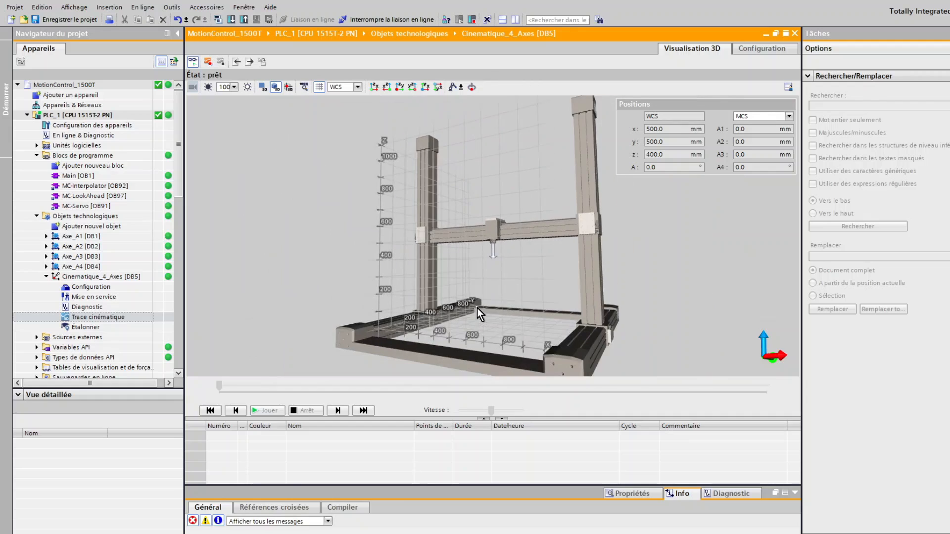
{"action": "left_click_drag", "start_coordinate": [478, 308], "coordinate": [434, 332]}
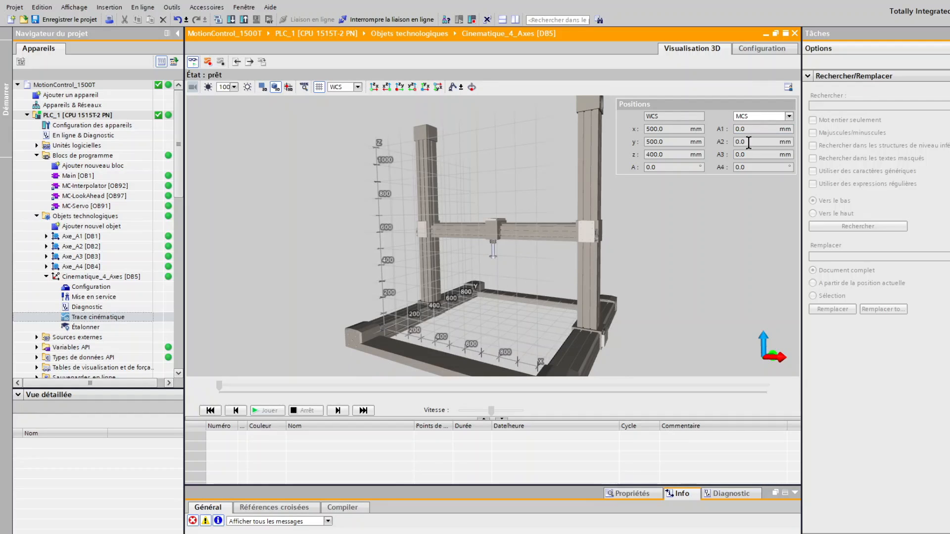
{"action": "left_click", "coordinate": [752, 124]}
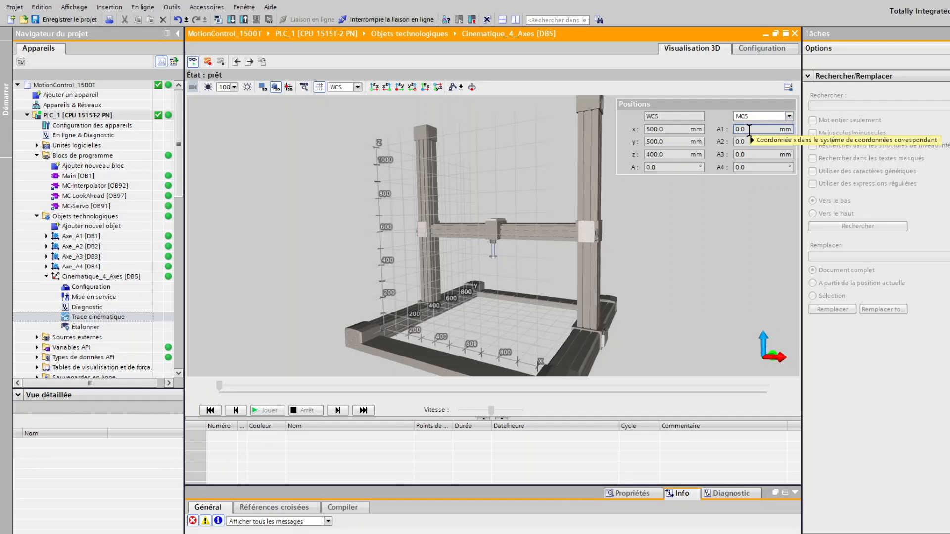
{"action": "left_click", "coordinate": [749, 143]}
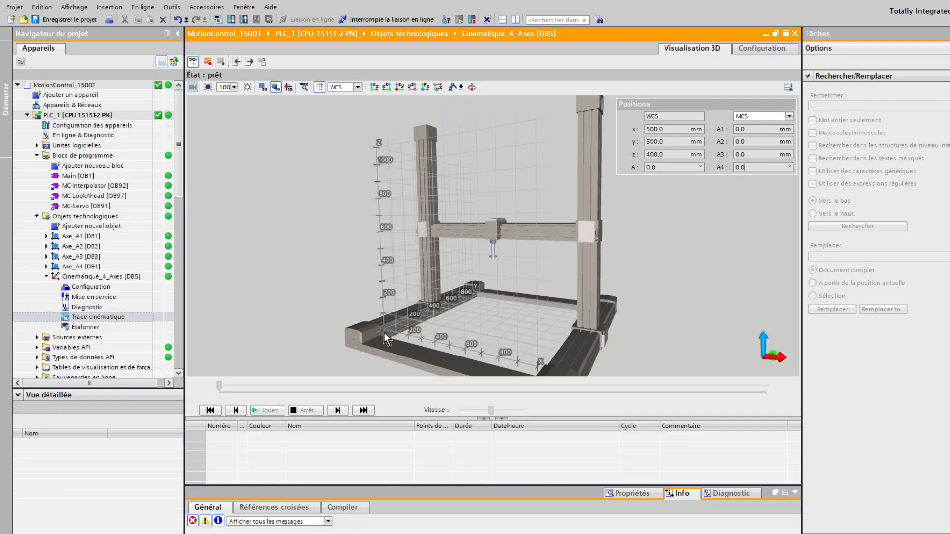
{"action": "left_click_drag", "start_coordinate": [384, 332], "coordinate": [370, 301]}
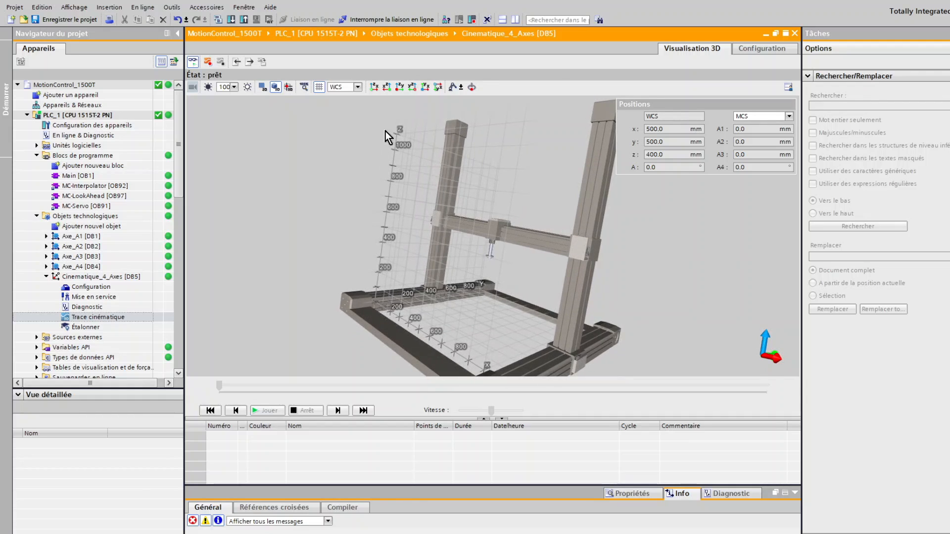
Inspect the gantry in the XZ and YZ plane views and from an angle, comparing the tool position with the coordinate scales
{"action": "left_click", "coordinate": [374, 90]}
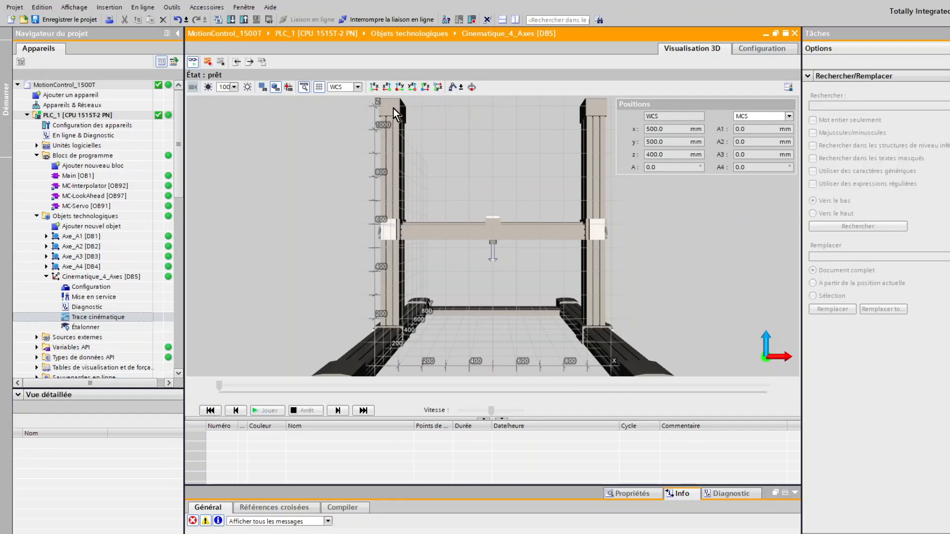
{"action": "left_click", "coordinate": [397, 89]}
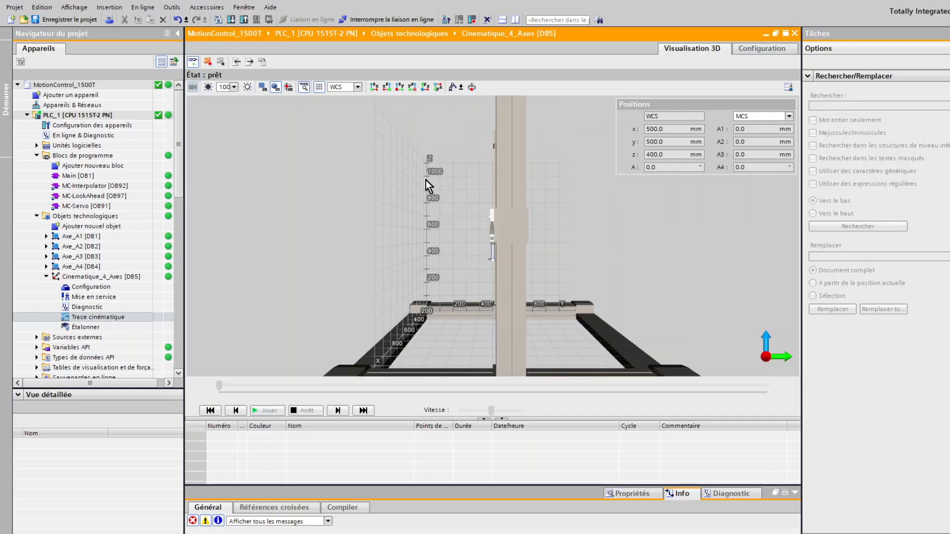
{"action": "scroll", "coordinate": [492, 249], "scroll_direction": "down", "scroll_amount": 1}
{"action": "scroll", "coordinate": [492, 249], "scroll_direction": "up", "scroll_amount": 5}
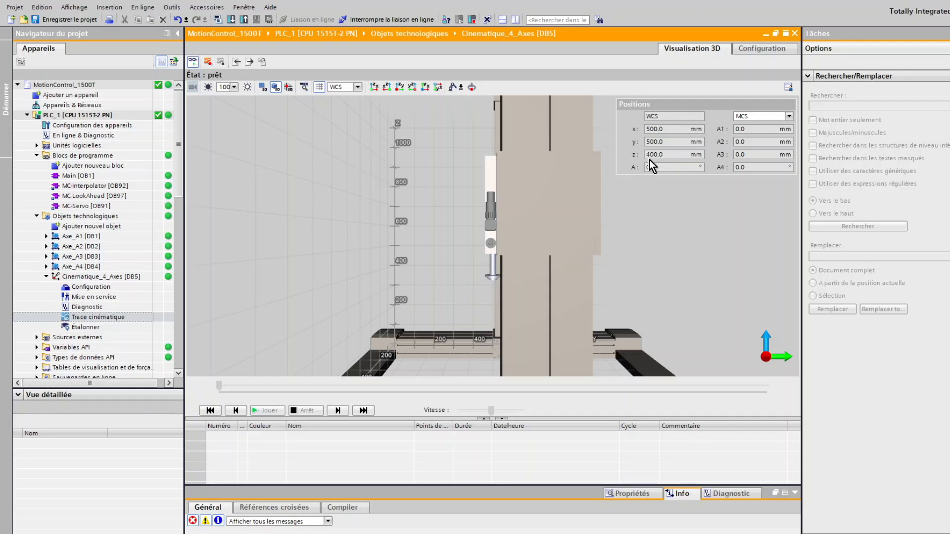
{"action": "left_click_drag", "start_coordinate": [387, 232], "coordinate": [490, 212]}
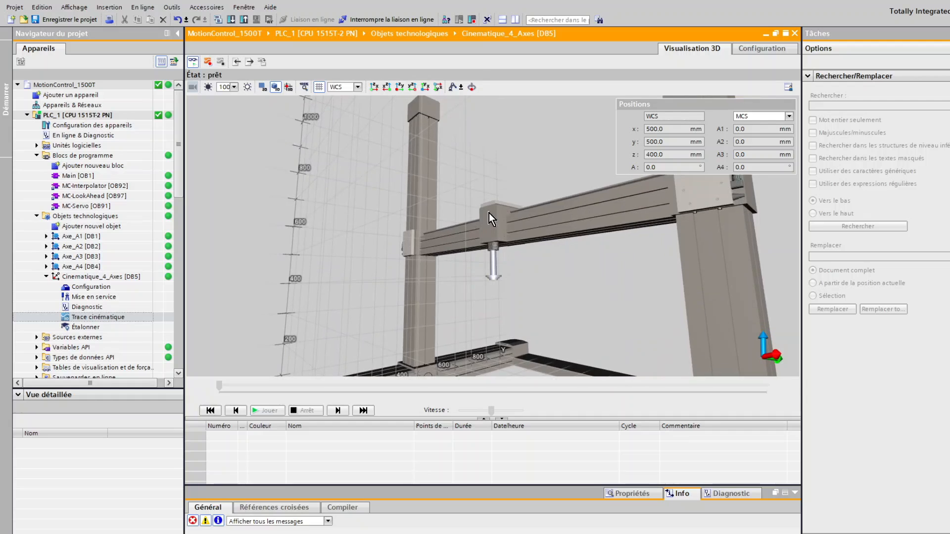
{"action": "left_click_drag", "start_coordinate": [383, 278], "coordinate": [498, 274]}
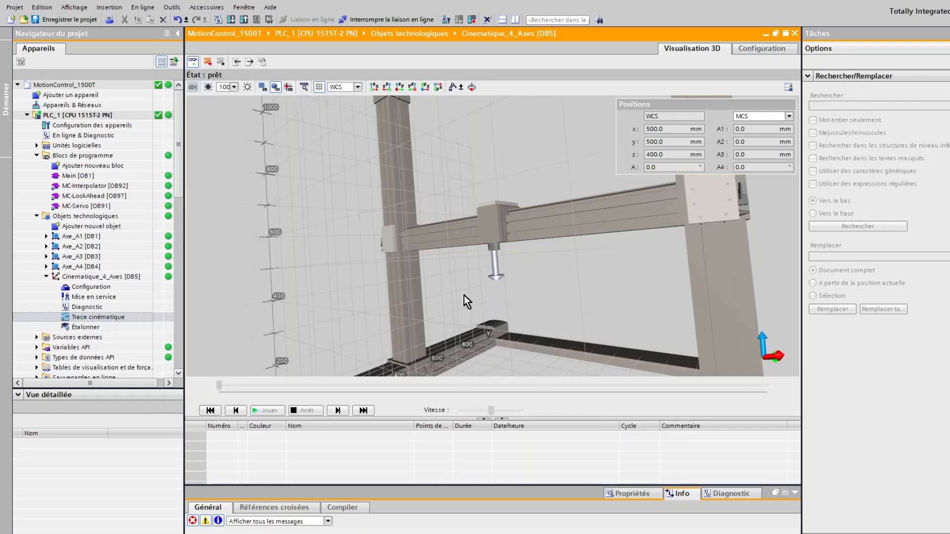
{"action": "scroll", "coordinate": [464, 295], "scroll_direction": "down", "scroll_amount": 3}
{"action": "left_click_drag", "start_coordinate": [479, 301], "coordinate": [464, 319]}
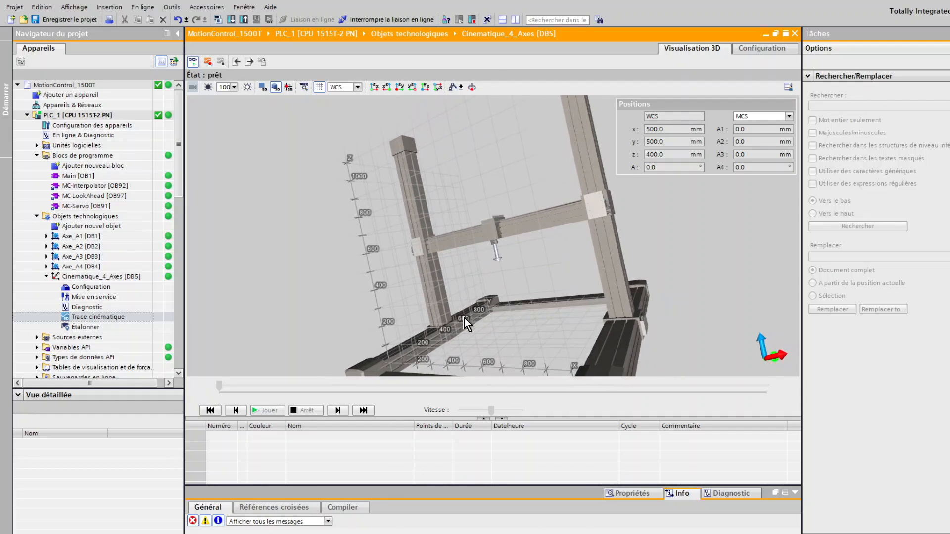
Return to the geometry configuration of Cinematique_4_Axes and set lengths L1 and L2 to 0 mm
{"action": "left_click", "coordinate": [85, 289]}
{"action": "double_click", "coordinate": [84, 288]}
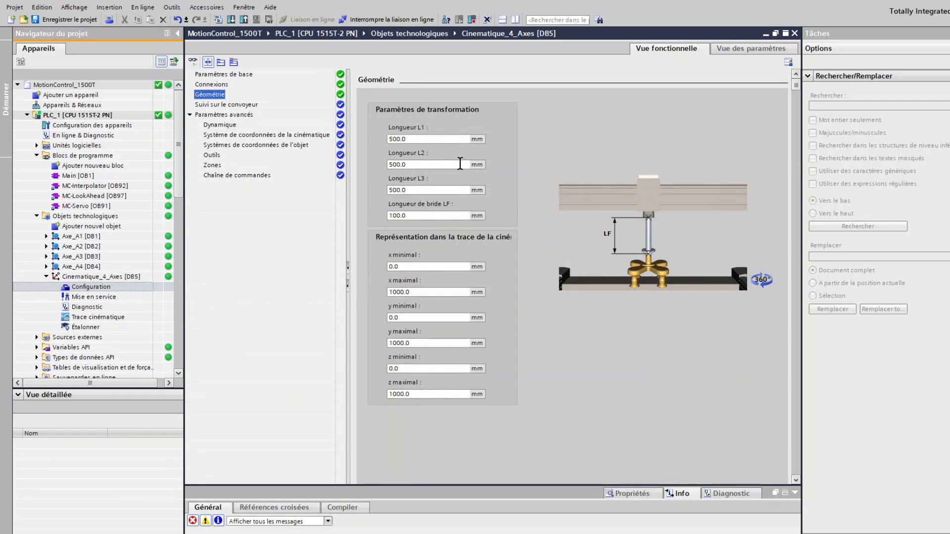
{"action": "left_click", "coordinate": [461, 140]}
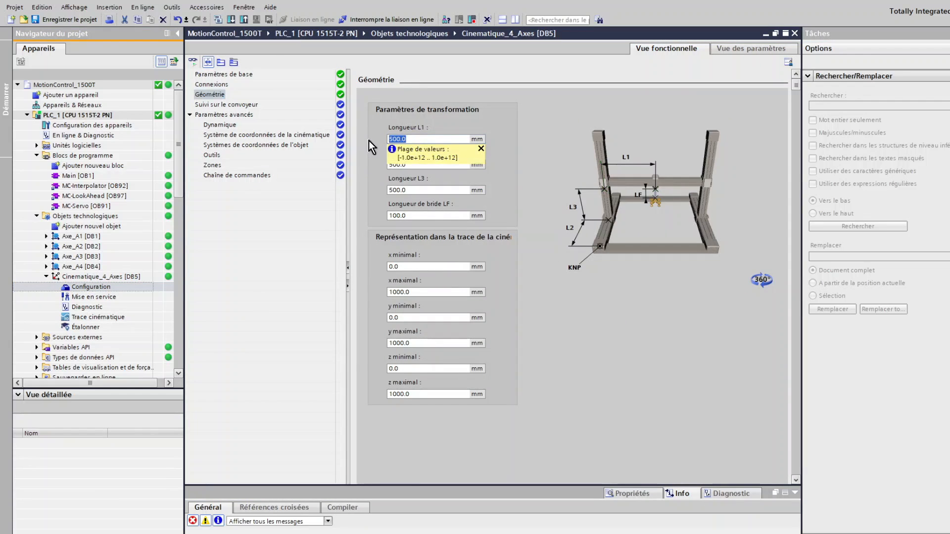
{"action": "type", "text": "0"}
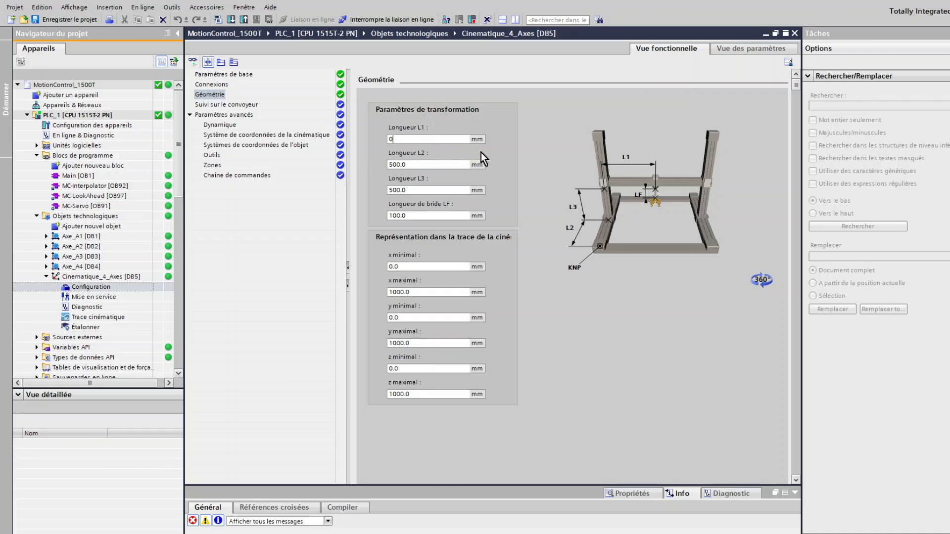
{"action": "key", "text": "Tab"}
{"action": "type", "text": "0"}
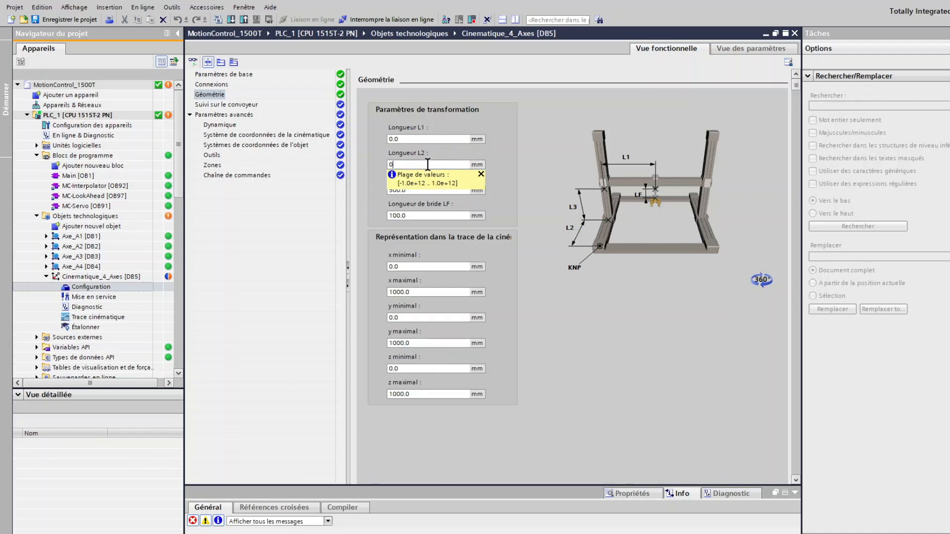
{"action": "key", "text": "Tab"}
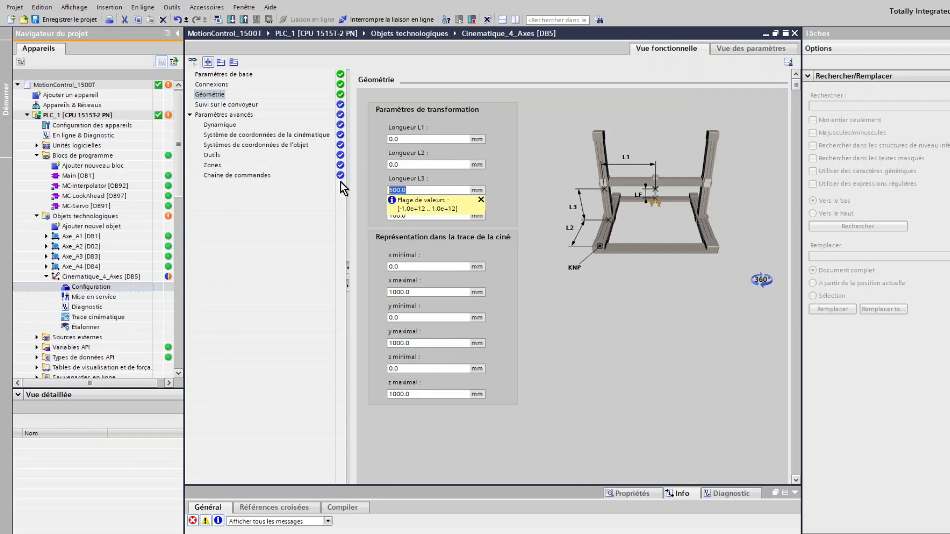
Set length L3 in the transformation parameters to 100 mm
{"action": "type", "text": "0"}
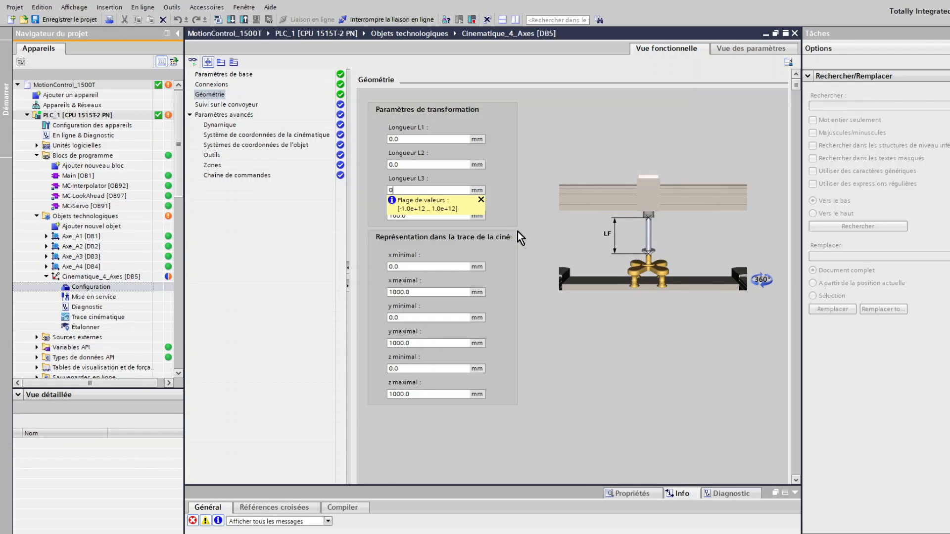
{"action": "mouse_move", "coordinate": [418, 191]}
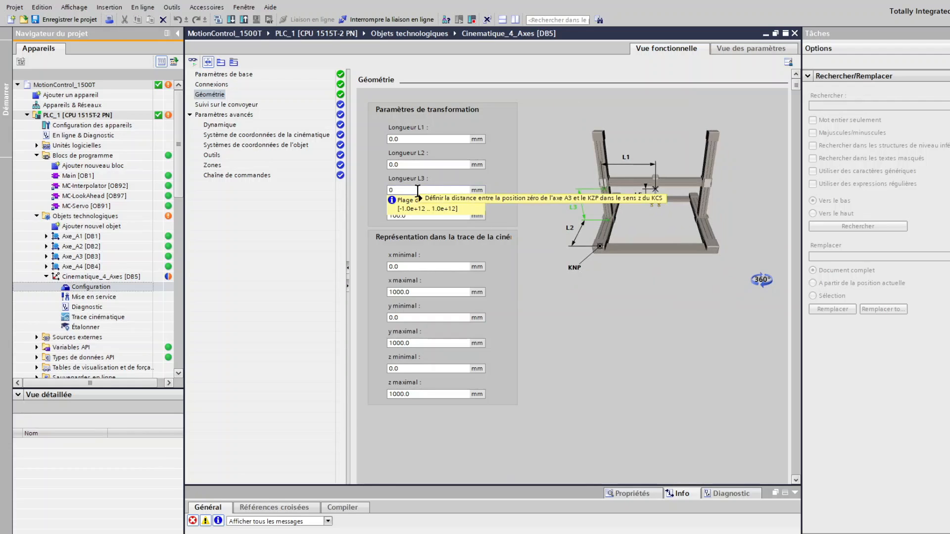
{"action": "key", "text": "BackSpace"}
{"action": "type", "text": "1"}
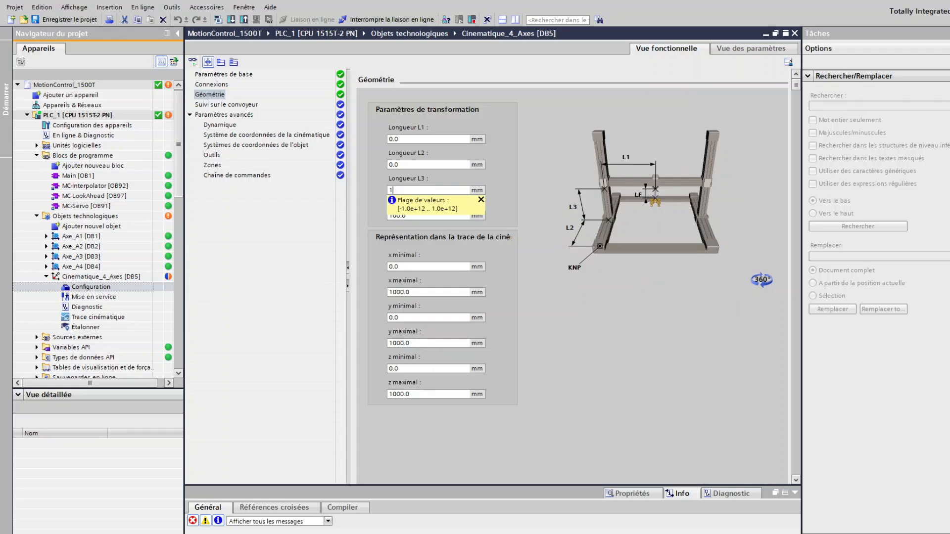
{"action": "type", "text": "00"}
{"action": "left_click", "coordinate": [409, 164]}
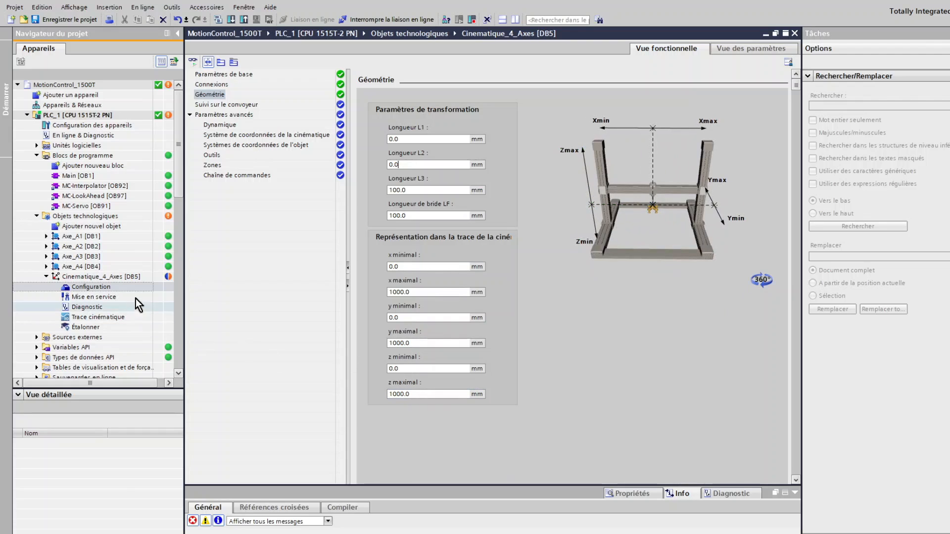
Compile the modified Cinematique_4_Axes object and download it to PLC_1, completing the load procedure
{"action": "left_click", "coordinate": [101, 278]}
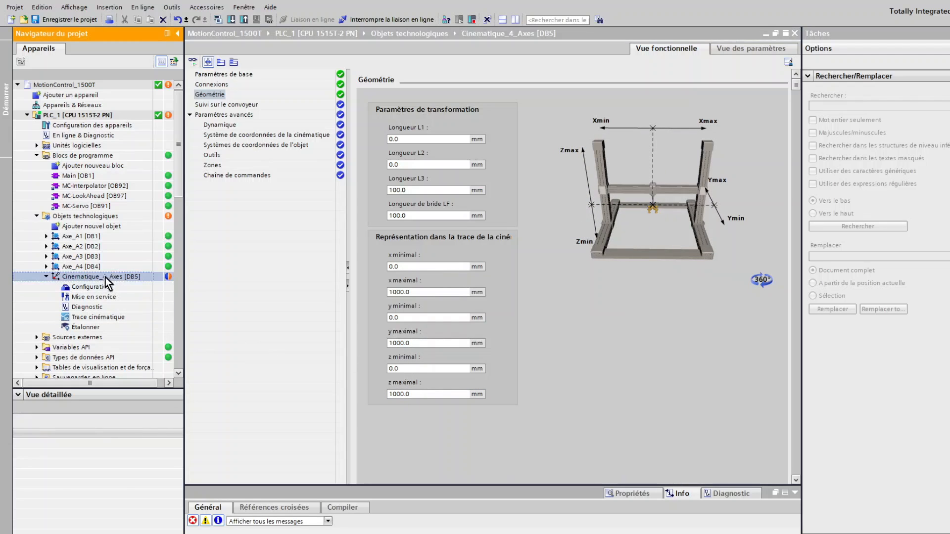
{"action": "left_click", "coordinate": [231, 20]}
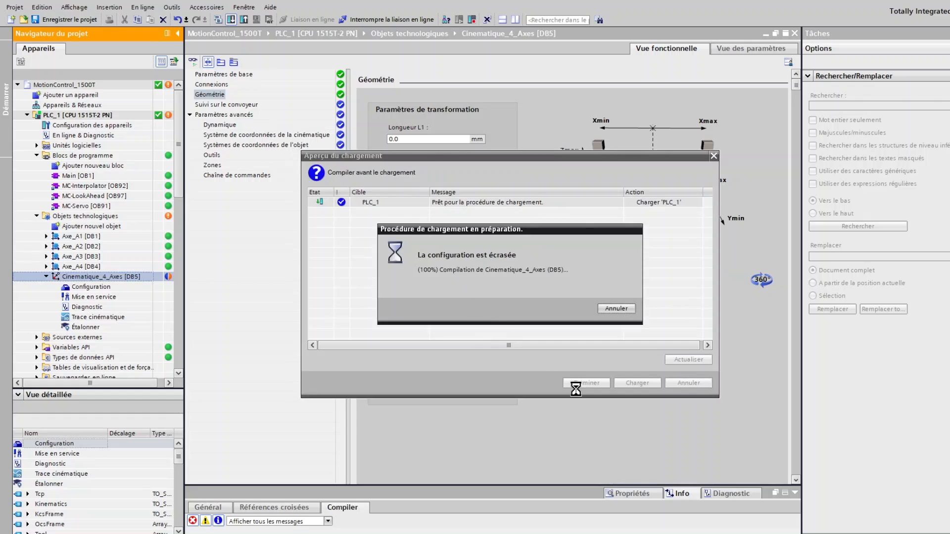
{"action": "left_click", "coordinate": [636, 384]}
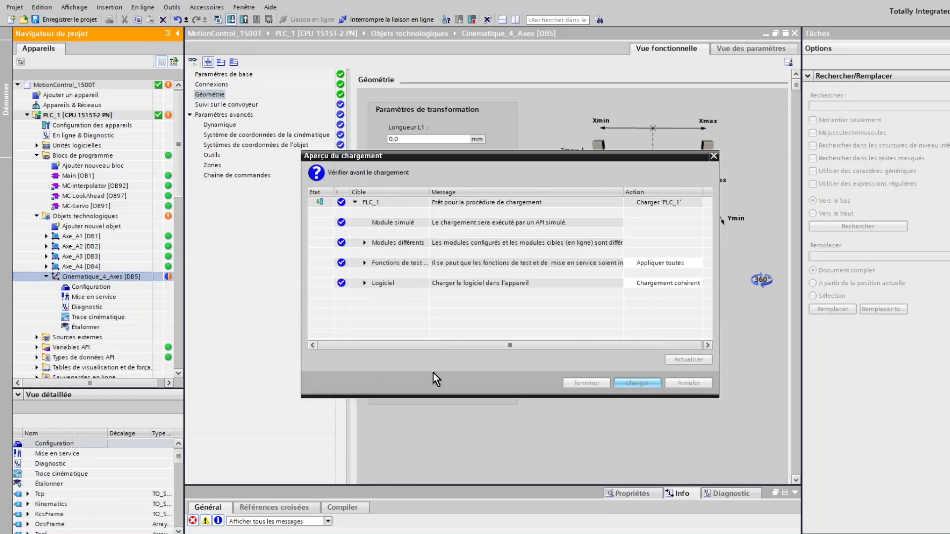
{"action": "left_click", "coordinate": [590, 382]}
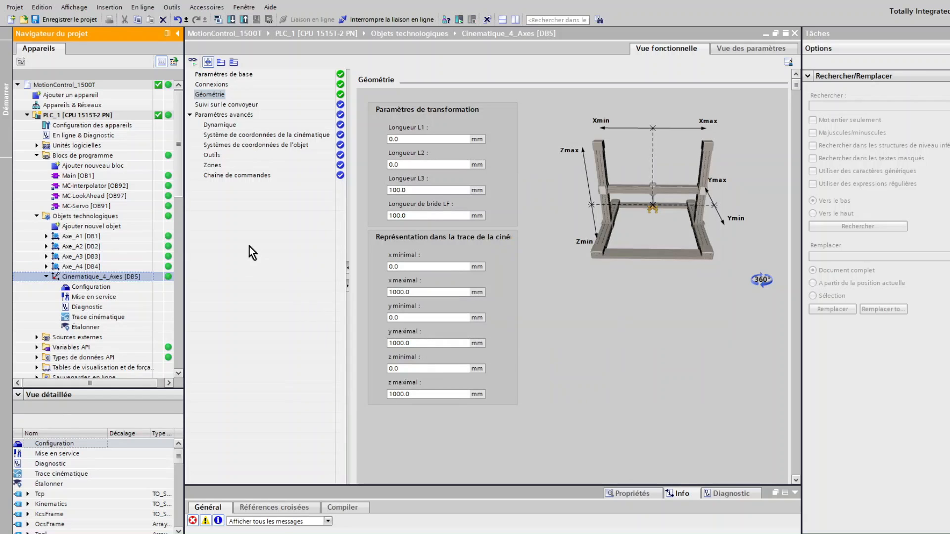
Open the kinematics trace of Cinematique_4_Axes again and examine the gantry's position relative to the origin in 3D
{"action": "double_click", "coordinate": [83, 317]}
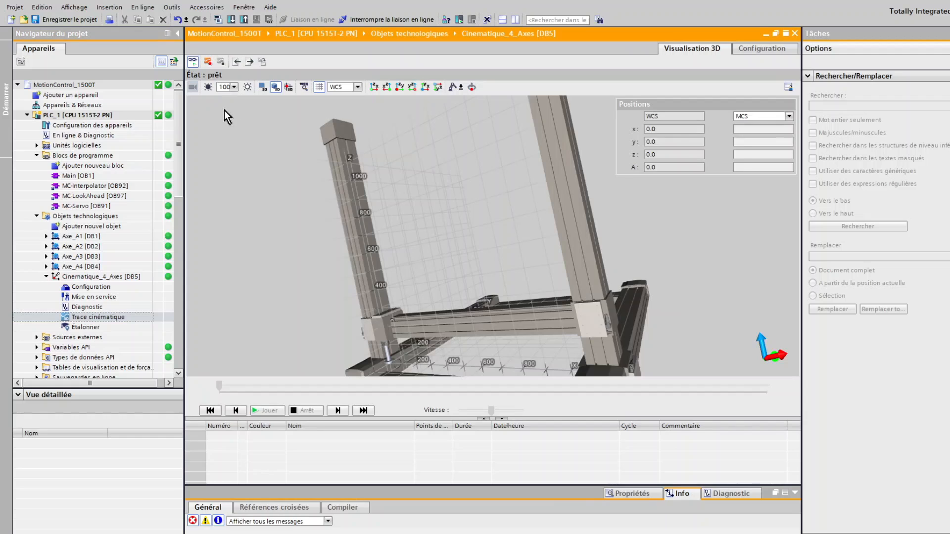
{"action": "left_click_drag", "start_coordinate": [340, 326], "coordinate": [427, 257]}
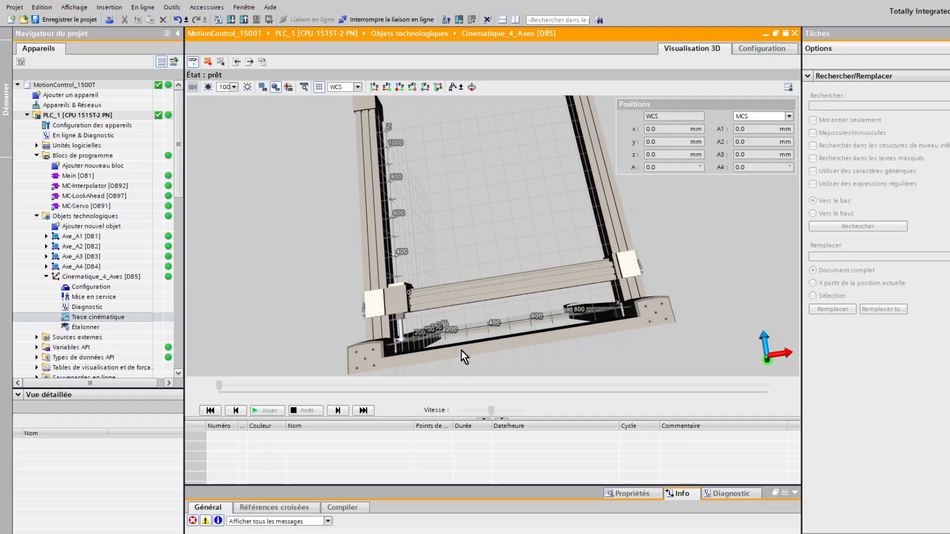
{"action": "scroll", "coordinate": [461, 351], "scroll_direction": "up", "scroll_amount": 3}
{"action": "scroll", "coordinate": [461, 351], "scroll_direction": "down", "scroll_amount": 4}
{"action": "left_click_drag", "start_coordinate": [462, 352], "coordinate": [446, 323]}
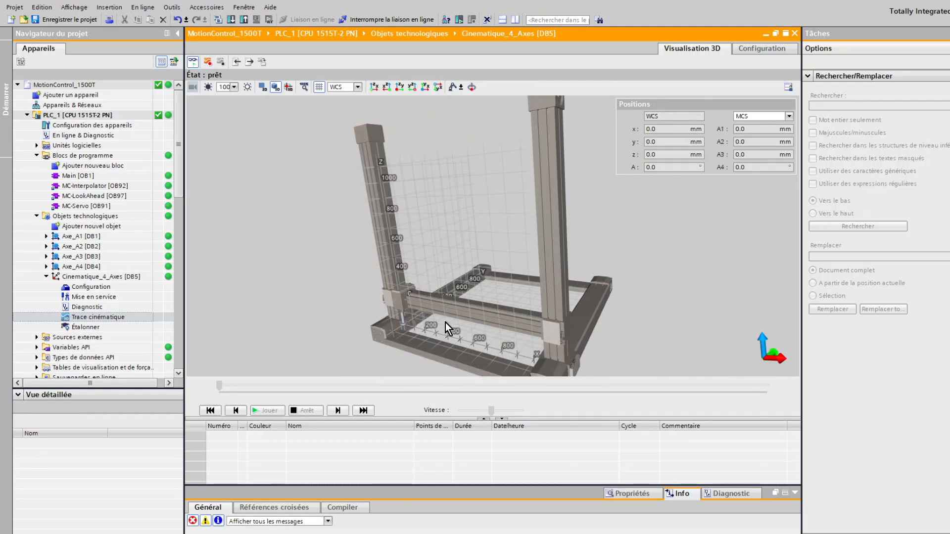
{"action": "scroll", "coordinate": [445, 324], "scroll_direction": "up", "scroll_amount": 5}
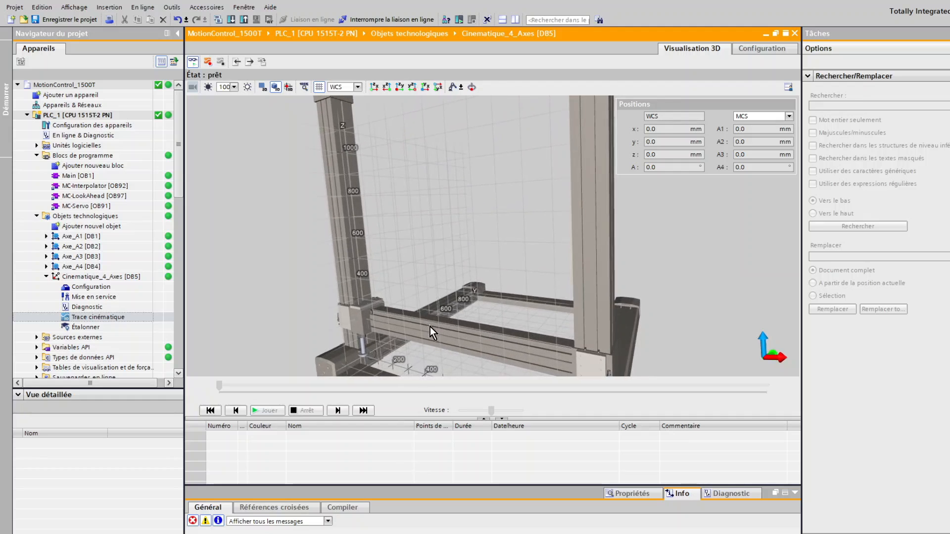
{"action": "scroll", "coordinate": [416, 351], "scroll_direction": "down", "scroll_amount": 2}
Check the tool's position at the origin in the XZ and YZ plane views and from an oblique angle
{"action": "left_click", "coordinate": [375, 88]}
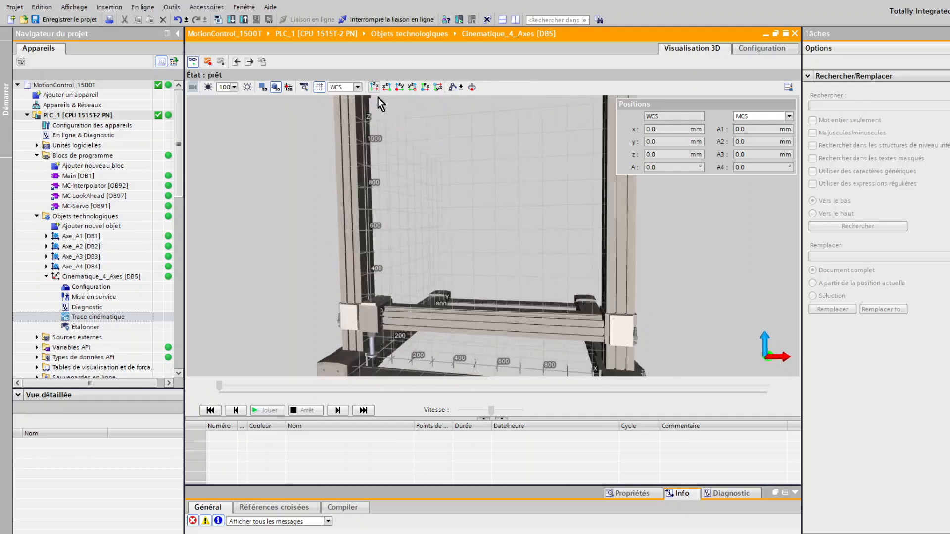
{"action": "left_click_drag", "start_coordinate": [405, 359], "coordinate": [398, 297]}
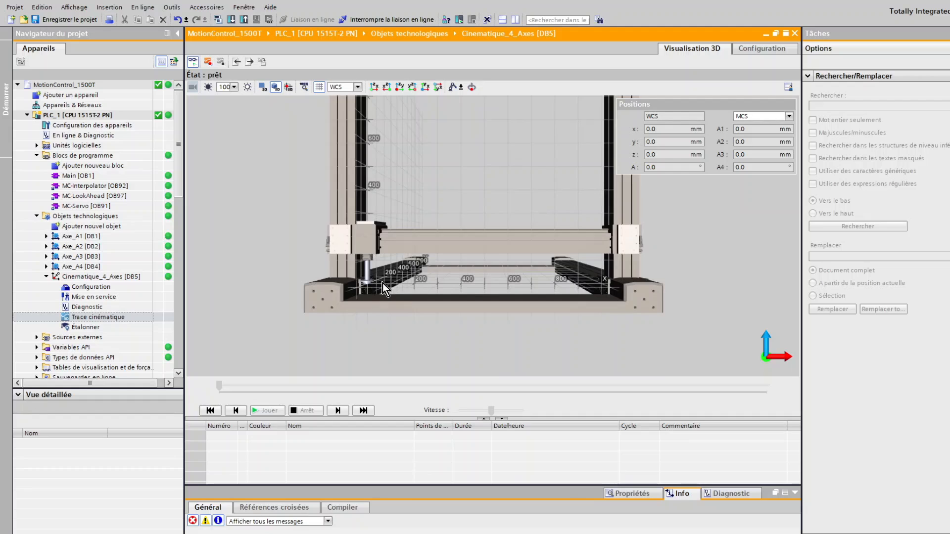
{"action": "left_click", "coordinate": [400, 87]}
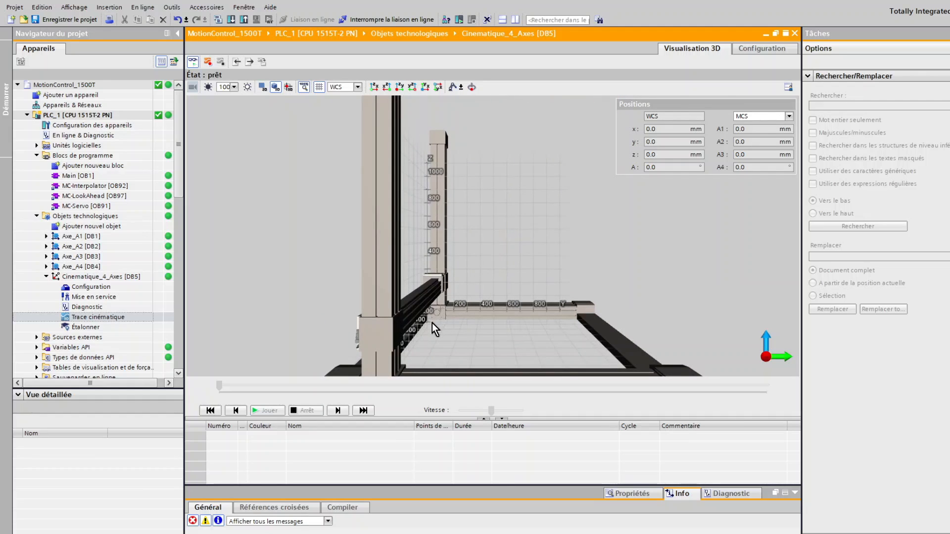
{"action": "left_click_drag", "start_coordinate": [432, 323], "coordinate": [478, 325]}
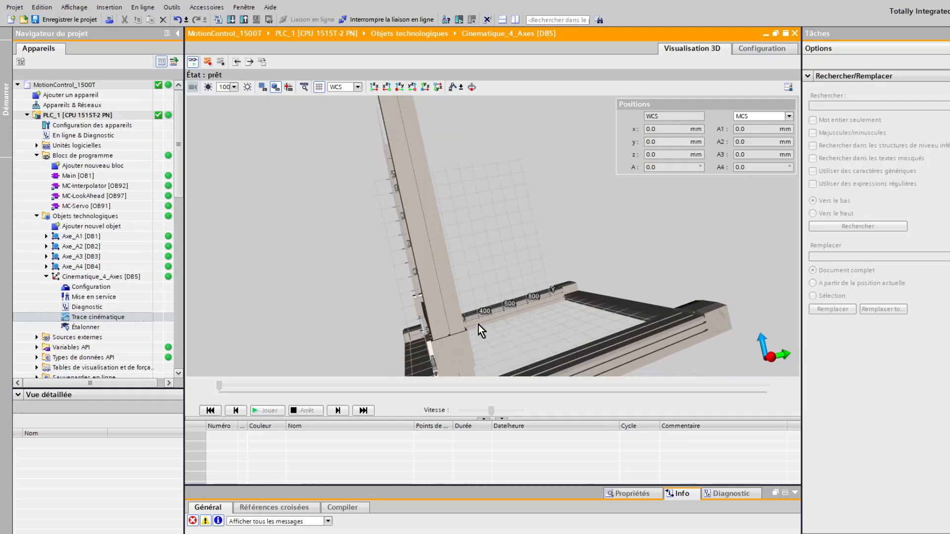
{"action": "left_click_drag", "start_coordinate": [370, 245], "coordinate": [413, 225]}
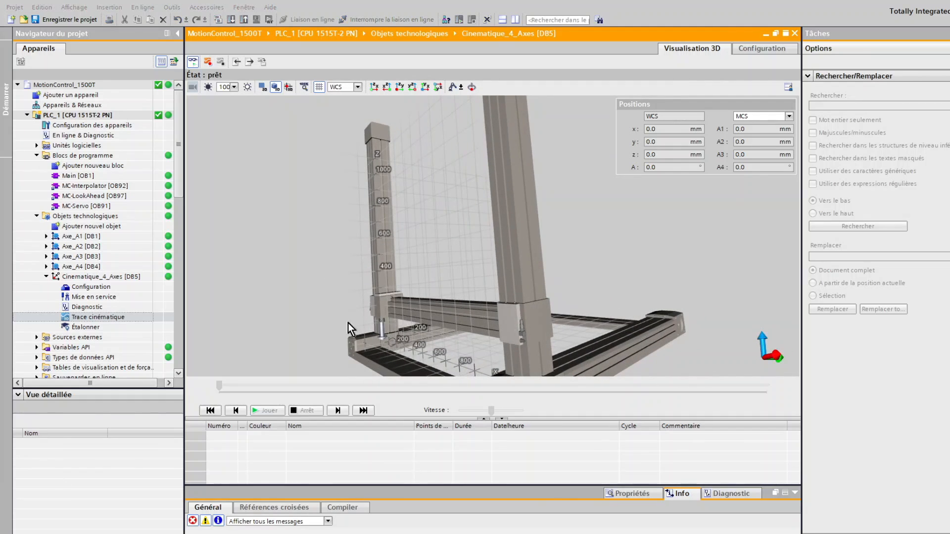
Open the commissioning of Cinematique_4_Axes and try to activate master control
{"action": "left_click", "coordinate": [95, 298]}
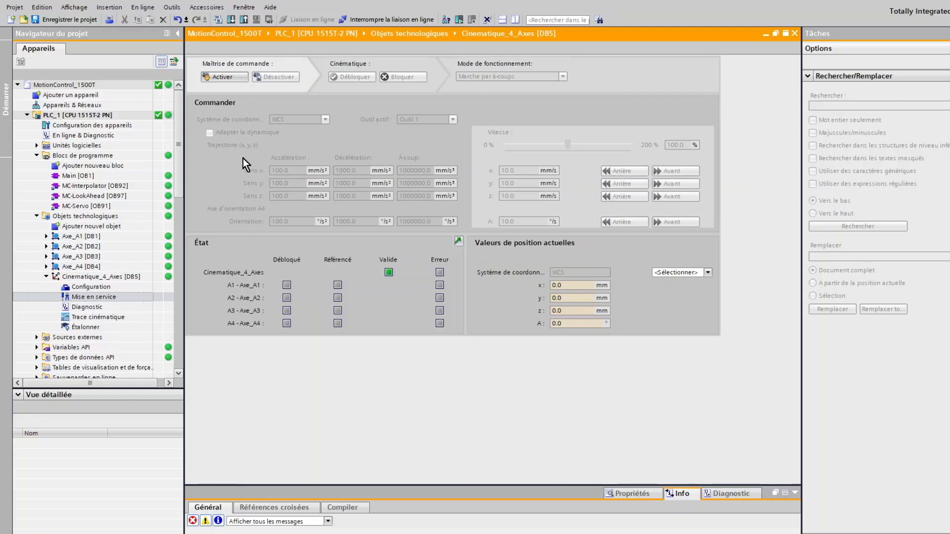
{"action": "left_click", "coordinate": [226, 78]}
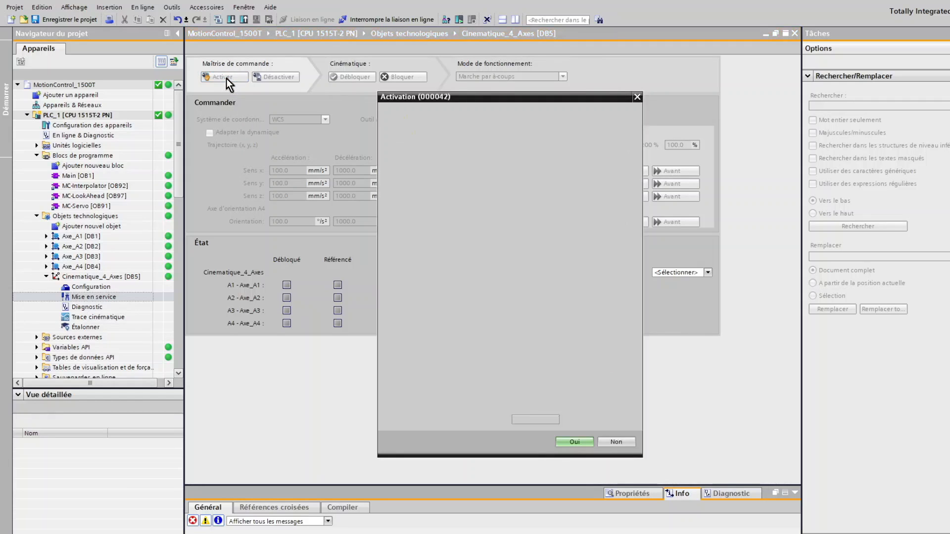
{"action": "left_click", "coordinate": [574, 443]}
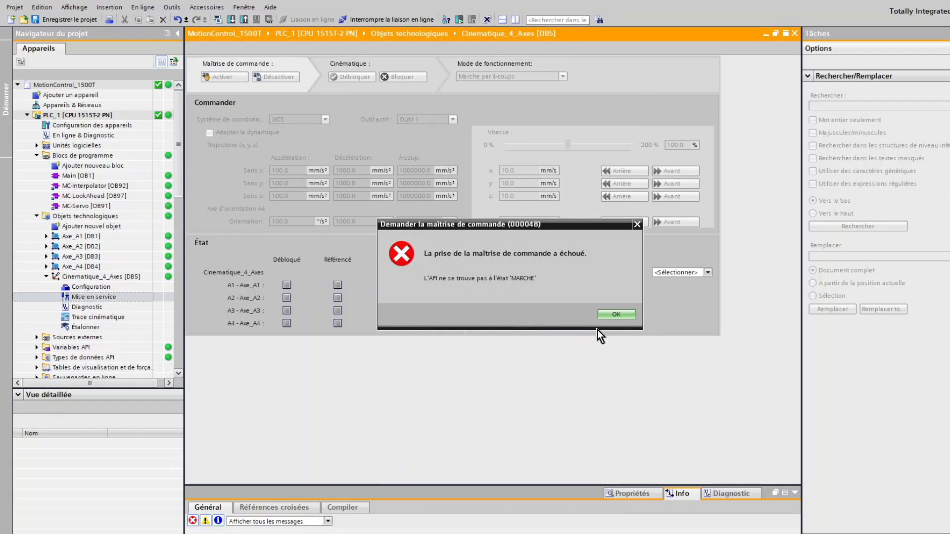
{"action": "left_click", "coordinate": [611, 317]}
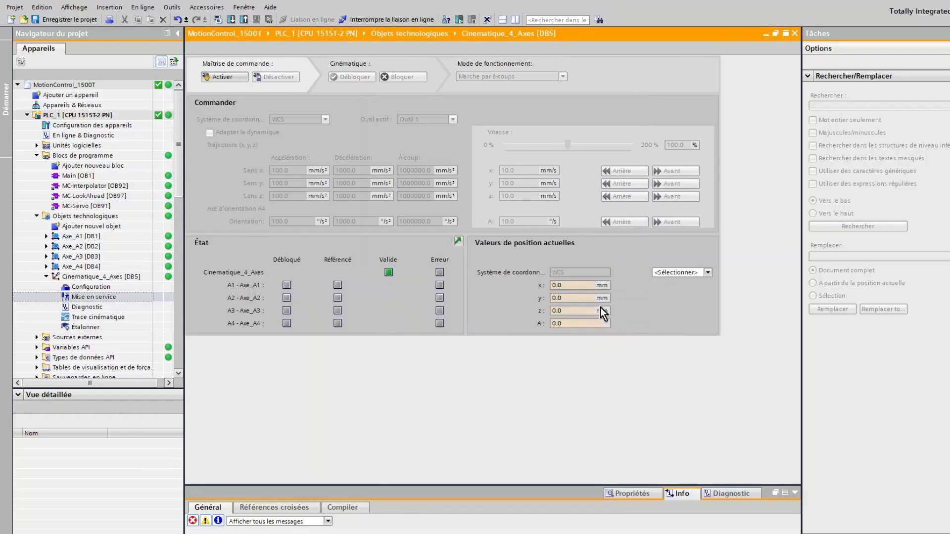
Switch PLC_1 to RUN and activate master control for Cinematique_4_Axes
{"action": "left_click", "coordinate": [460, 19]}
{"action": "left_click", "coordinate": [536, 296]}
{"action": "left_click", "coordinate": [218, 81]}
{"action": "left_click", "coordinate": [581, 448]}
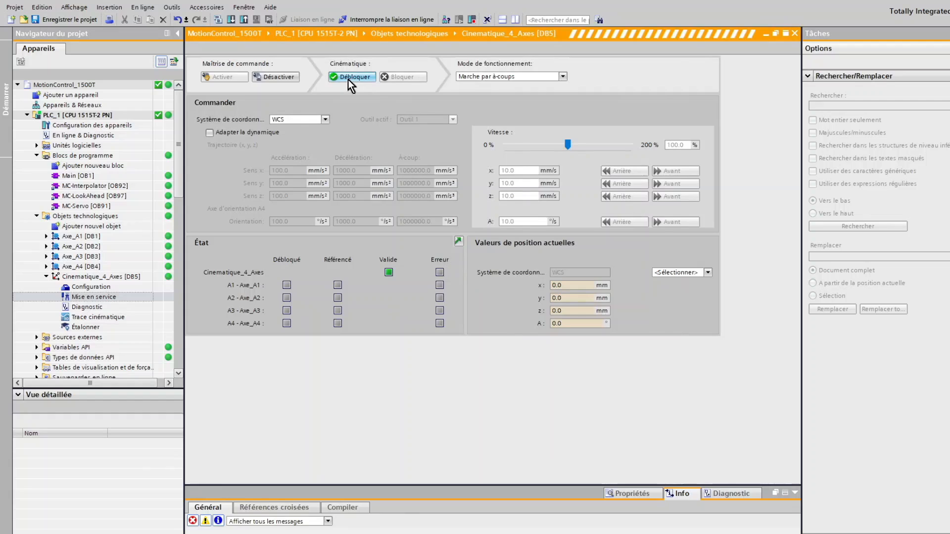
Enable the kinematics and set the reference point of axes A1 to A4 at 0.0 in single-axis mode
{"action": "left_click", "coordinate": [349, 78]}
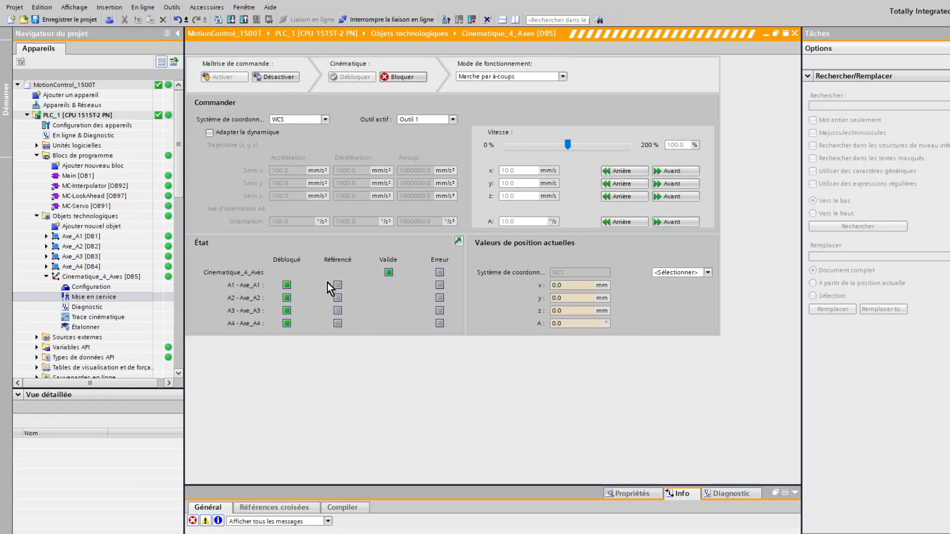
{"action": "left_click", "coordinate": [562, 77]}
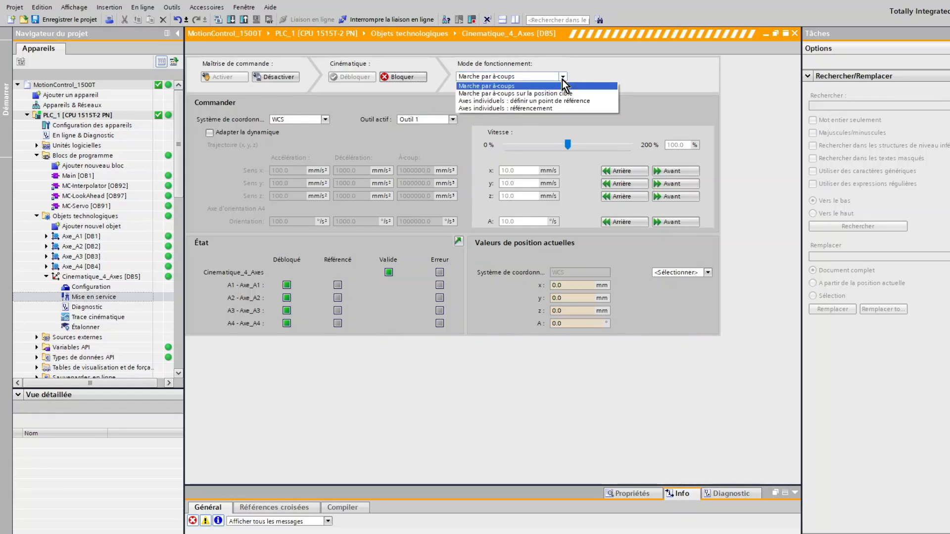
{"action": "left_click", "coordinate": [542, 100]}
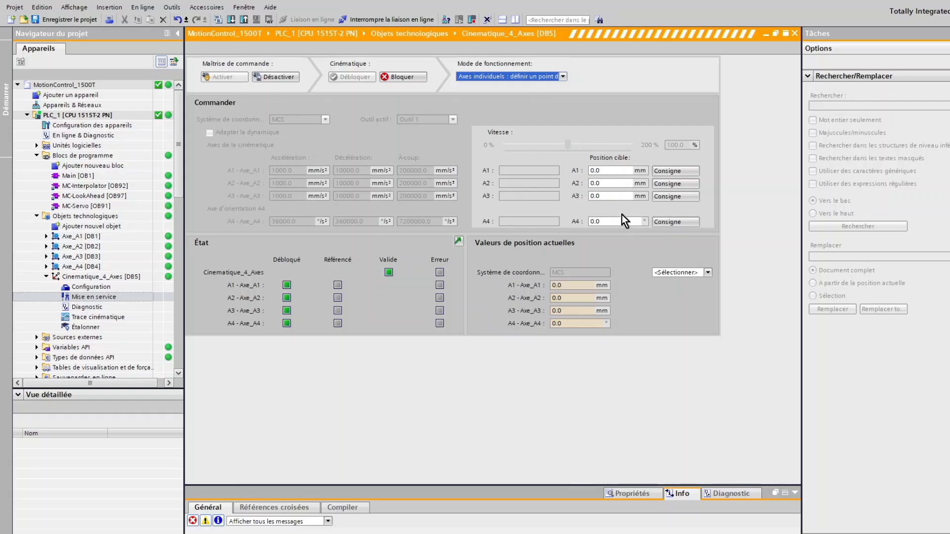
{"action": "left_click", "coordinate": [675, 172]}
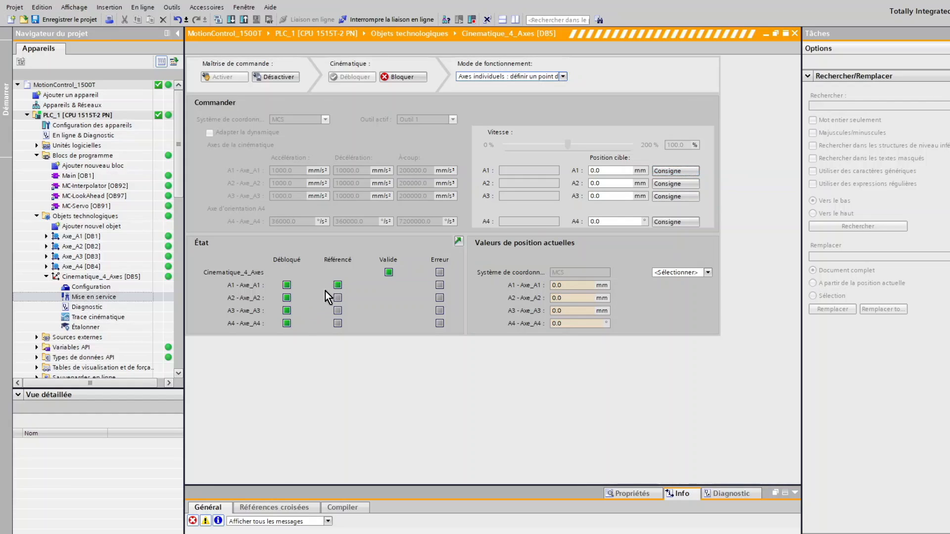
{"action": "left_click", "coordinate": [663, 186]}
{"action": "left_click", "coordinate": [681, 198]}
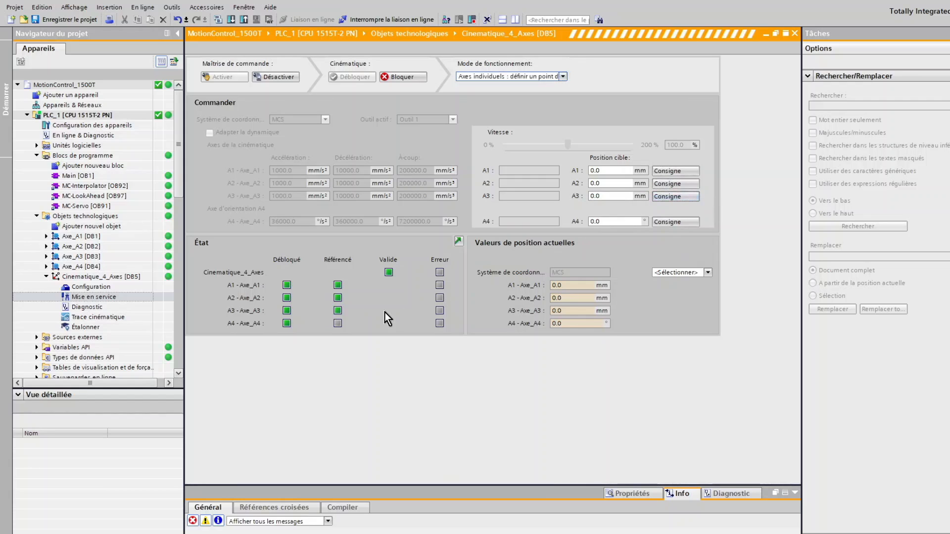
{"action": "left_click", "coordinate": [672, 223]}
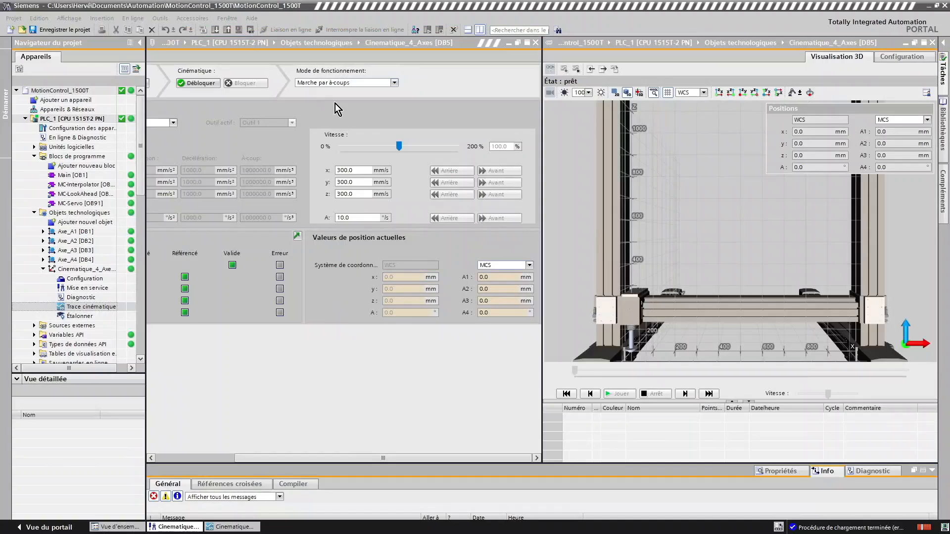
Enable the kinematics and jog the tool forward to about x 360 mm, y 285 mm and z 232 mm
{"action": "left_click", "coordinate": [439, 94]}
{"action": "left_click", "coordinate": [203, 84]}
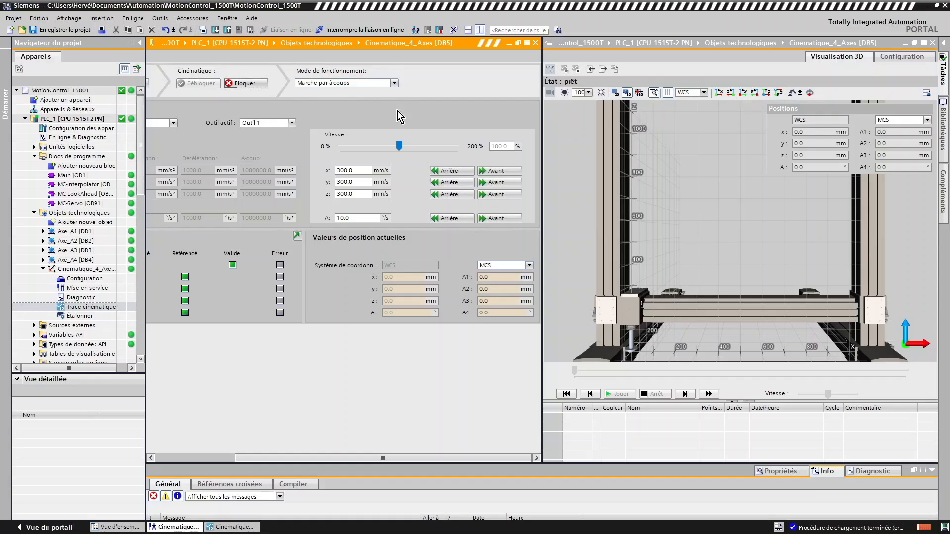
{"action": "left_click", "coordinate": [490, 171]}
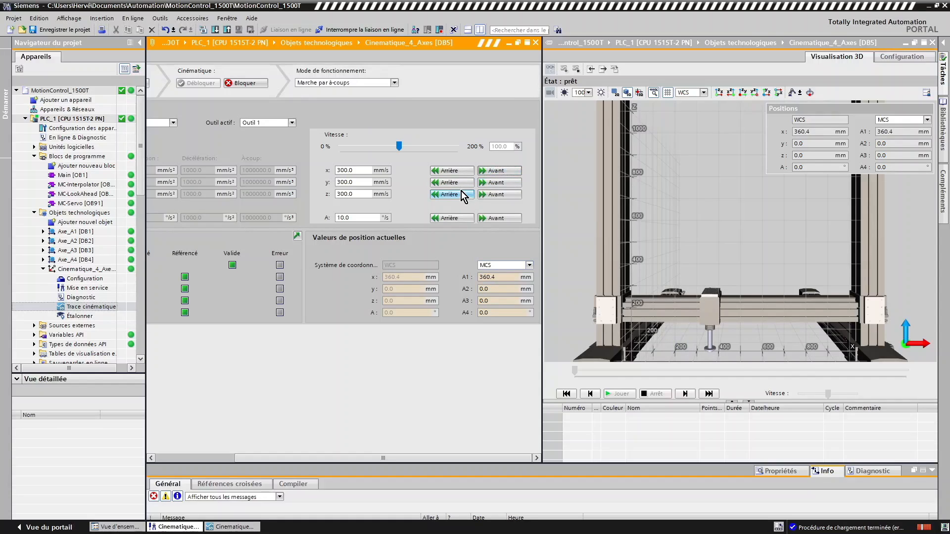
{"action": "left_click", "coordinate": [488, 184]}
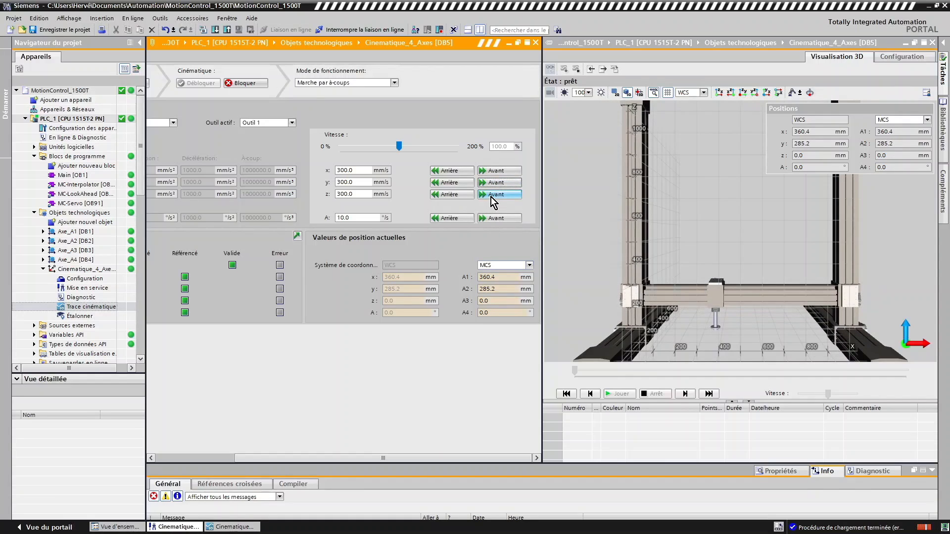
{"action": "left_click", "coordinate": [490, 195]}
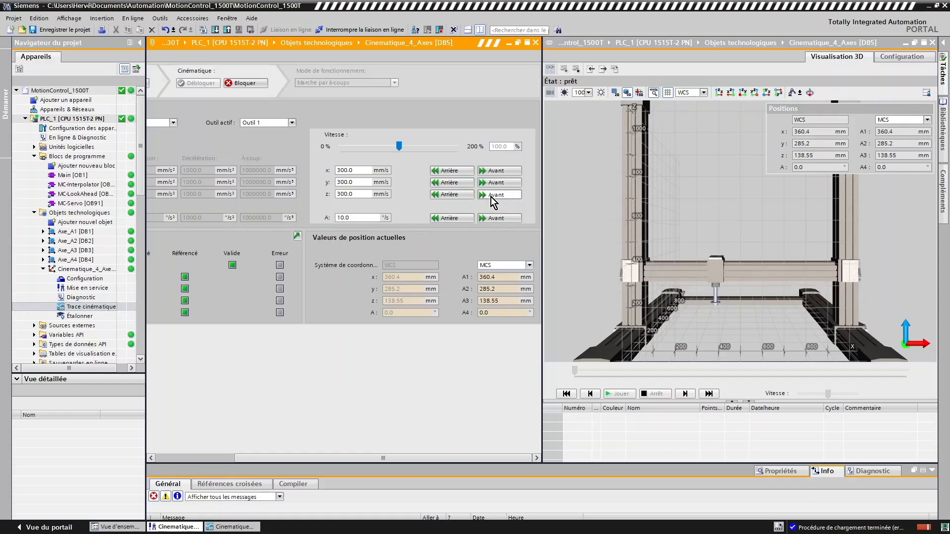
{"action": "left_click", "coordinate": [448, 195]}
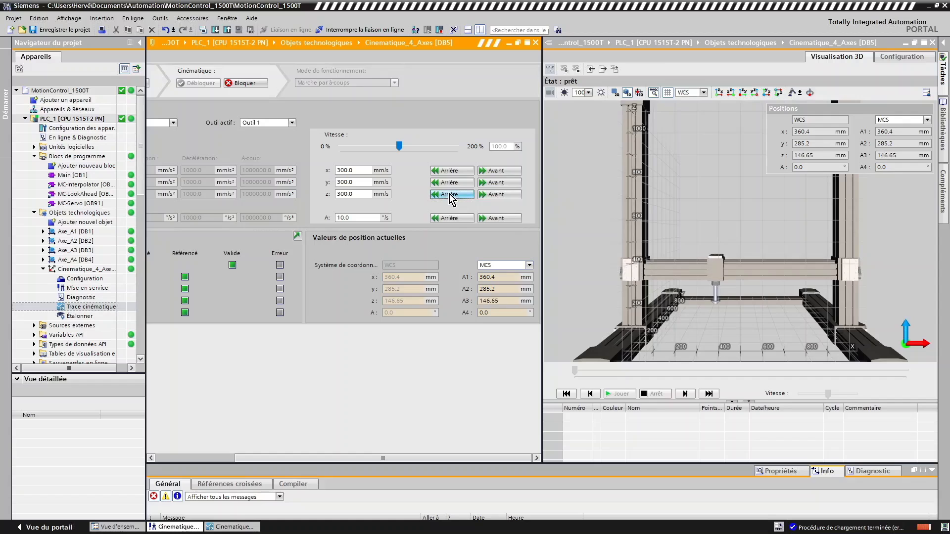
{"action": "left_click", "coordinate": [495, 195]}
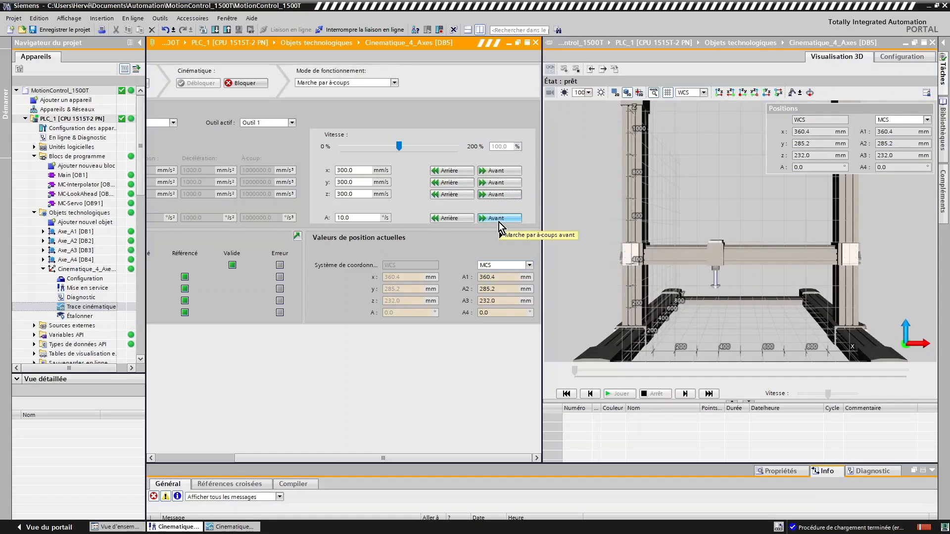
With the tool coordinate system displayed in 3D, jog orientation A both ways to about -28° and z forward to about 291 mm
{"action": "left_click", "coordinate": [492, 218]}
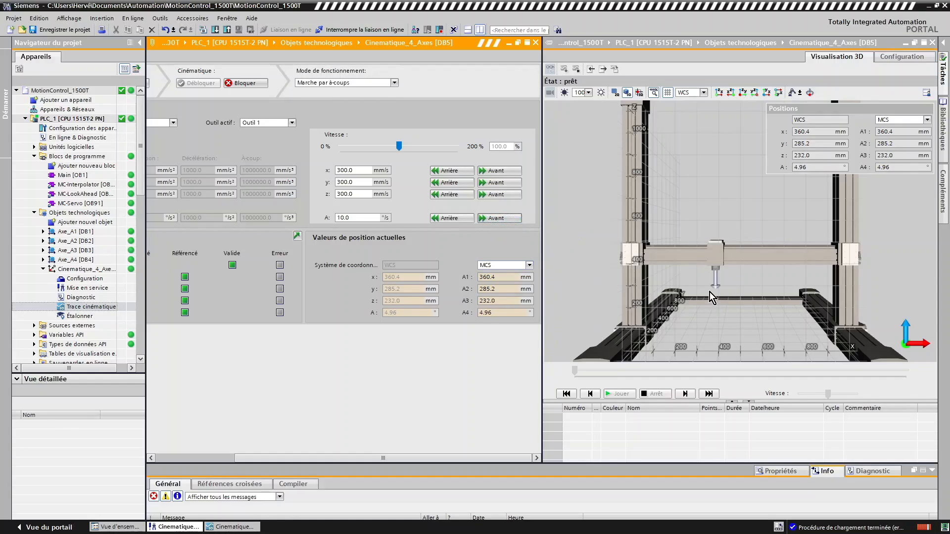
{"action": "left_click", "coordinate": [810, 92]}
{"action": "left_click", "coordinate": [488, 219]}
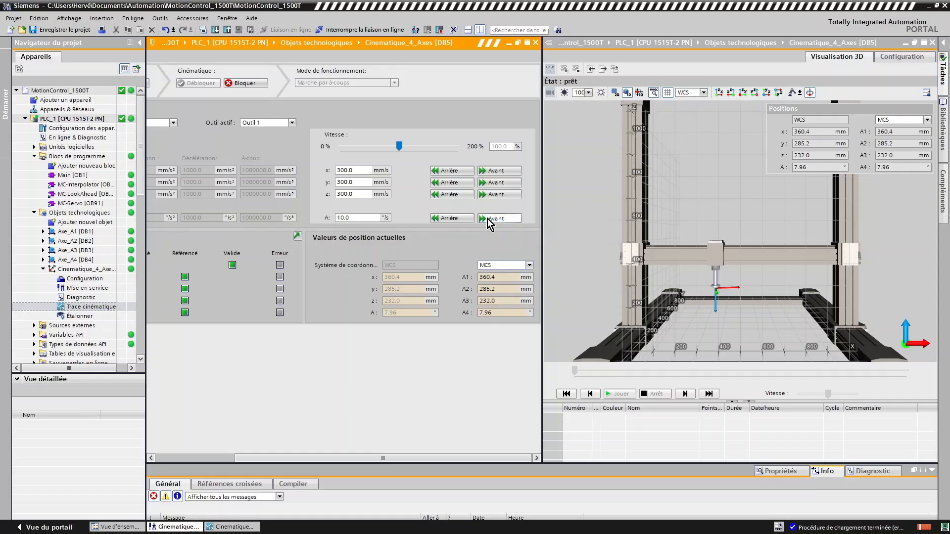
{"action": "left_click", "coordinate": [487, 219]}
{"action": "left_click", "coordinate": [487, 219]}
{"action": "left_click", "coordinate": [487, 219]}
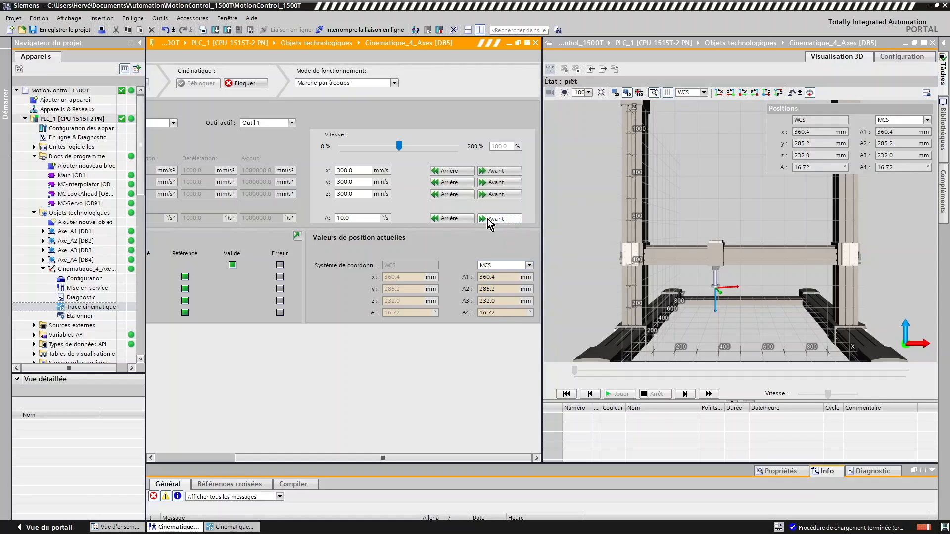
{"action": "left_click", "coordinate": [461, 217]}
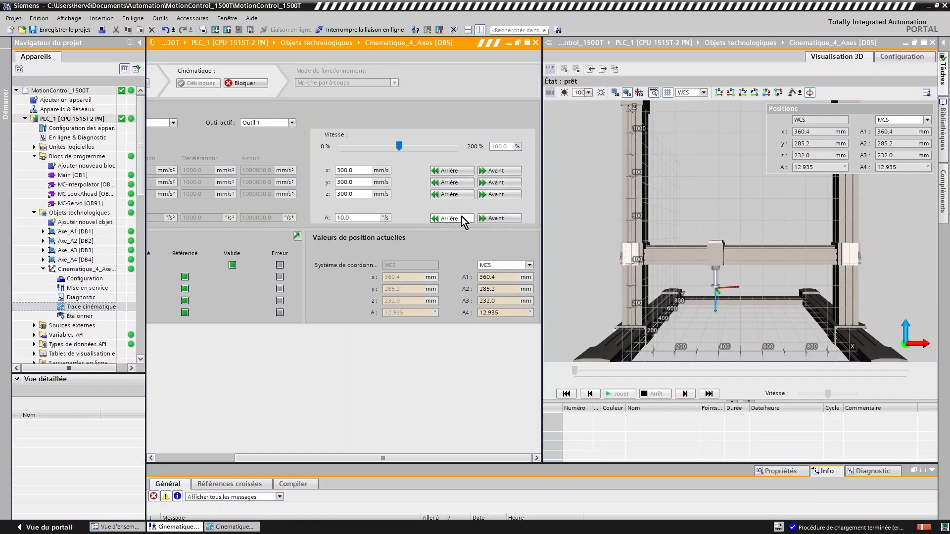
{"action": "left_click", "coordinate": [461, 218]}
{"action": "left_click", "coordinate": [501, 198]}
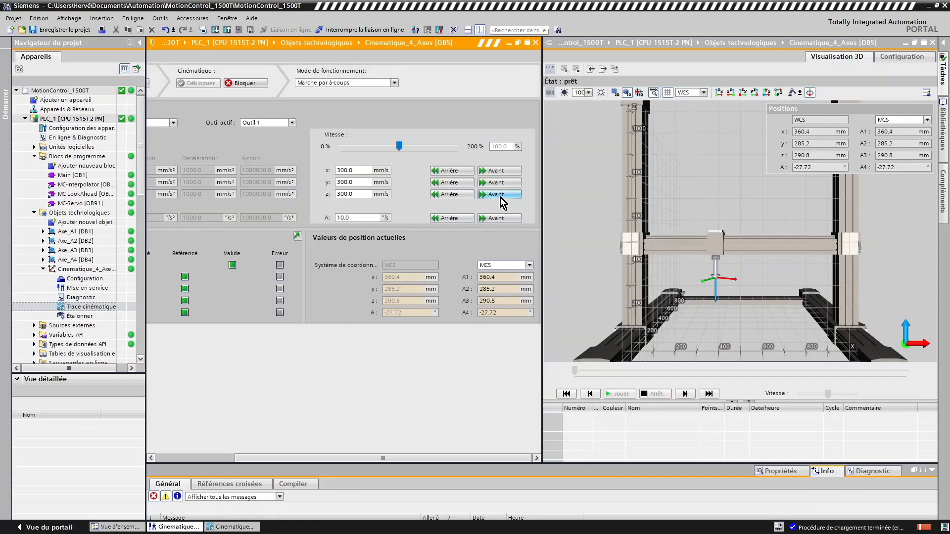
Change the operating mode to "Marche par à-coups sur la position cible" and enable the kinematics again
{"action": "left_click", "coordinate": [395, 83]}
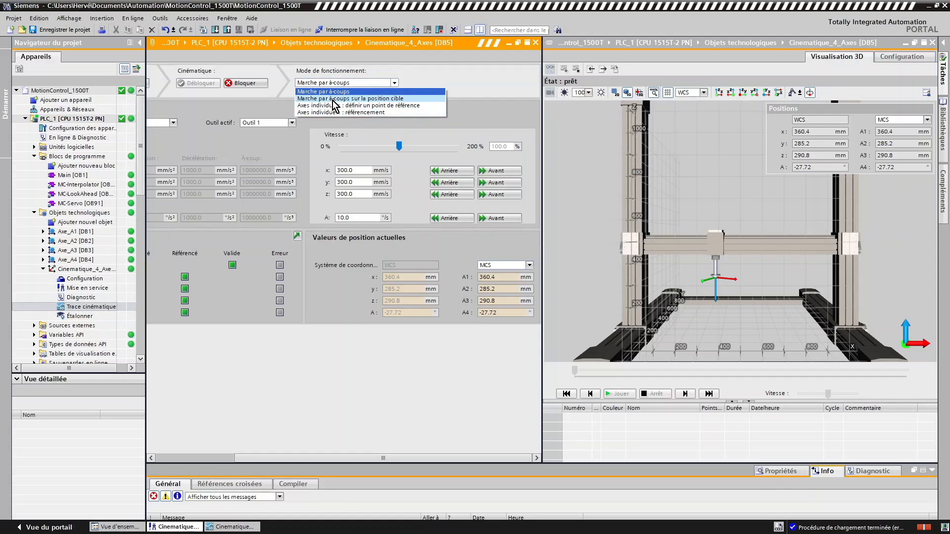
{"action": "left_click", "coordinate": [333, 99]}
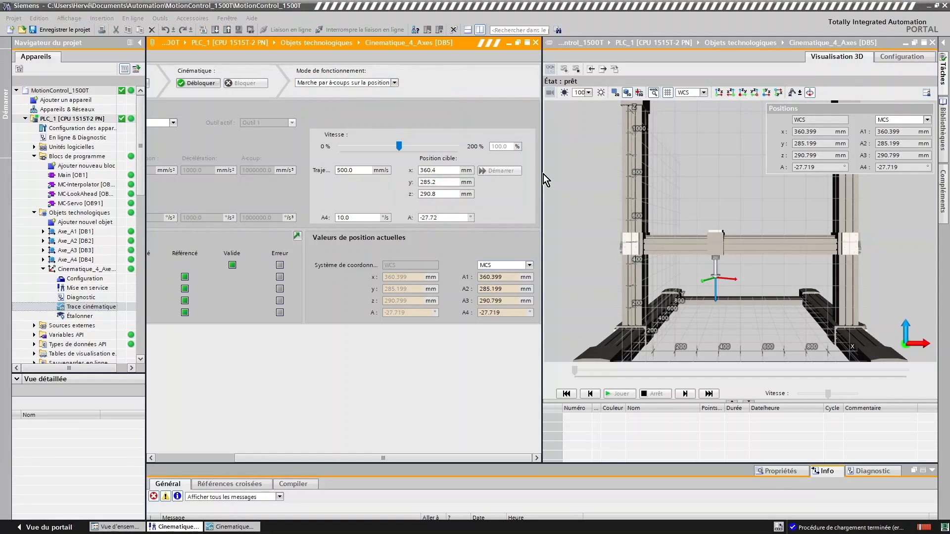
{"action": "left_click", "coordinate": [197, 85]}
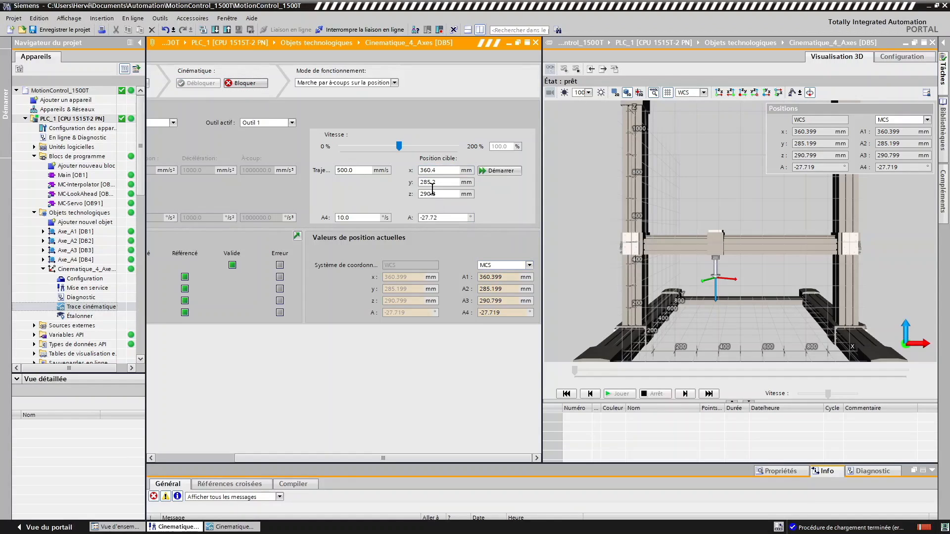
Set the target position to 0 for x, y, z and A, and start the move back to the origin
{"action": "left_click", "coordinate": [444, 173]}
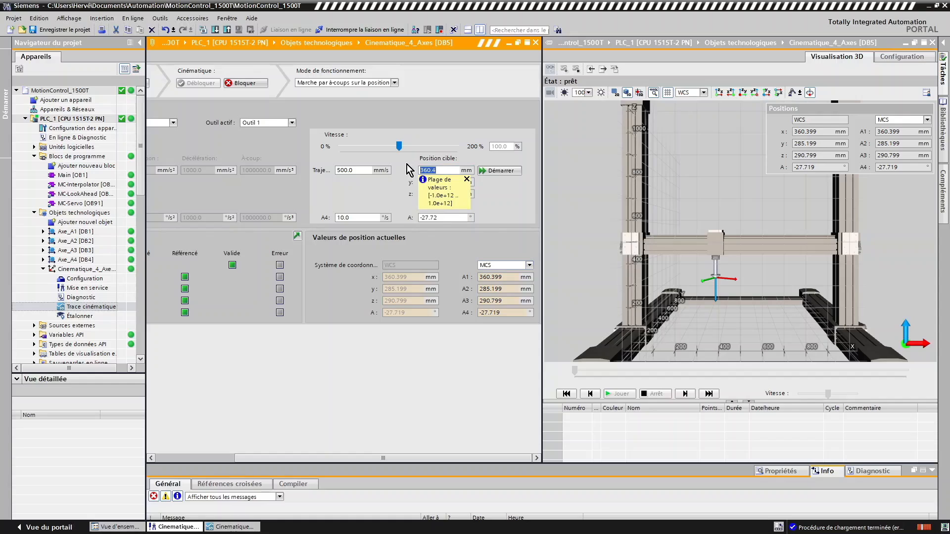
{"action": "type", "text": "0"}
{"action": "left_click", "coordinate": [455, 182]}
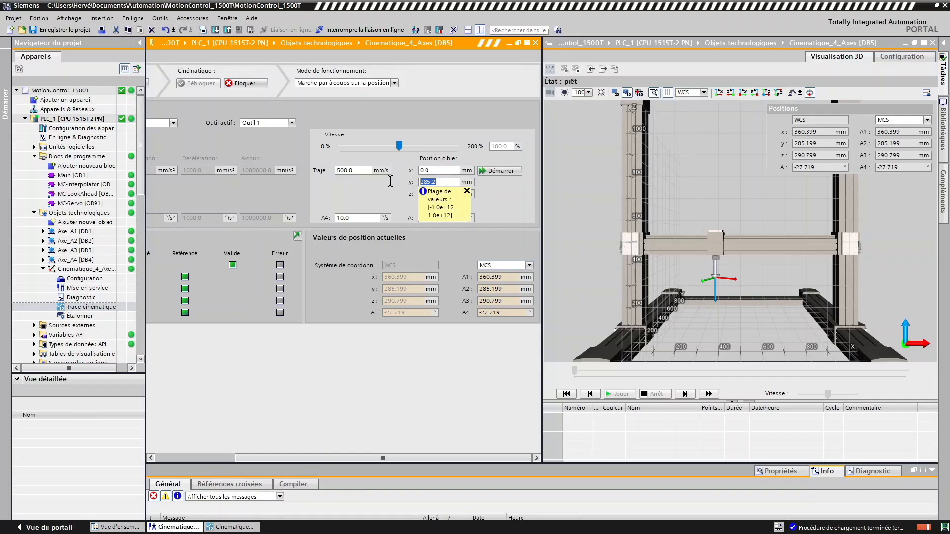
{"action": "type", "text": "0"}
{"action": "left_click_drag", "start_coordinate": [452, 195], "coordinate": [382, 191]}
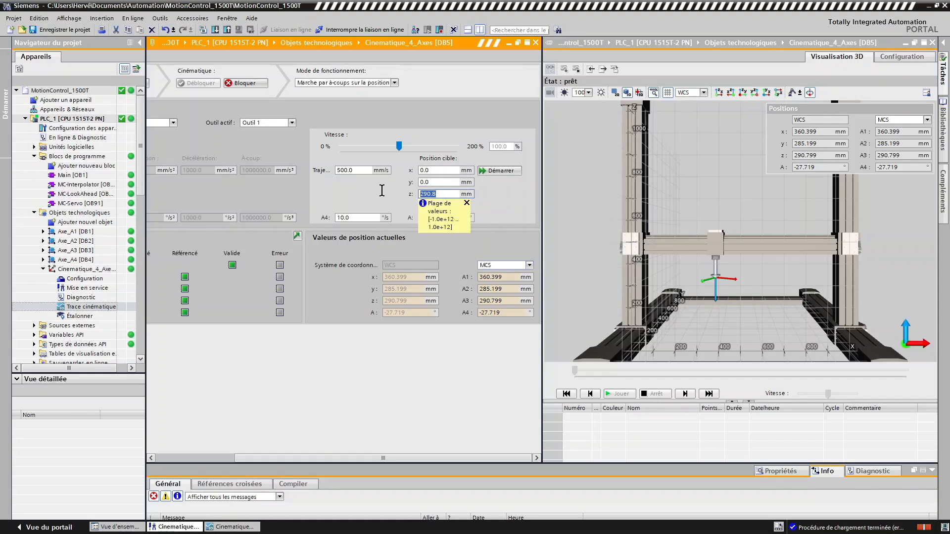
{"action": "type", "text": "0"}
{"action": "left_click", "coordinate": [466, 204]}
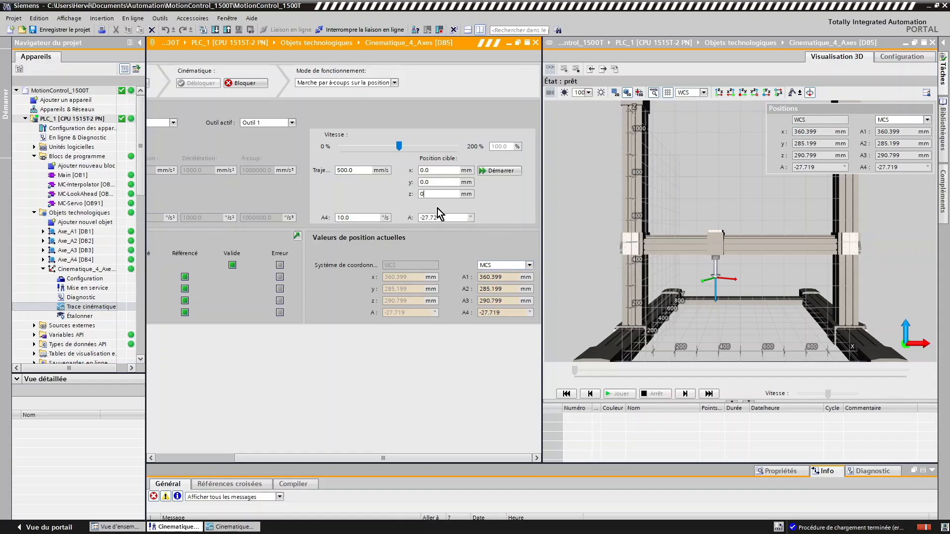
{"action": "left_click_drag", "start_coordinate": [447, 217], "coordinate": [405, 214]}
{"action": "type", "text": "0"}
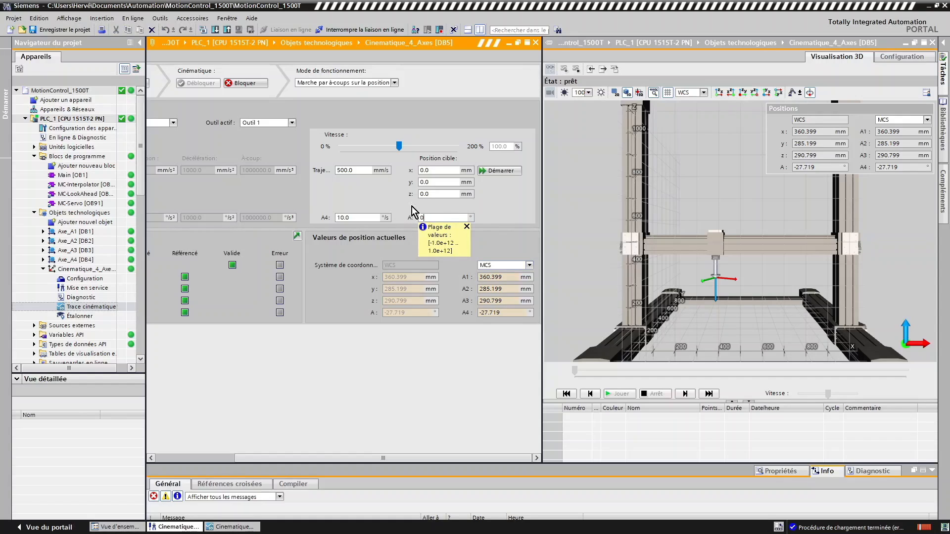
{"action": "left_click", "coordinate": [494, 174]}
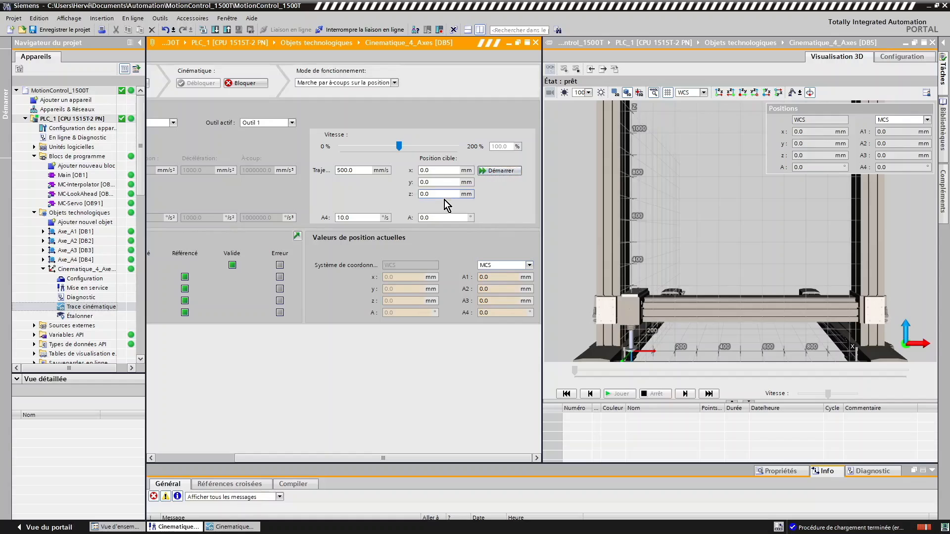
Set the target position to y 100 mm and z 200 mm, and start the move
{"action": "left_click", "coordinate": [431, 182]}
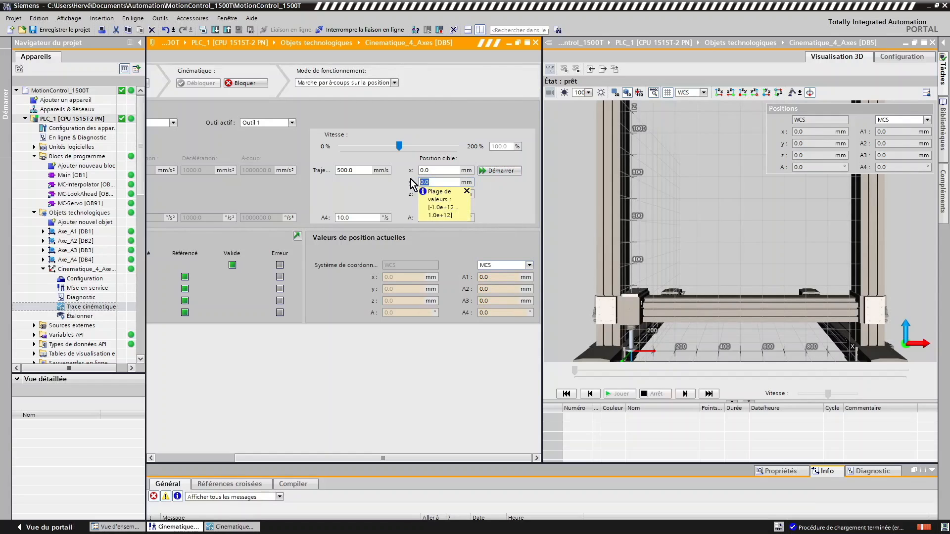
{"action": "type", "text": "100"}
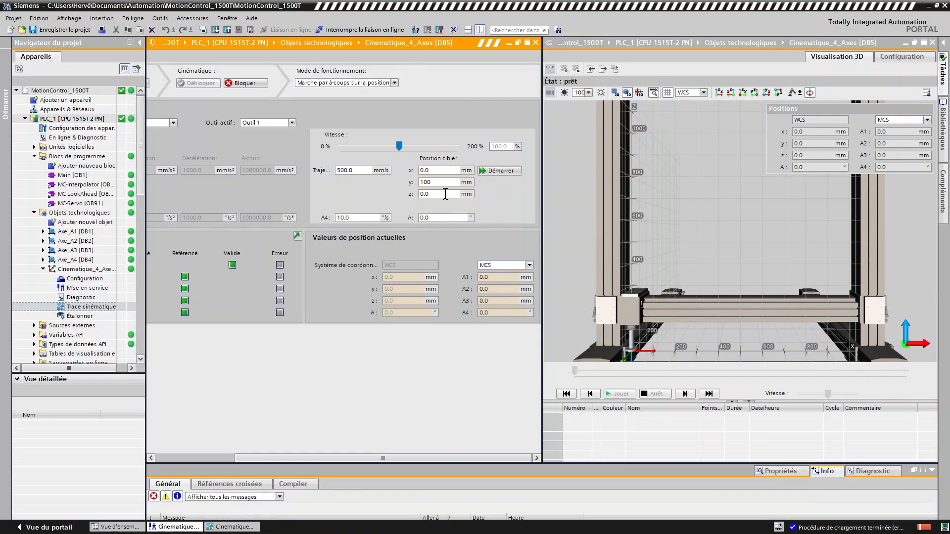
{"action": "left_click", "coordinate": [445, 194]}
{"action": "type", "text": "20"}
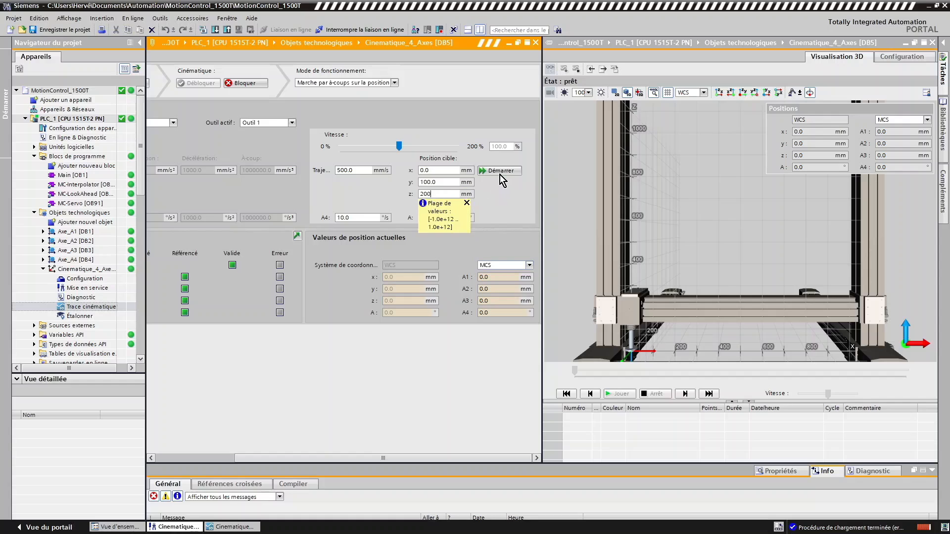
{"action": "type", "text": "0"}
{"action": "left_click", "coordinate": [497, 173]}
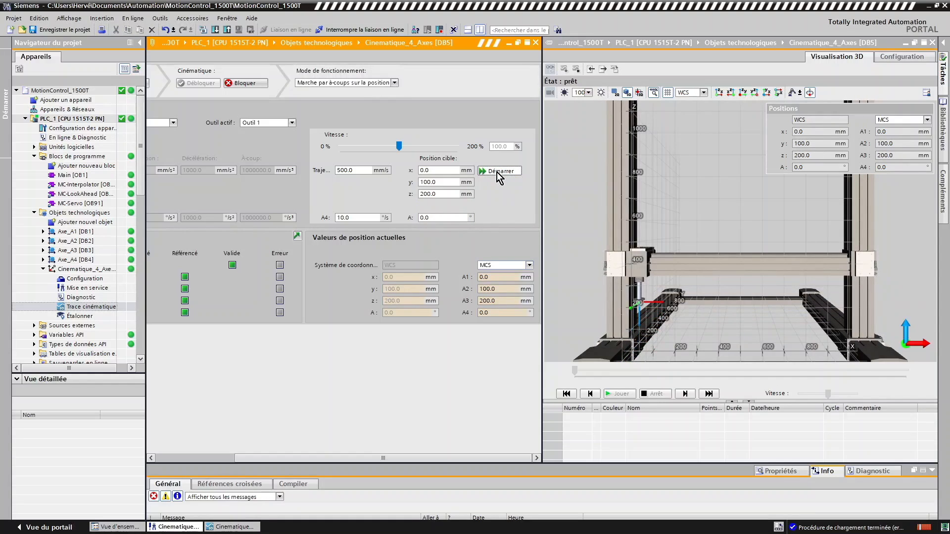
Lock the kinematics and start recording the kinematics trace
{"action": "left_click", "coordinate": [497, 172]}
{"action": "left_click", "coordinate": [244, 84]}
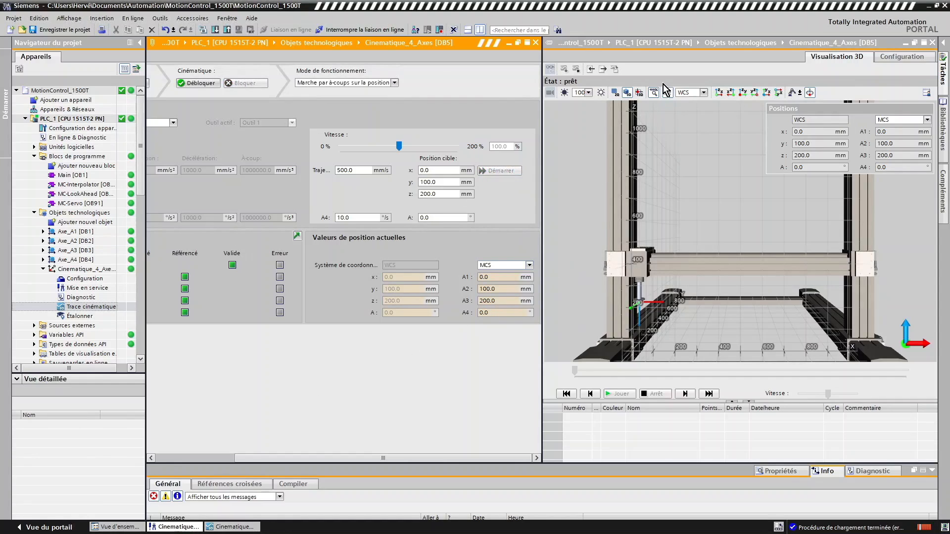
{"action": "left_click", "coordinate": [575, 180]}
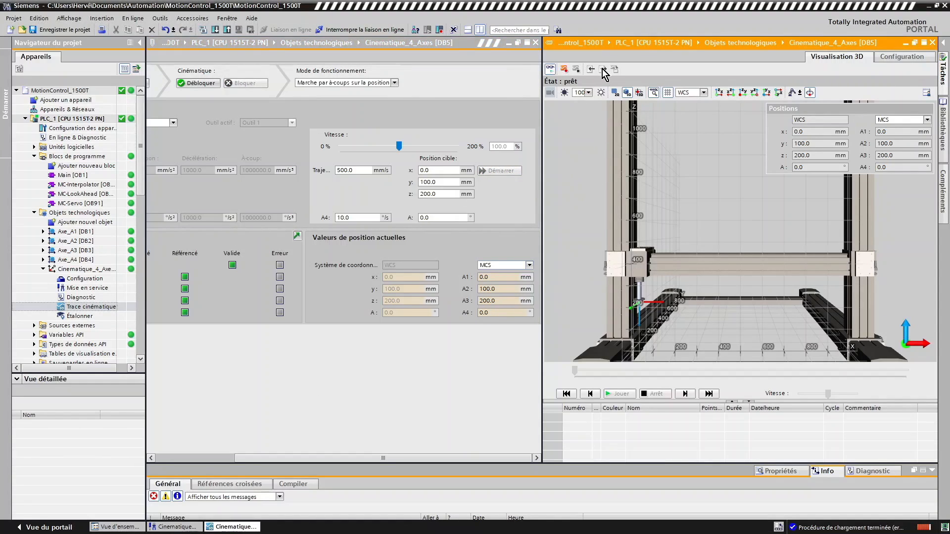
{"action": "left_click", "coordinate": [569, 73]}
Enable the kinematics and start a move to the target position x 1000 mm, y 500 mm, z 800 mm
{"action": "left_click", "coordinate": [350, 344]}
{"action": "left_click", "coordinate": [190, 85]}
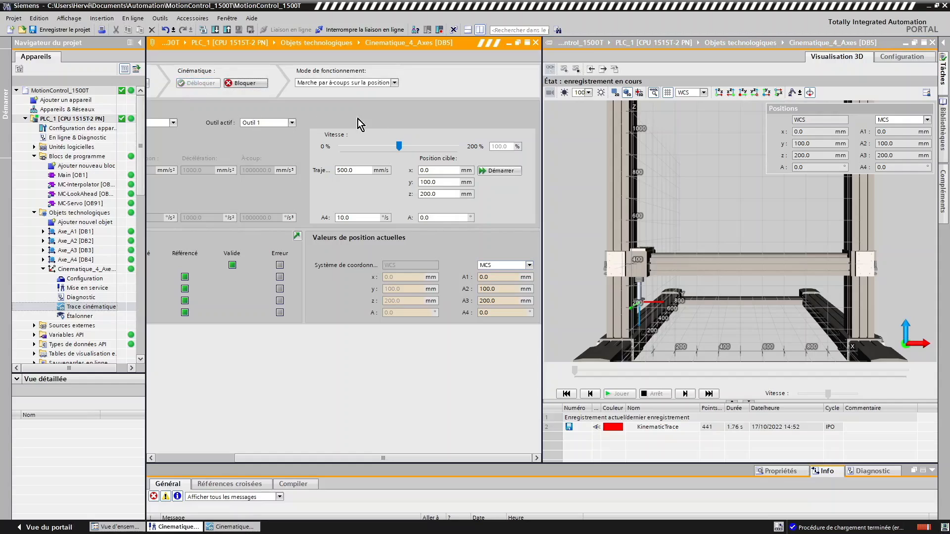
{"action": "left_click", "coordinate": [435, 171]}
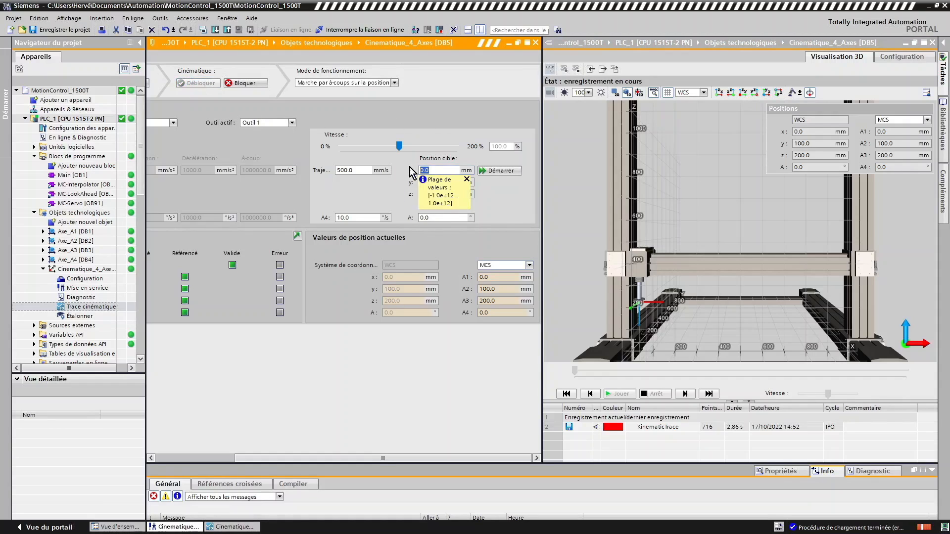
{"action": "type", "text": "100"}
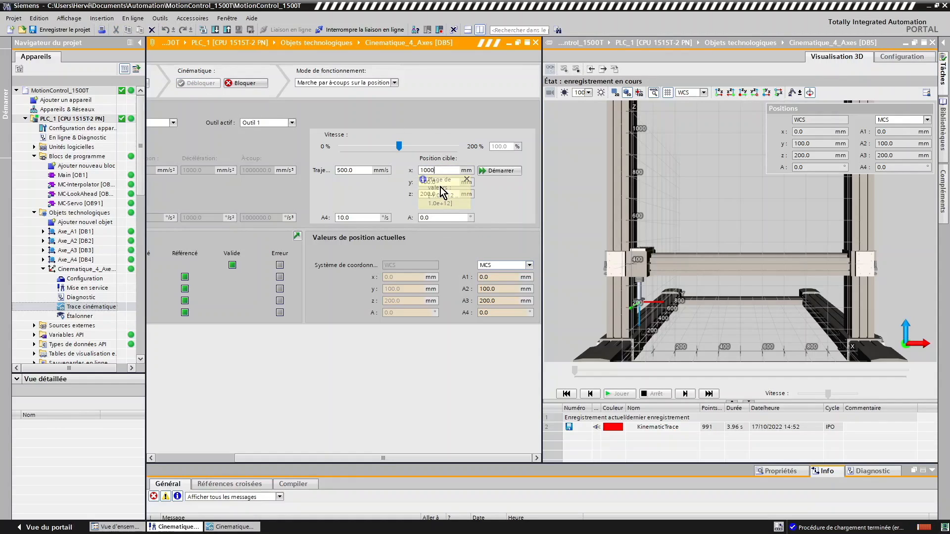
{"action": "type", "text": "0"}
{"action": "key", "text": "Tab"}
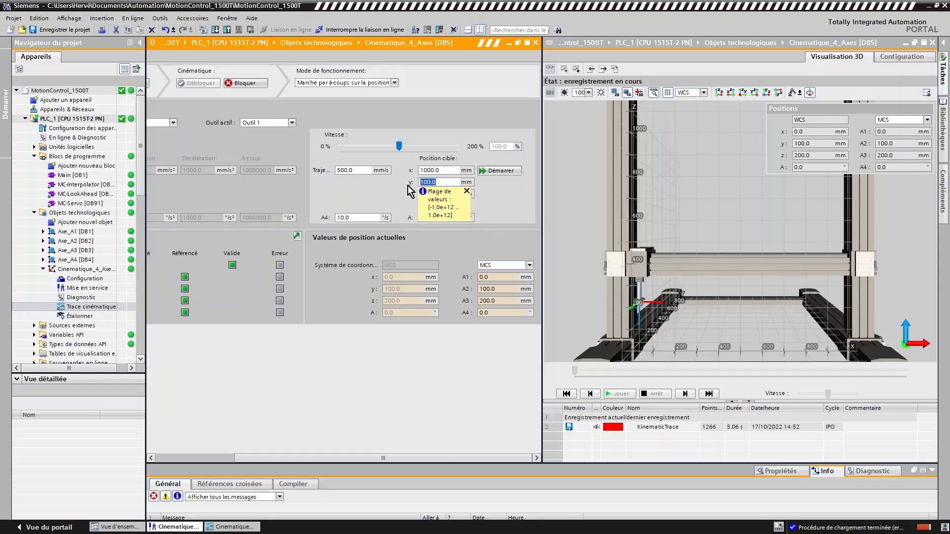
{"action": "type", "text": "500"}
{"action": "left_click", "coordinate": [447, 194]}
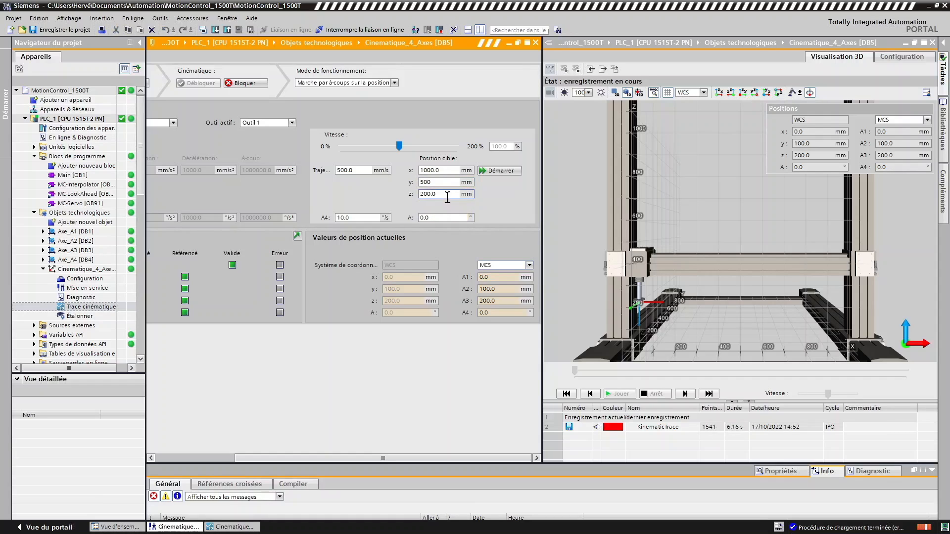
{"action": "type", "text": "800"}
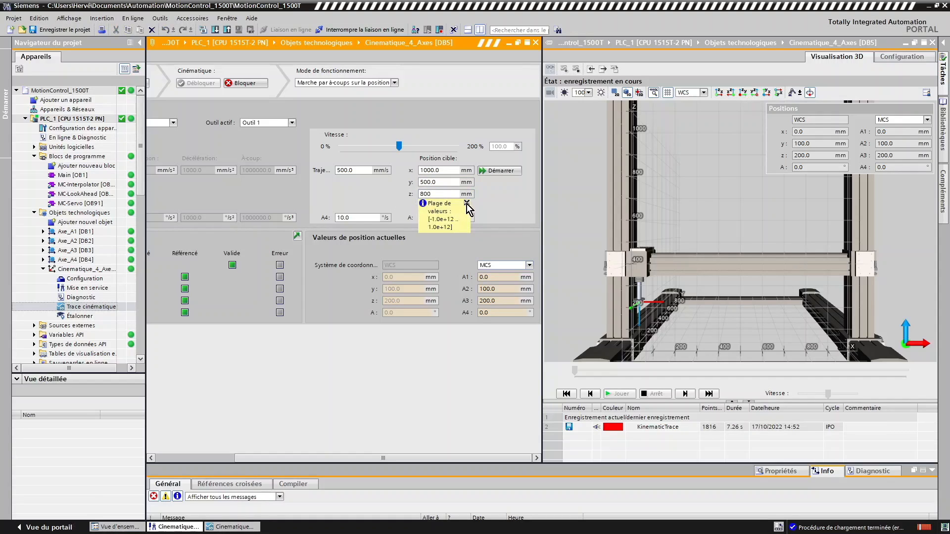
{"action": "left_click", "coordinate": [467, 205]}
{"action": "left_click", "coordinate": [489, 172]}
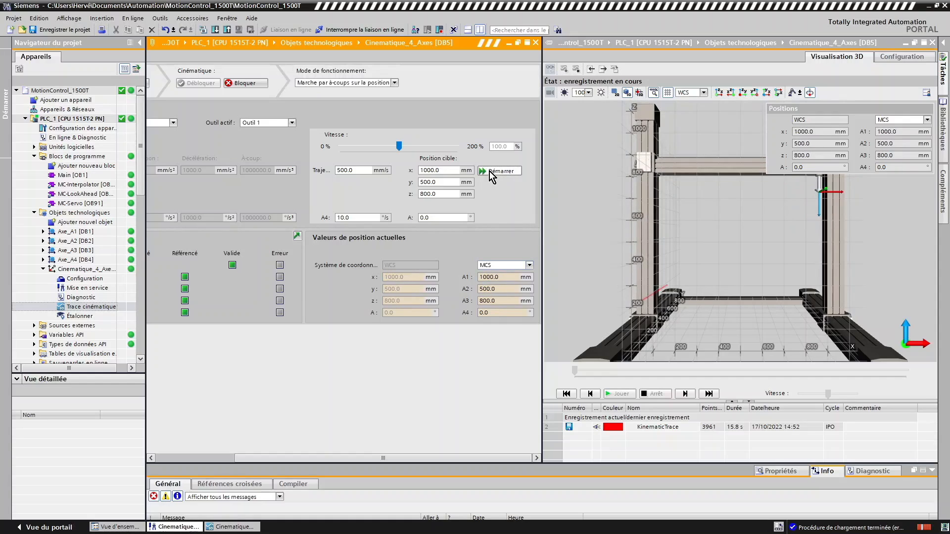
Stop the trace recording, then minimise the commissioning window and widen the kinematics trace view
{"action": "left_click", "coordinate": [581, 155]}
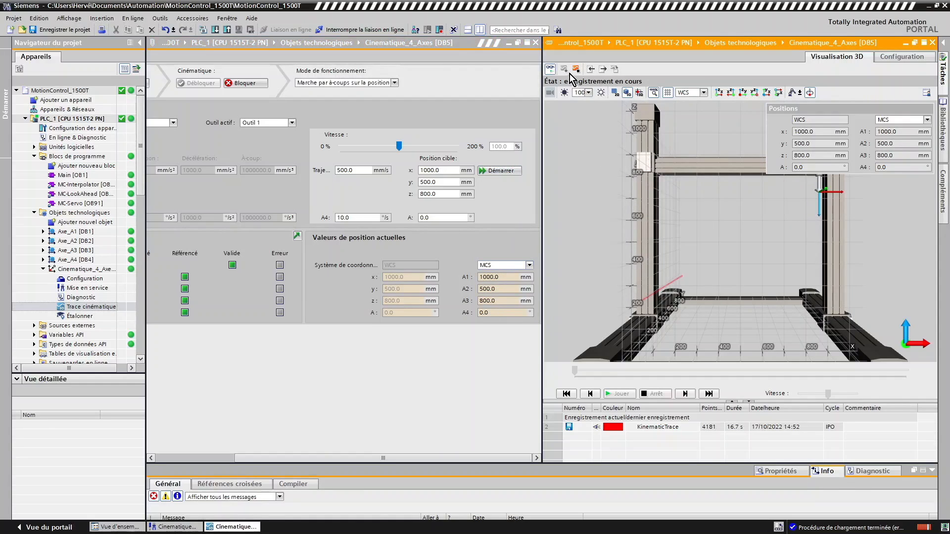
{"action": "left_click", "coordinate": [577, 70]}
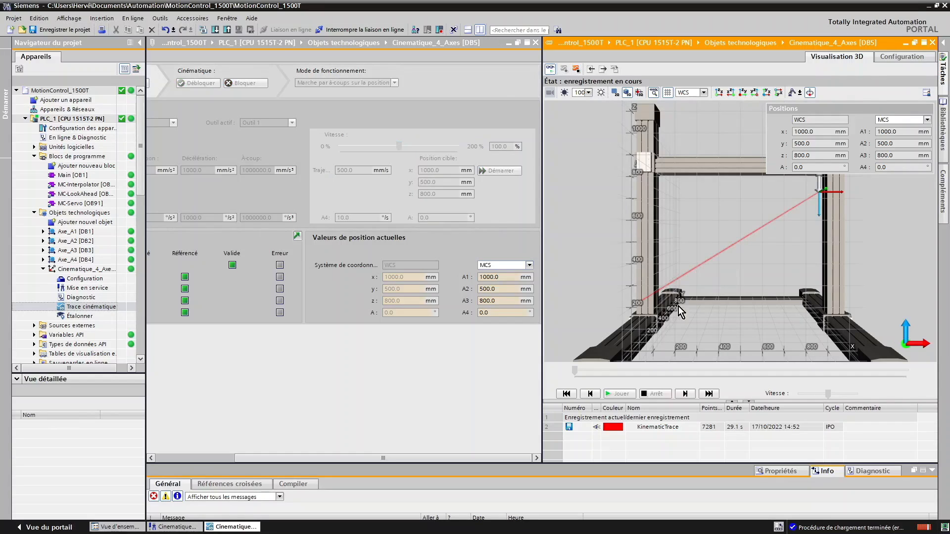
{"action": "left_click", "coordinate": [508, 43]}
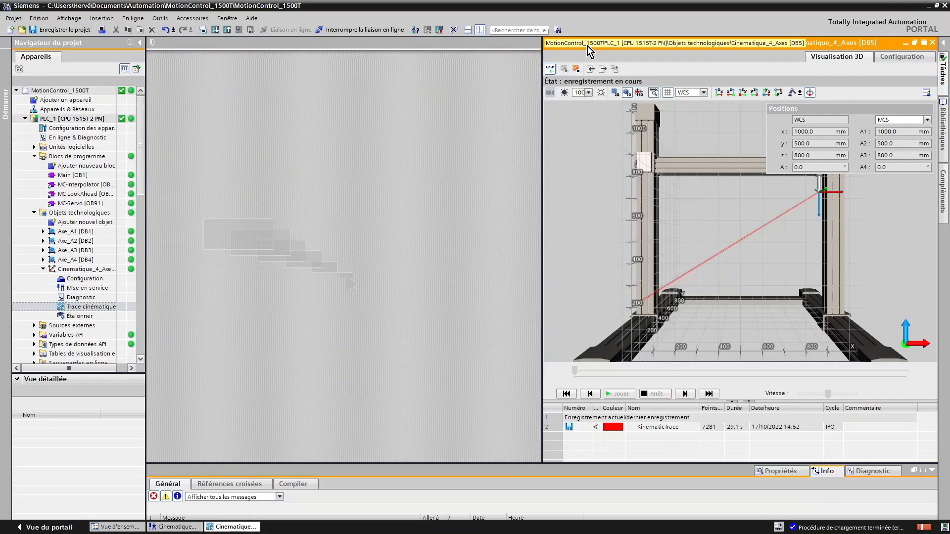
{"action": "left_click_drag", "start_coordinate": [544, 124], "coordinate": [168, 169]}
Play back the KinematicTrace recording and examine the gantry's path in 3D from several angles
{"action": "left_click_drag", "start_coordinate": [585, 255], "coordinate": [577, 336]}
{"action": "mouse_move", "coordinate": [627, 228]}
{"action": "left_mouse_down"}
{"action": "mouse_move", "coordinate": [584, 299]}
{"action": "mouse_move", "coordinate": [622, 201]}
{"action": "mouse_move", "coordinate": [704, 204]}
{"action": "mouse_move", "coordinate": [695, 230]}
{"action": "mouse_move", "coordinate": [647, 177]}
{"action": "mouse_move", "coordinate": [642, 153]}
{"action": "mouse_move", "coordinate": [607, 246]}
{"action": "mouse_move", "coordinate": [638, 229]}
{"action": "mouse_move", "coordinate": [749, 282]}
{"action": "mouse_move", "coordinate": [571, 282]}
{"action": "mouse_move", "coordinate": [648, 296]}
{"action": "mouse_move", "coordinate": [678, 328]}
{"action": "mouse_move", "coordinate": [590, 200]}
{"action": "mouse_move", "coordinate": [540, 201]}
{"action": "mouse_move", "coordinate": [556, 231]}
{"action": "mouse_move", "coordinate": [555, 260]}
{"action": "mouse_move", "coordinate": [541, 239]}
{"action": "left_mouse_up"}
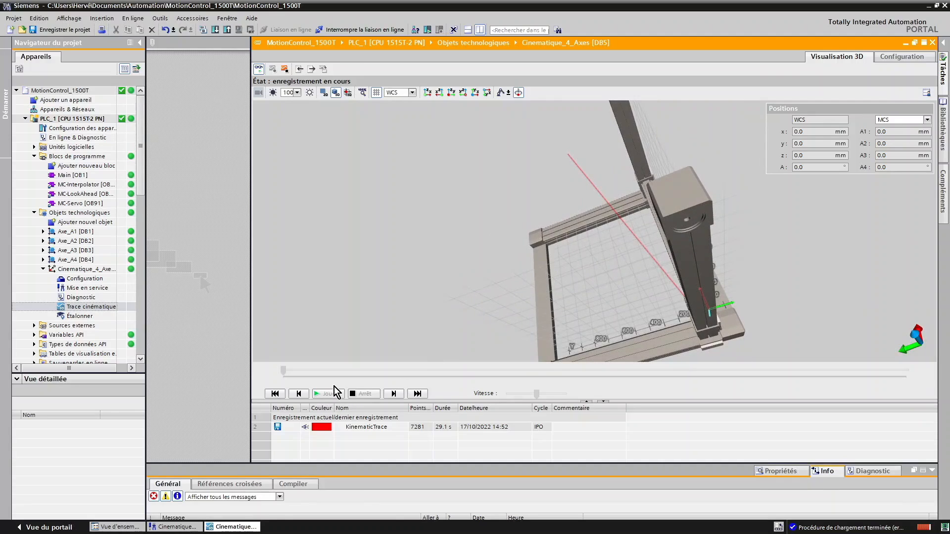
{"action": "left_click", "coordinate": [286, 427]}
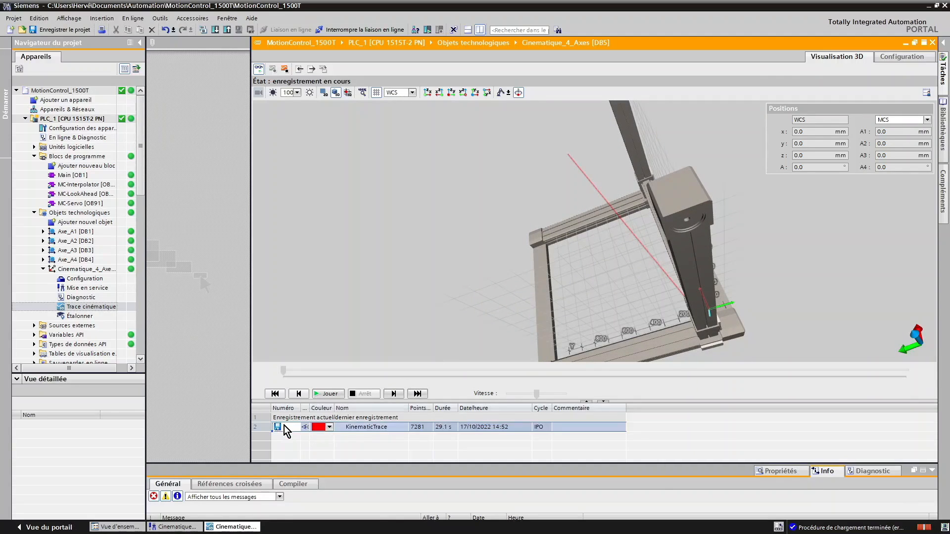
{"action": "left_click", "coordinate": [329, 394]}
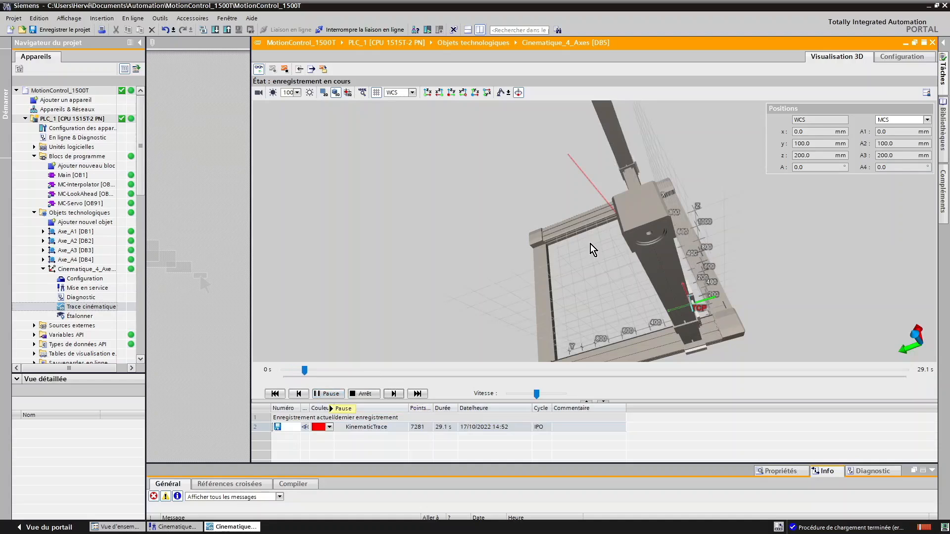
{"action": "left_click_drag", "start_coordinate": [640, 278], "coordinate": [700, 195]}
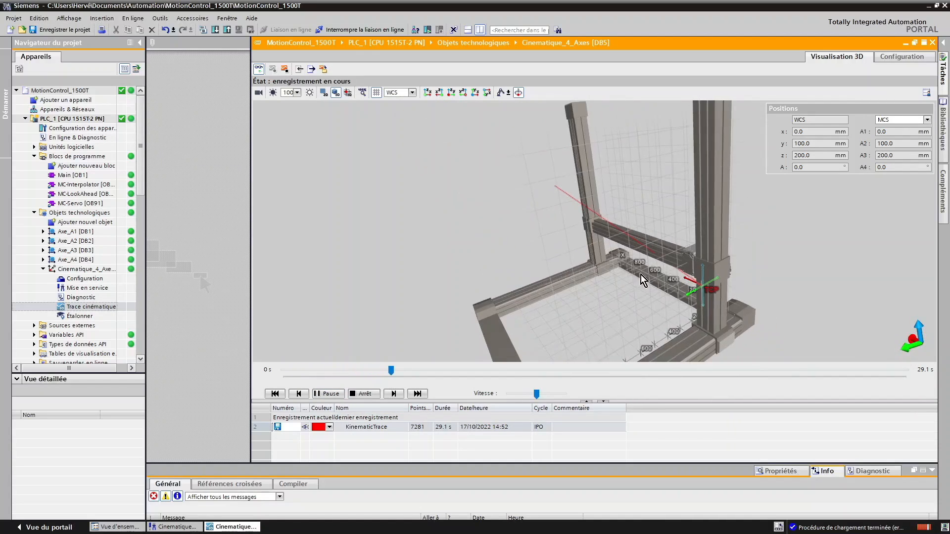
{"action": "left_click_drag", "start_coordinate": [640, 274], "coordinate": [703, 304]}
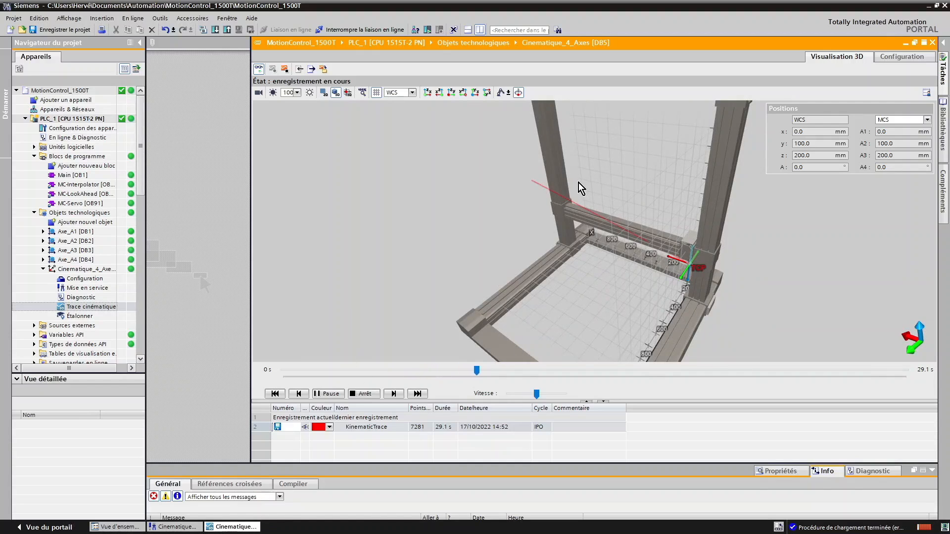
{"action": "left_click_drag", "start_coordinate": [702, 295], "coordinate": [465, 241]}
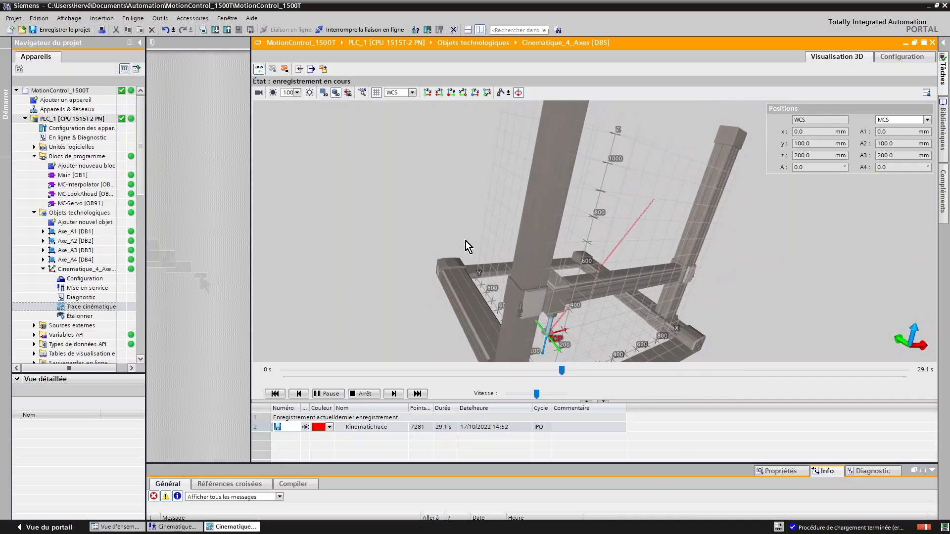
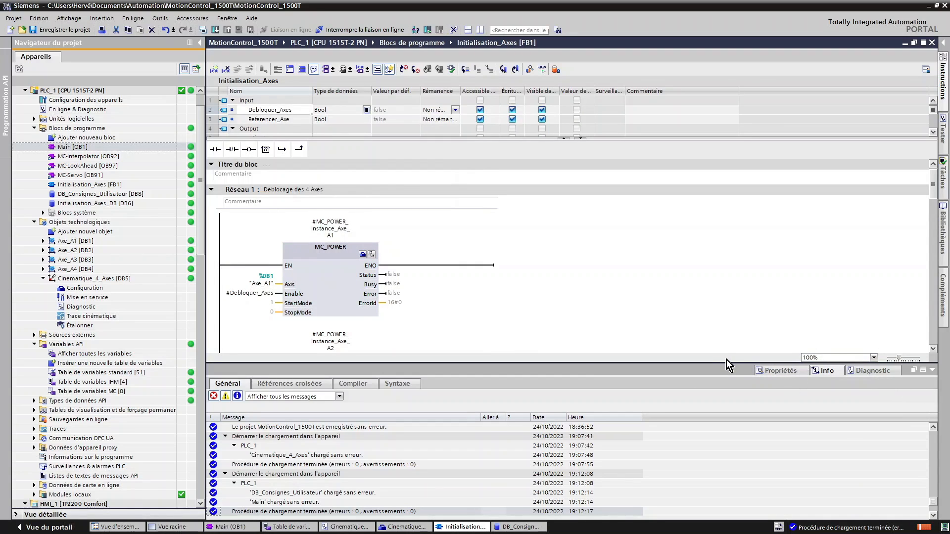
Enlarge the program area and examine the MC_POWER blocks that enable the four axes in network 1 of Initialisation_Axes
{"action": "left_click_drag", "start_coordinate": [726, 366], "coordinate": [725, 498]}
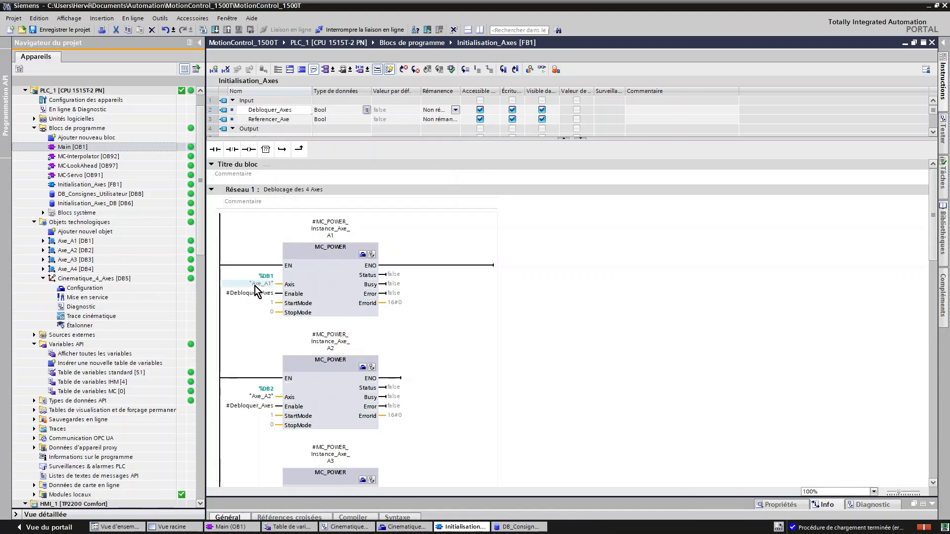
{"action": "left_click", "coordinate": [328, 286]}
{"action": "left_click", "coordinate": [341, 286]}
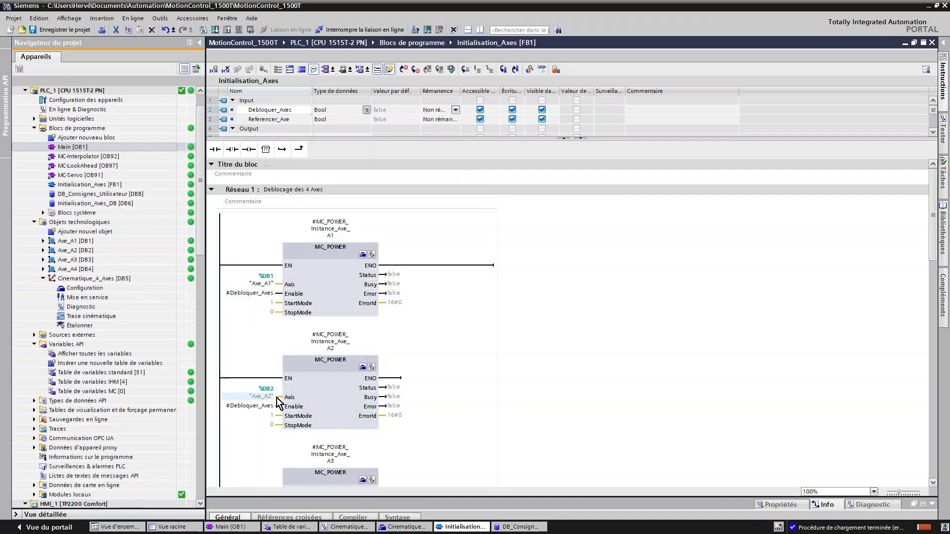
{"action": "left_click", "coordinate": [326, 399]}
{"action": "scroll", "coordinate": [327, 399], "scroll_direction": "down", "scroll_amount": 5}
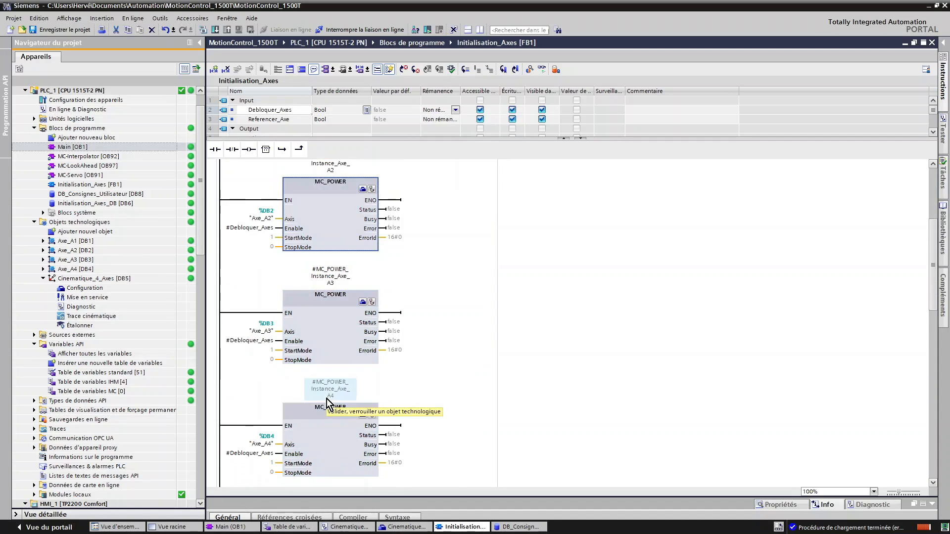
{"action": "scroll", "coordinate": [326, 399], "scroll_direction": "down", "scroll_amount": 3}
Examine the axis, execute and position inputs of the four MC_HOME blocks in network 2 of Initialisation_Axes
{"action": "scroll", "coordinate": [326, 399], "scroll_direction": "down", "scroll_amount": 5}
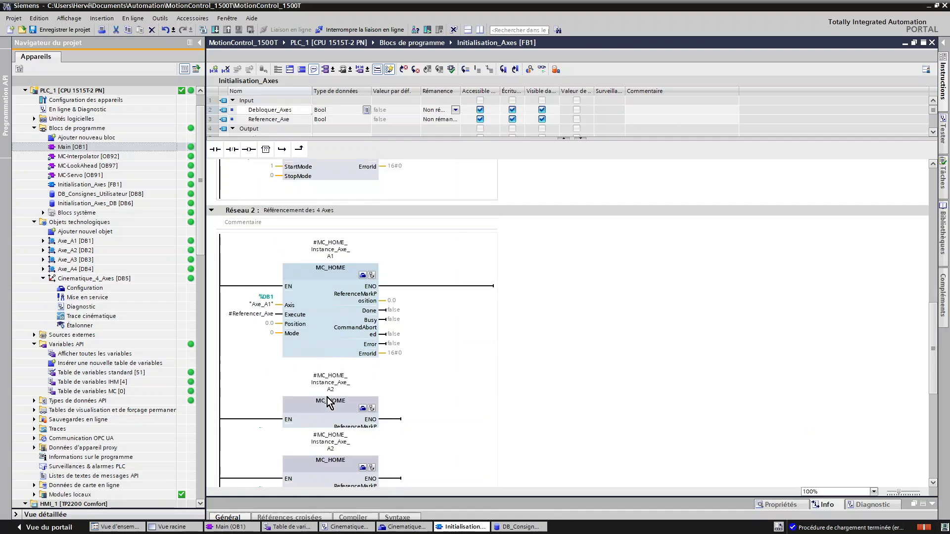
{"action": "double_click", "coordinate": [266, 323]}
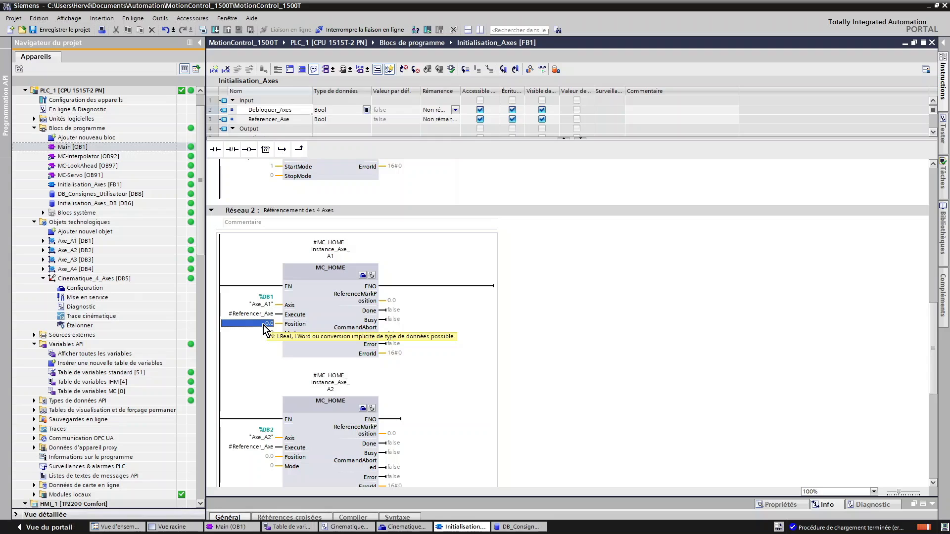
{"action": "double_click", "coordinate": [262, 305]}
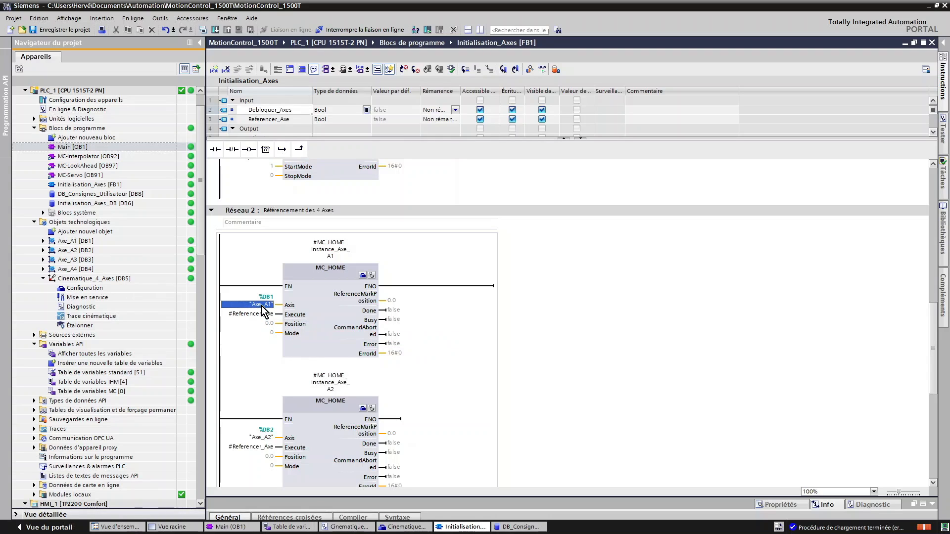
{"action": "double_click", "coordinate": [254, 314]}
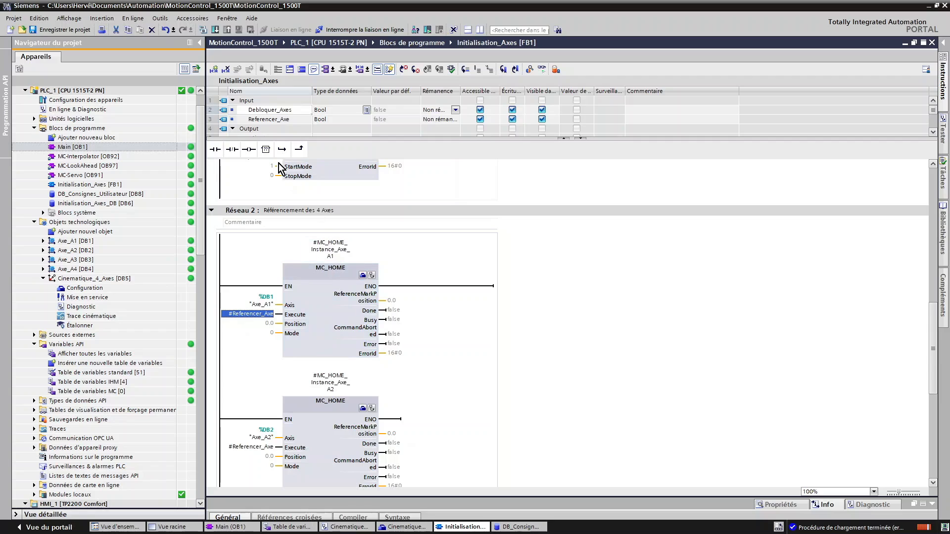
{"action": "left_click", "coordinate": [313, 346]}
{"action": "scroll", "coordinate": [314, 346], "scroll_direction": "down", "scroll_amount": 2}
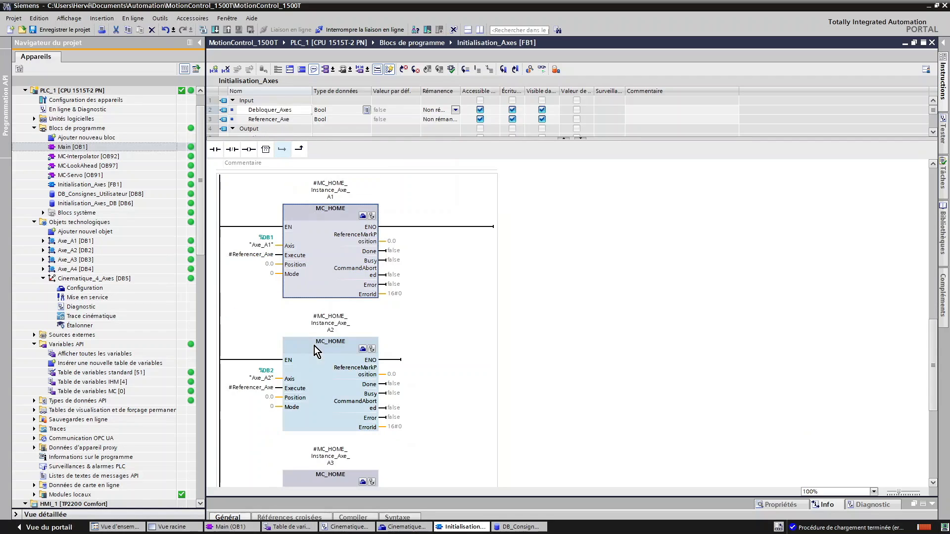
{"action": "left_click", "coordinate": [270, 387]}
{"action": "scroll", "coordinate": [277, 386], "scroll_direction": "down", "scroll_amount": 8}
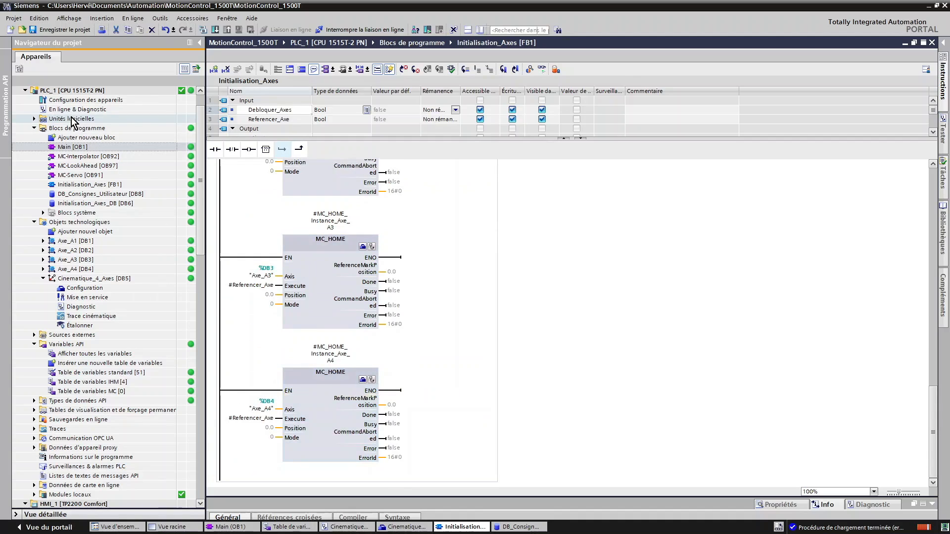
Open Main [OB1], expand network 2 and examine the MC_MOVELINEARABSOLUTE block with Cinematique_4_Axes as its axes group
{"action": "double_click", "coordinate": [87, 147]}
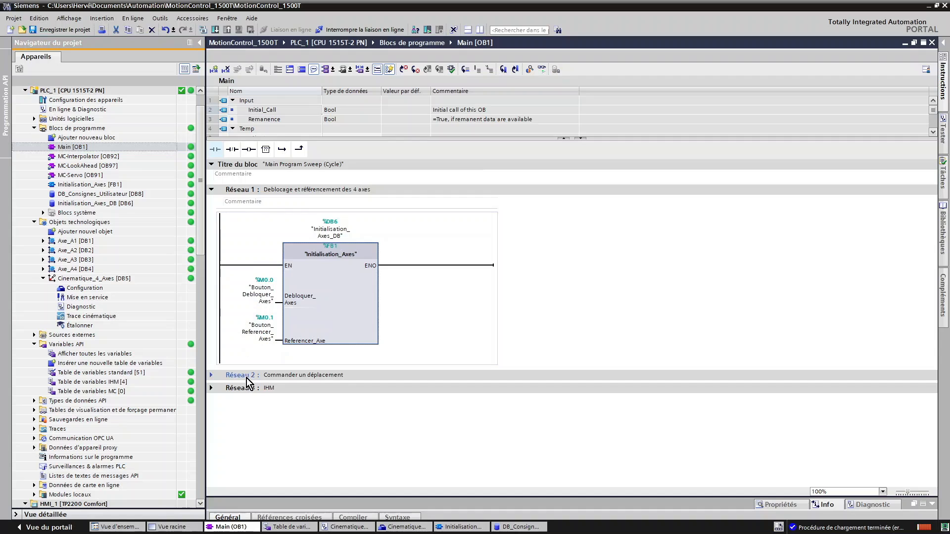
{"action": "left_click", "coordinate": [213, 373]}
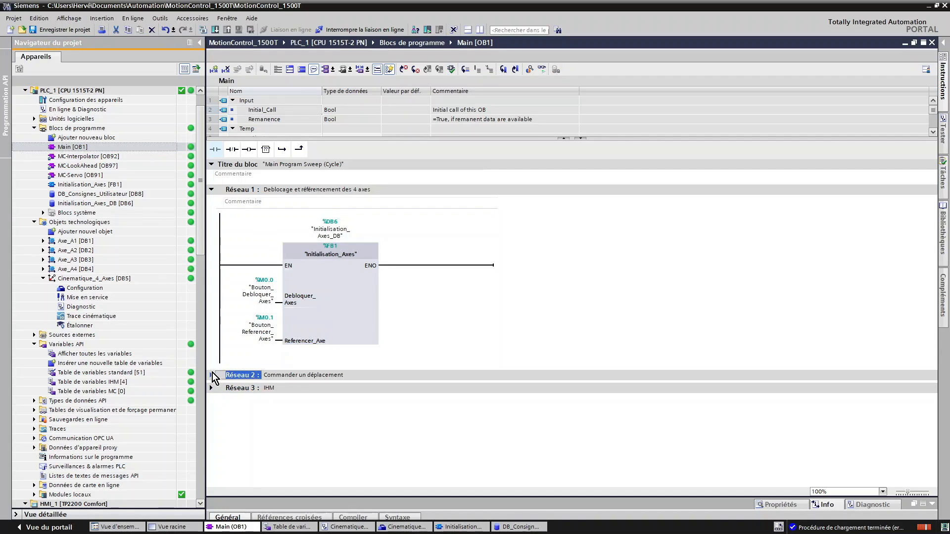
{"action": "left_click", "coordinate": [211, 375]}
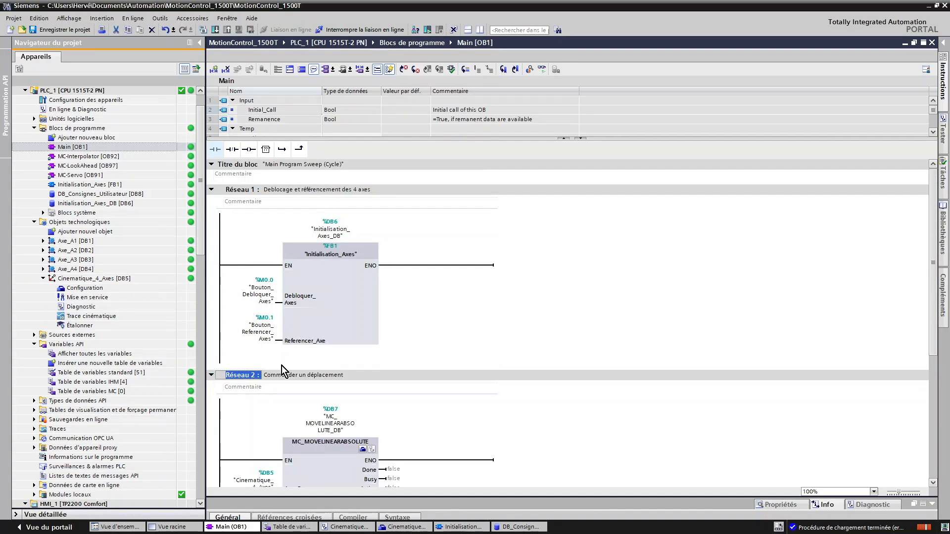
{"action": "scroll", "coordinate": [315, 368], "scroll_direction": "down", "scroll_amount": 3}
{"action": "scroll", "coordinate": [316, 368], "scroll_direction": "down", "scroll_amount": 3}
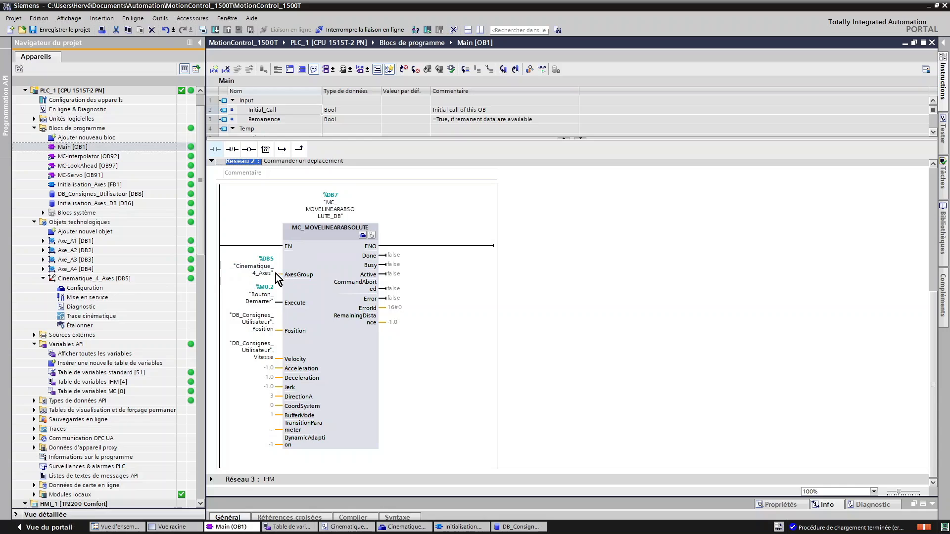
{"action": "left_click", "coordinate": [84, 280]}
{"action": "mouse_move", "coordinate": [83, 283]}
{"action": "left_mouse_down"}
{"action": "mouse_move", "coordinate": [201, 268]}
{"action": "mouse_move", "coordinate": [265, 275]}
{"action": "mouse_move", "coordinate": [102, 281]}
{"action": "left_mouse_up"}
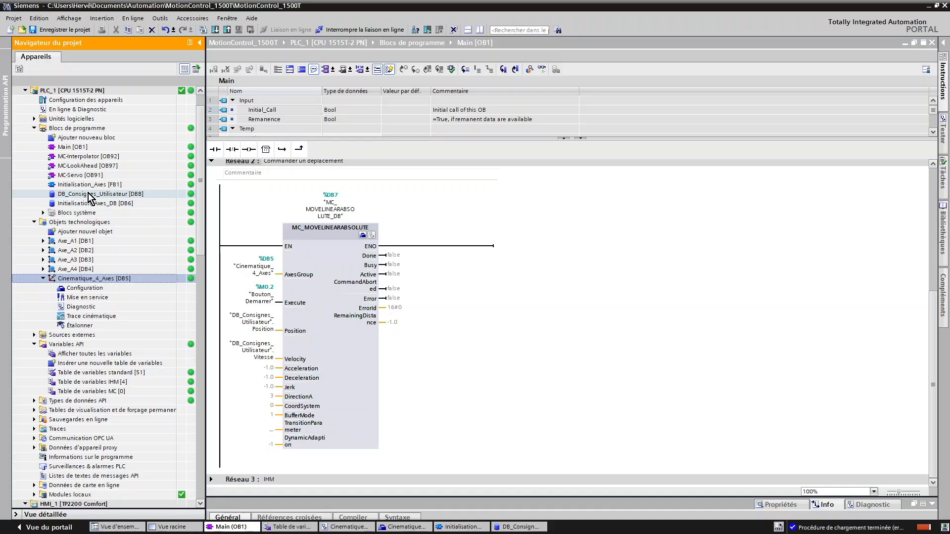
Open DB_Consignes_Utilisateur [DB8] and examine the Position array and the Vitesse setpoint used by the motion block
{"action": "double_click", "coordinate": [104, 196]}
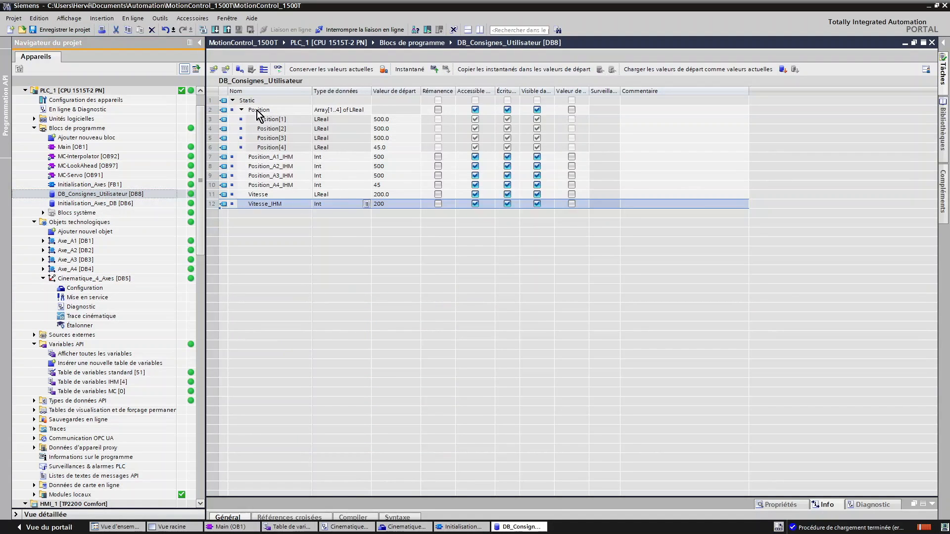
{"action": "left_click", "coordinate": [265, 111]}
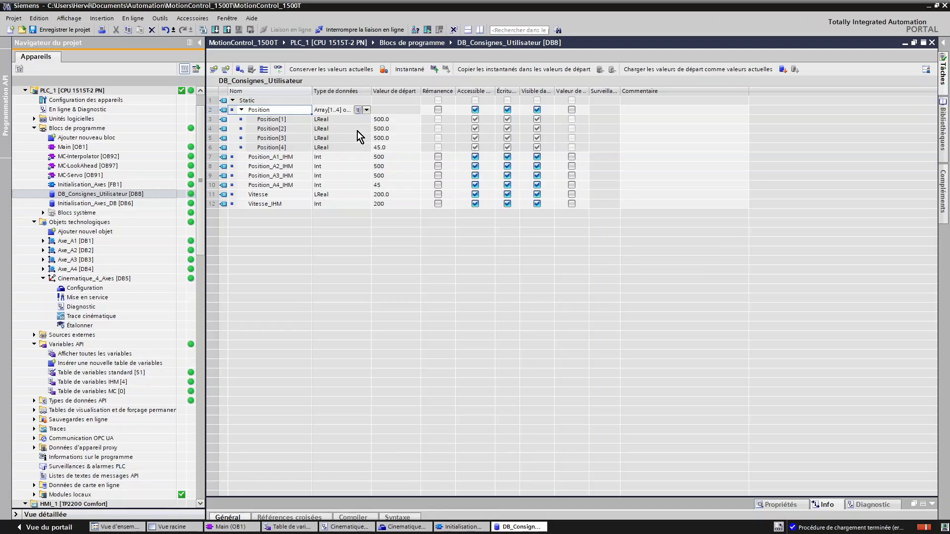
{"action": "left_click", "coordinate": [303, 150]}
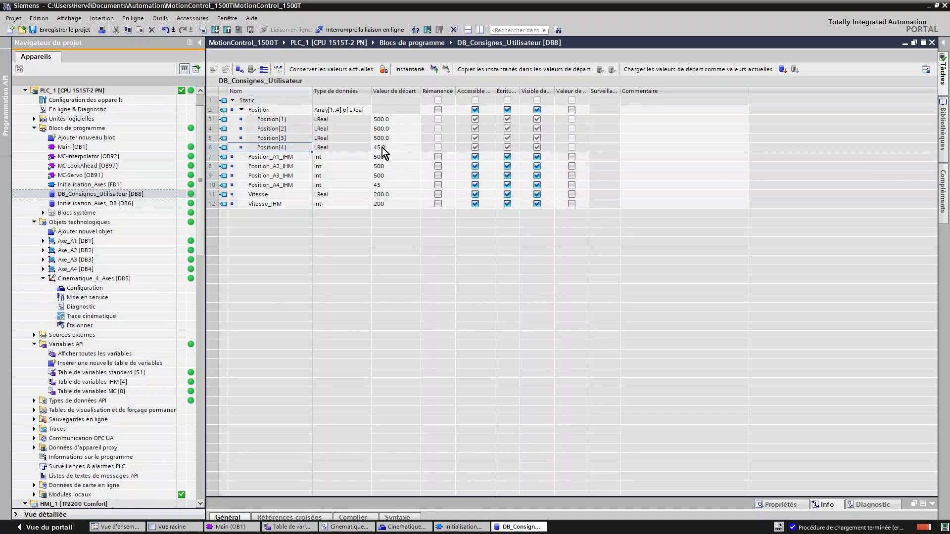
{"action": "left_click", "coordinate": [265, 197]}
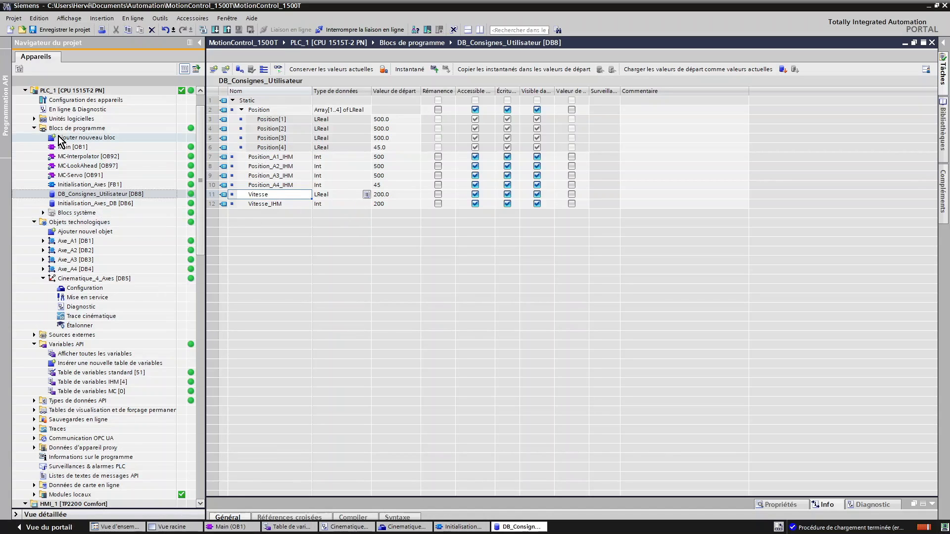
Return to Main [OB1] and, from the MC_MOVELINEARABSOLUTE block, open the Cinematique_4_Axes configuration to examine its default dynamics and limits
{"action": "double_click", "coordinate": [68, 147]}
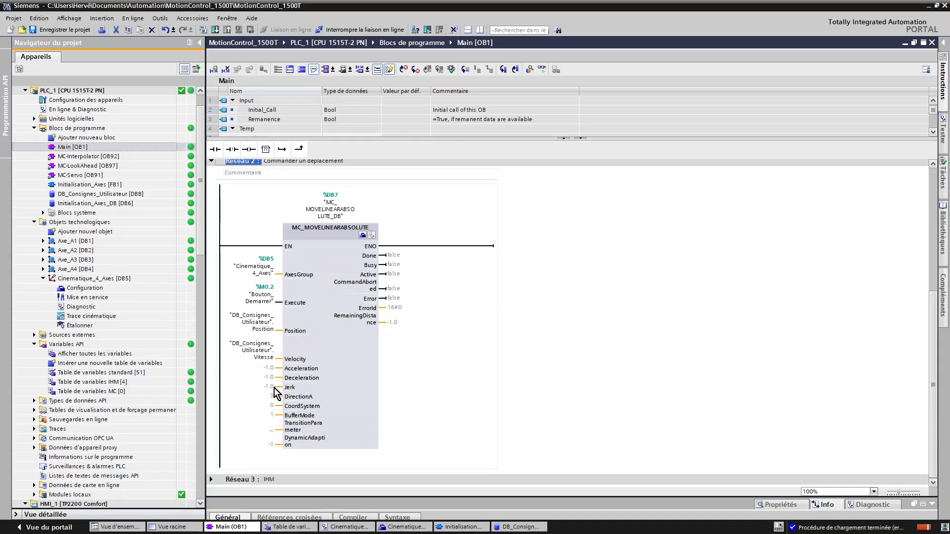
{"action": "left_click", "coordinate": [328, 340]}
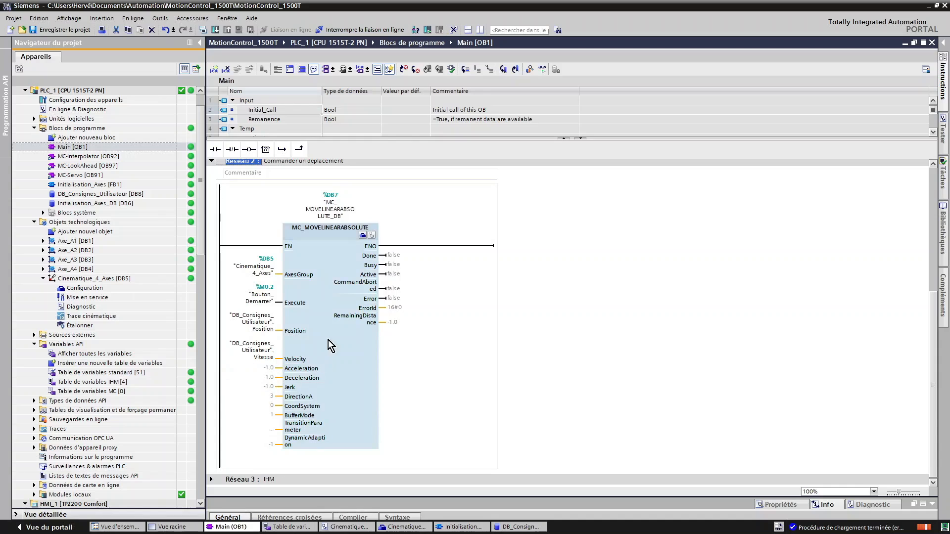
{"action": "left_click", "coordinate": [362, 235]}
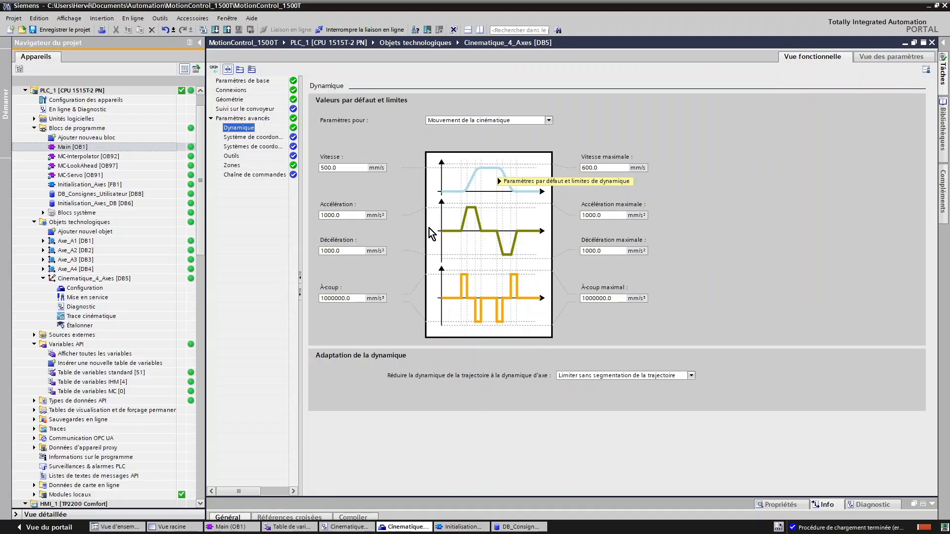
{"action": "mouse_move", "coordinate": [450, 242]}
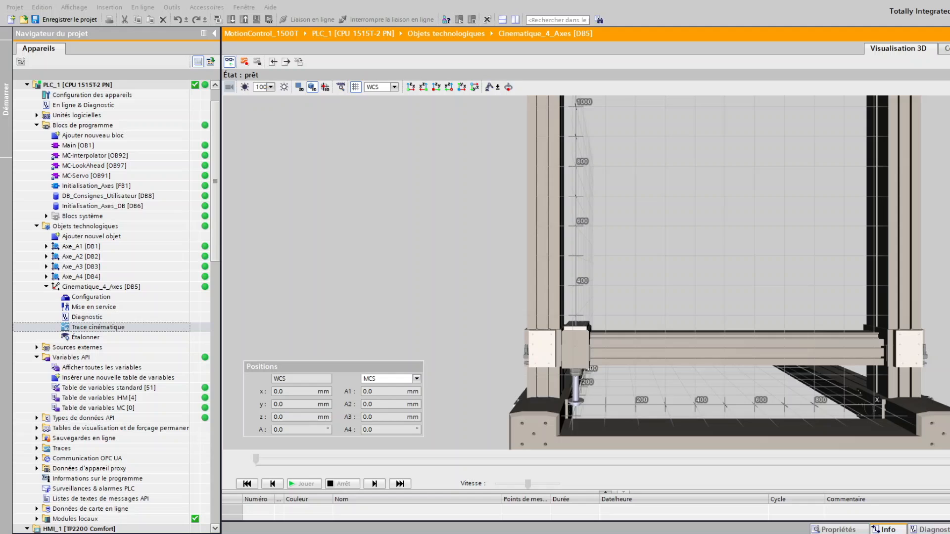
Switch to the SIMATIC WinCC Runtime Advanced panel, set the X target position to 321 and enable the axes
{"action": "left_click_drag", "start_coordinate": [0, 95], "coordinate": [239, 72]}
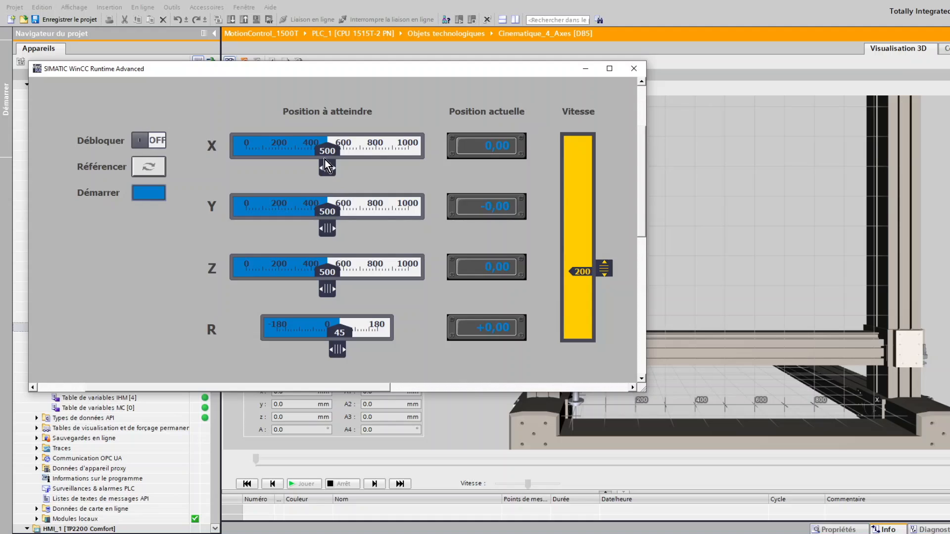
{"action": "left_click_drag", "start_coordinate": [330, 168], "coordinate": [307, 168]}
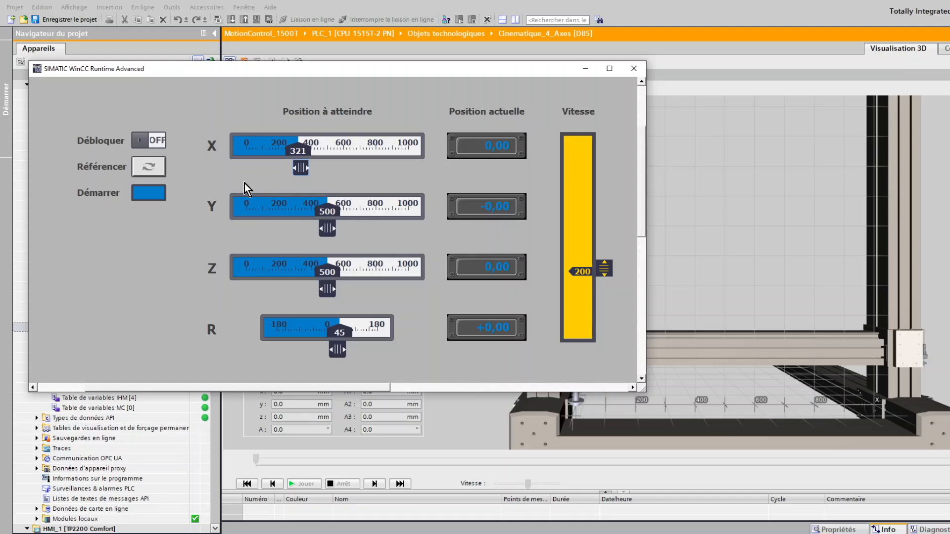
{"action": "left_click", "coordinate": [144, 141]}
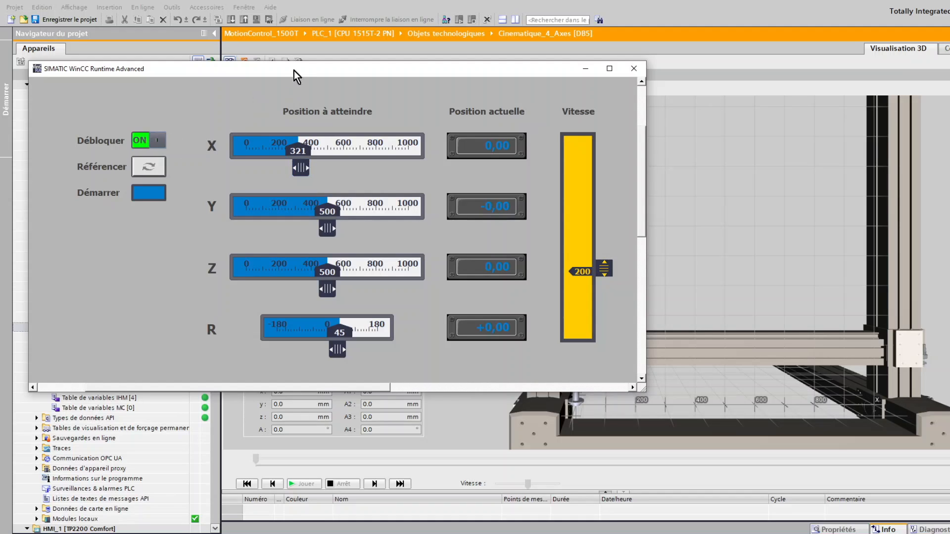
Reference the axes from the operator panel and start the move to the set target position, keeping the gantry in view
{"action": "left_click_drag", "start_coordinate": [296, 73], "coordinate": [259, 28]}
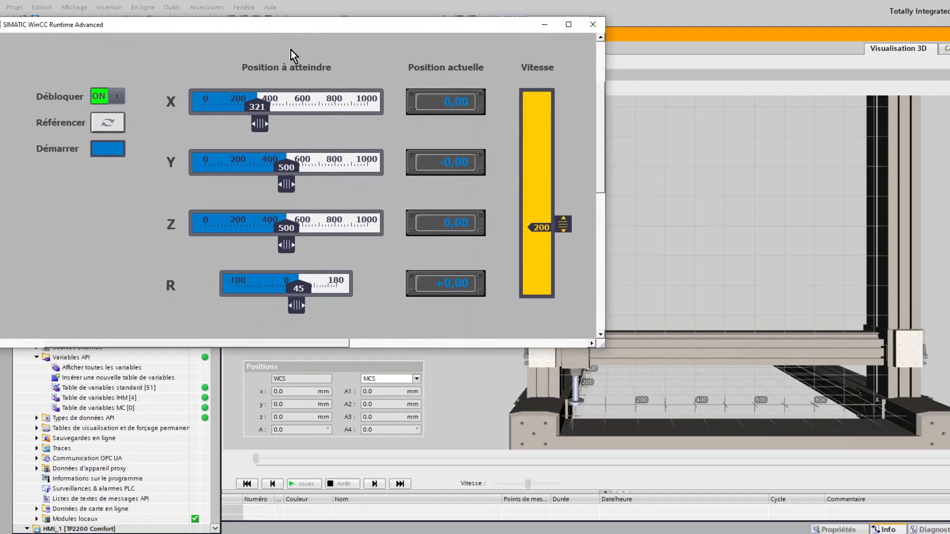
{"action": "left_click", "coordinate": [832, 390]}
{"action": "left_click_drag", "start_coordinate": [832, 390], "coordinate": [918, 316]}
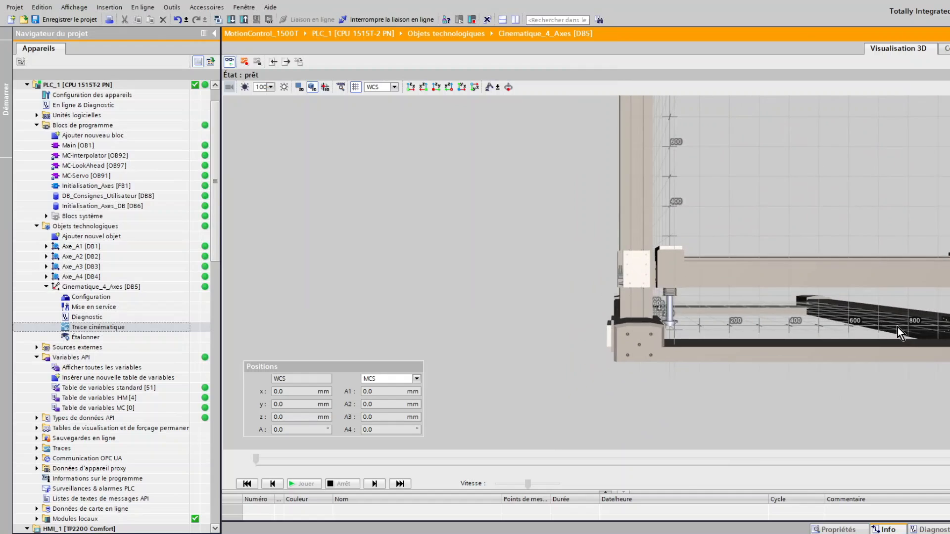
{"action": "left_click_drag", "start_coordinate": [709, 349], "coordinate": [664, 317]}
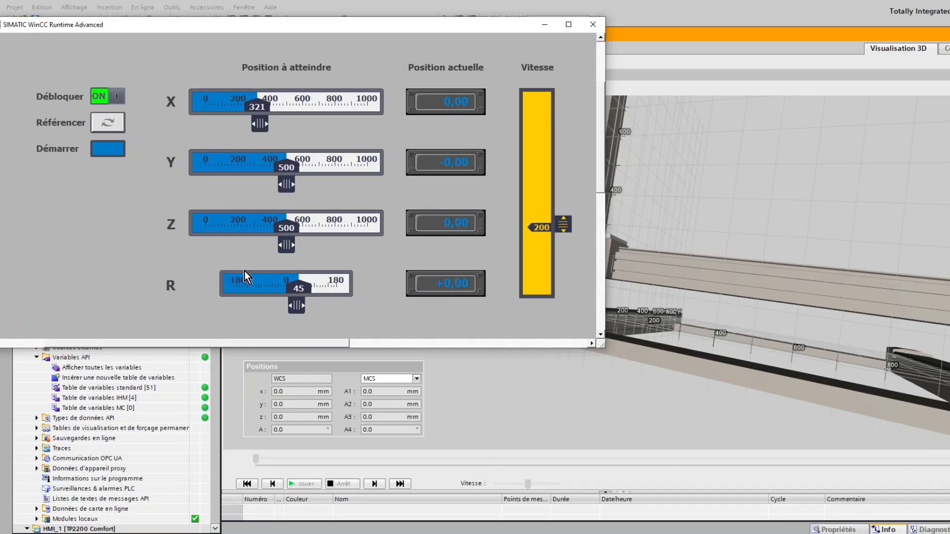
{"action": "left_click", "coordinate": [111, 121]}
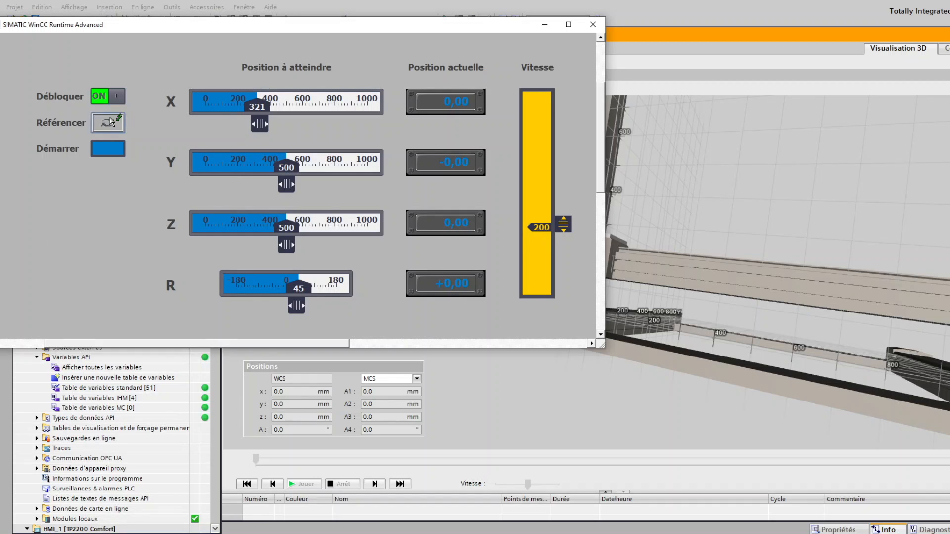
{"action": "left_click", "coordinate": [111, 122]}
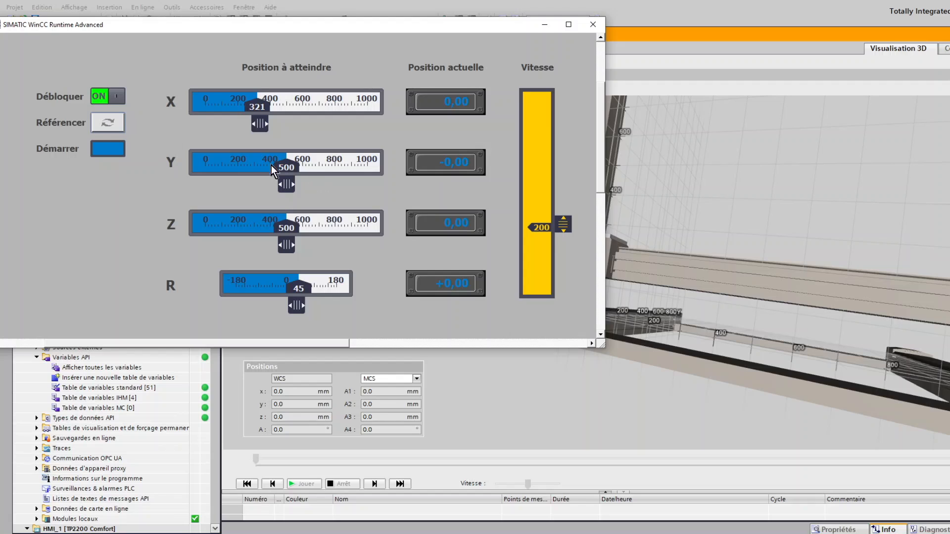
{"action": "left_click", "coordinate": [102, 148]}
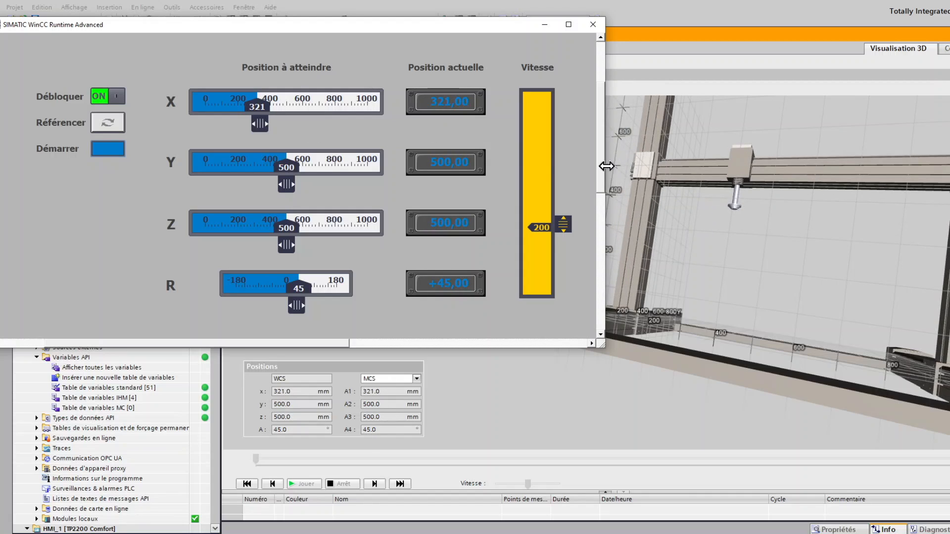
Reduce the movement speed on the operator panel to 21
{"action": "left_click", "coordinate": [726, 242]}
{"action": "left_click_drag", "start_coordinate": [716, 241], "coordinate": [707, 296]}
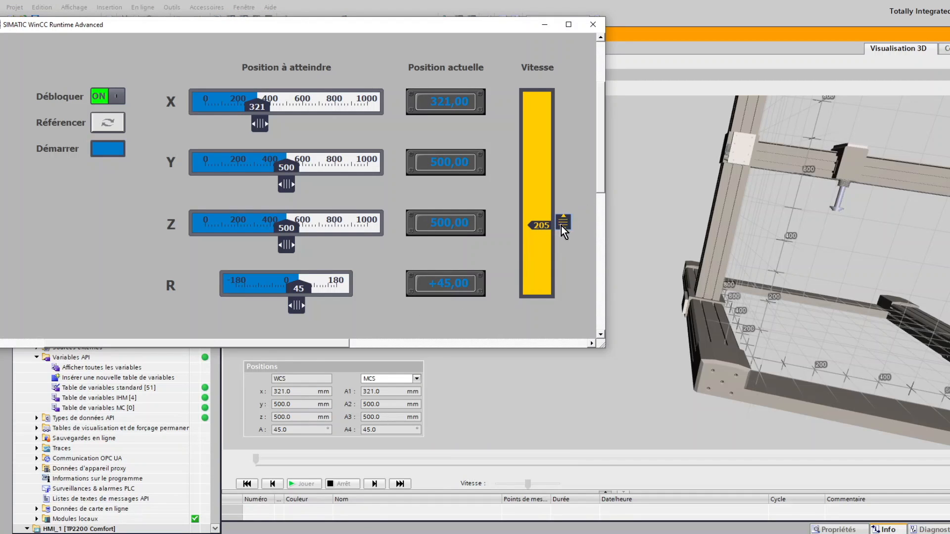
{"action": "left_click_drag", "start_coordinate": [561, 226], "coordinate": [563, 251]}
{"action": "left_click_drag", "start_coordinate": [552, 283], "coordinate": [549, 293]}
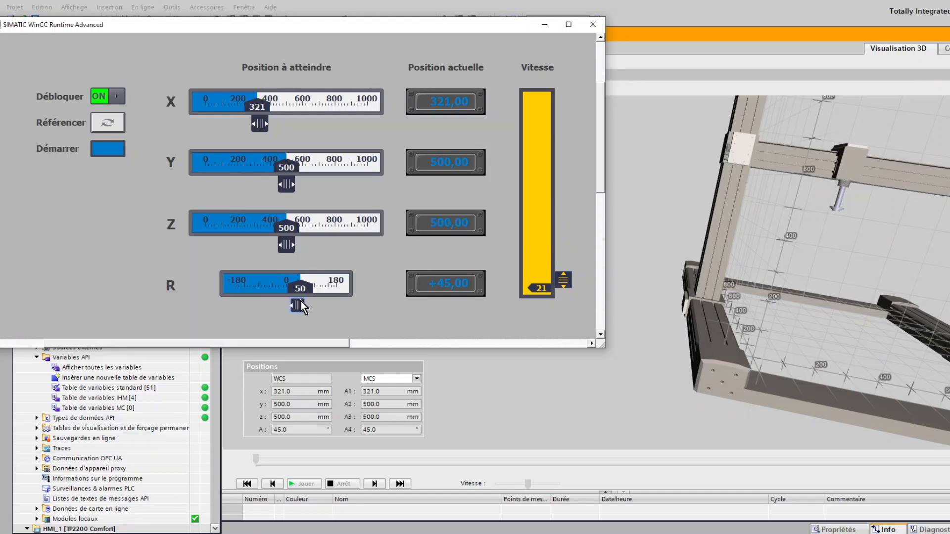
Set the target positions to R -180, Z 993, Y 124 and X 911, and start the move
{"action": "left_click_drag", "start_coordinate": [301, 301], "coordinate": [236, 290]}
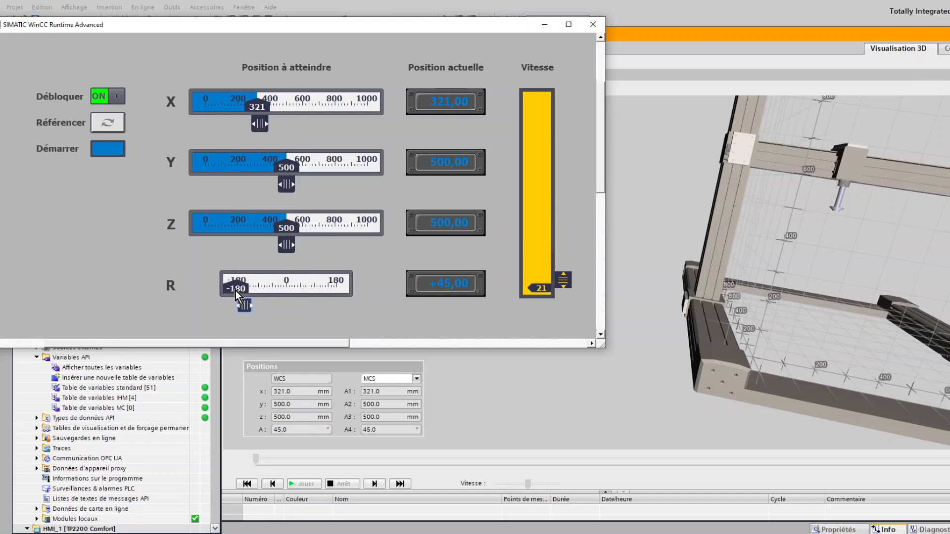
{"action": "left_click_drag", "start_coordinate": [289, 238], "coordinate": [310, 243]}
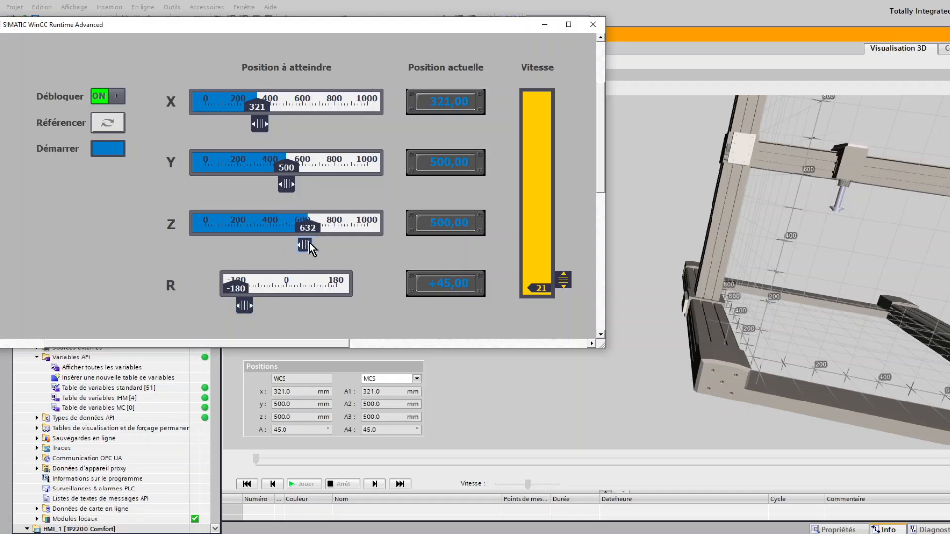
{"action": "left_click_drag", "start_coordinate": [366, 248], "coordinate": [375, 246]}
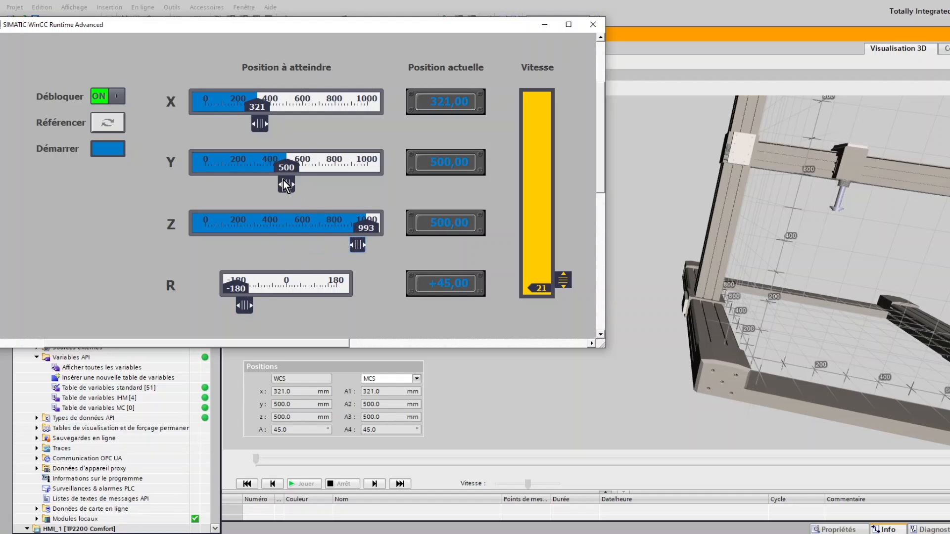
{"action": "left_click_drag", "start_coordinate": [284, 184], "coordinate": [229, 183]}
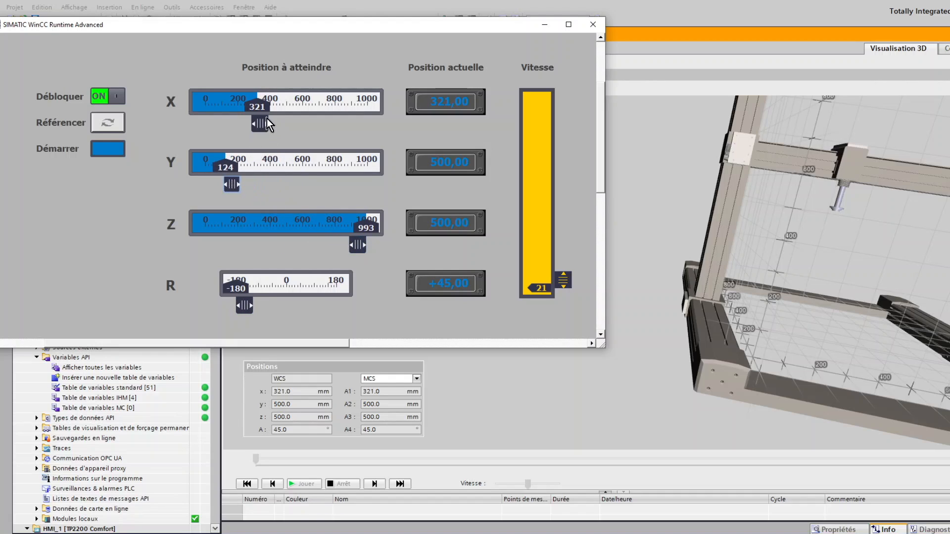
{"action": "left_click_drag", "start_coordinate": [266, 118], "coordinate": [286, 118]}
{"action": "left_click_drag", "start_coordinate": [346, 125], "coordinate": [355, 127]}
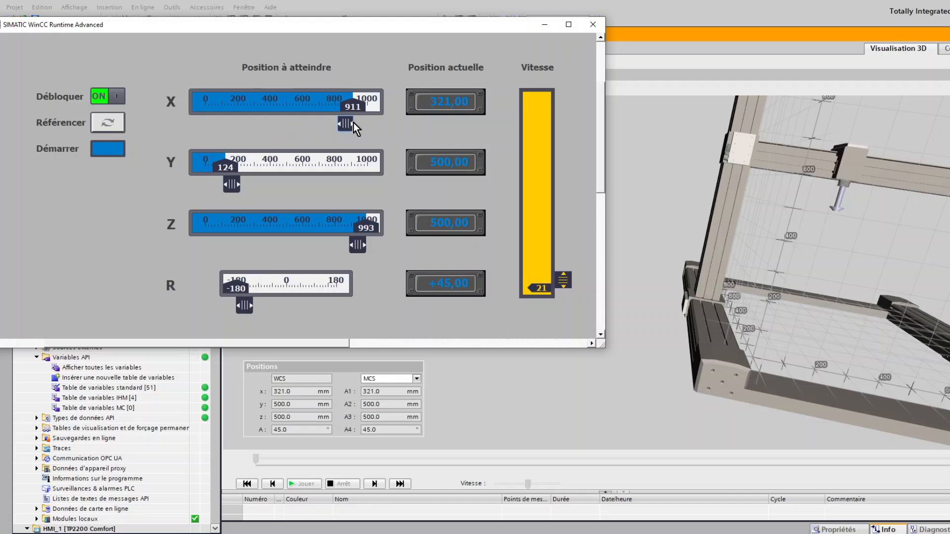
{"action": "left_click", "coordinate": [108, 150]}
Switch to the TIA Portal 3D trace, display the tool's coordinate axes and follow the moving gantry from several angles
{"action": "left_click", "coordinate": [722, 63]}
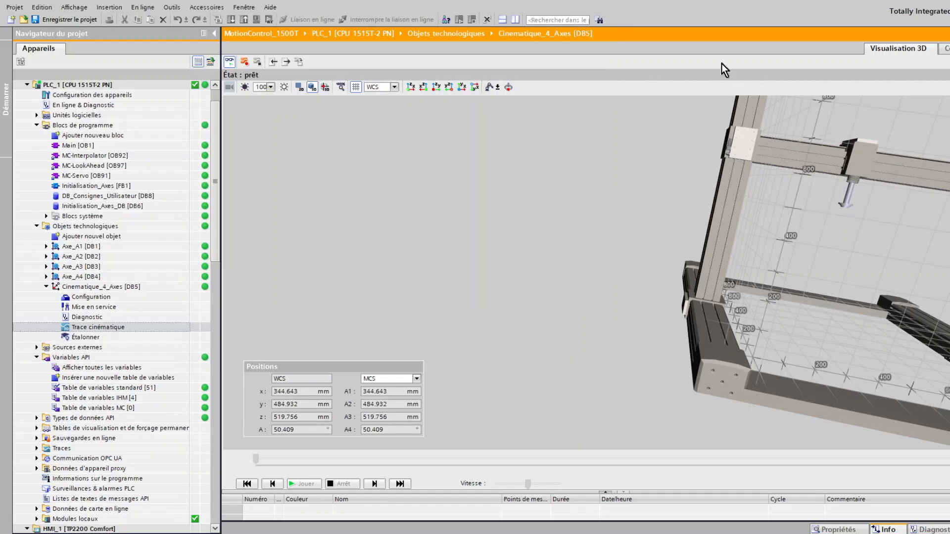
{"action": "left_click", "coordinate": [508, 88]}
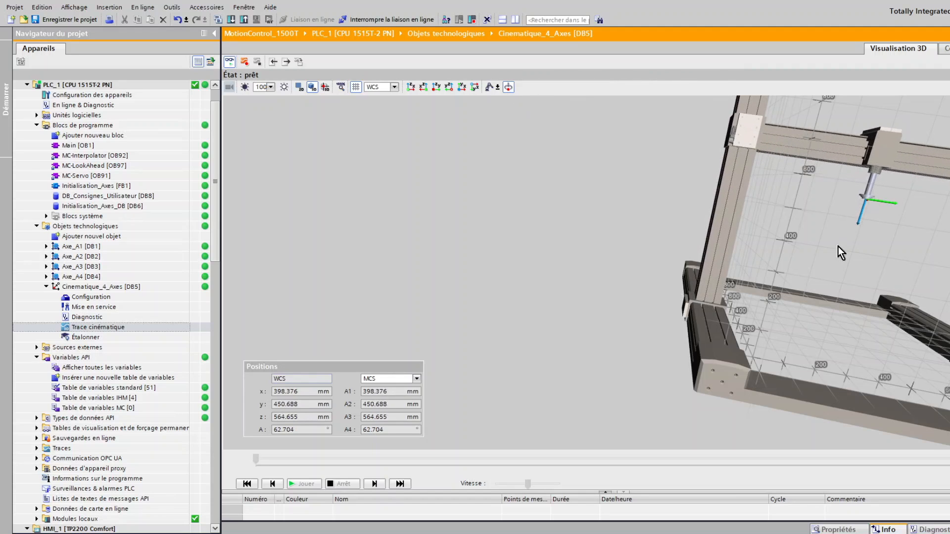
{"action": "left_click_drag", "start_coordinate": [838, 246], "coordinate": [660, 265]}
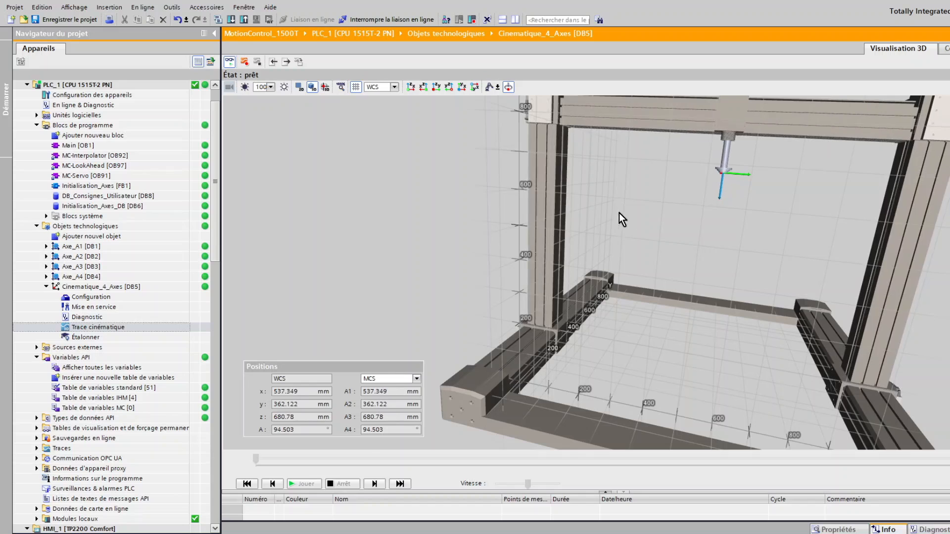
{"action": "left_click_drag", "start_coordinate": [619, 212], "coordinate": [574, 275]}
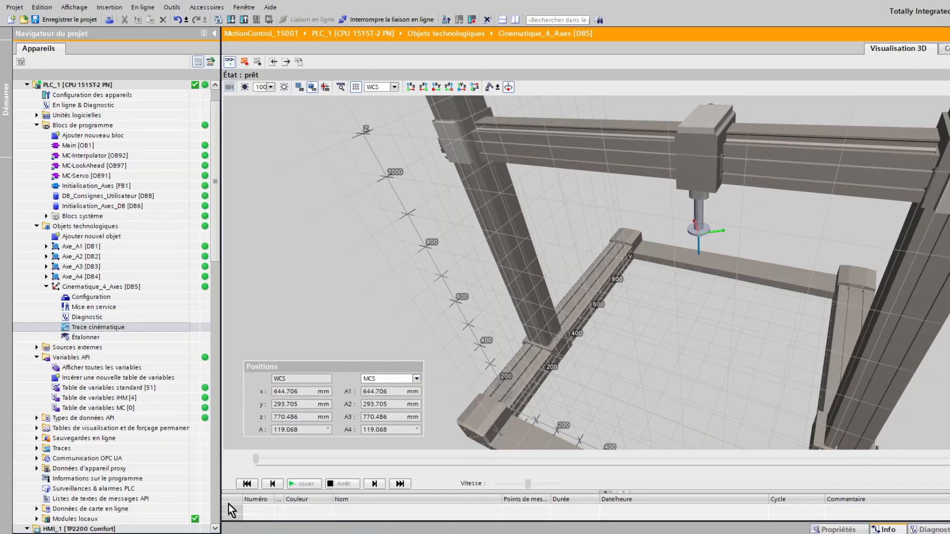
Switch back to the WinCC Runtime panel, set the speed to 600 and the targets to X 232, Z 229 and R 105, and start the move
{"action": "key", "text": "alt+Tab"}
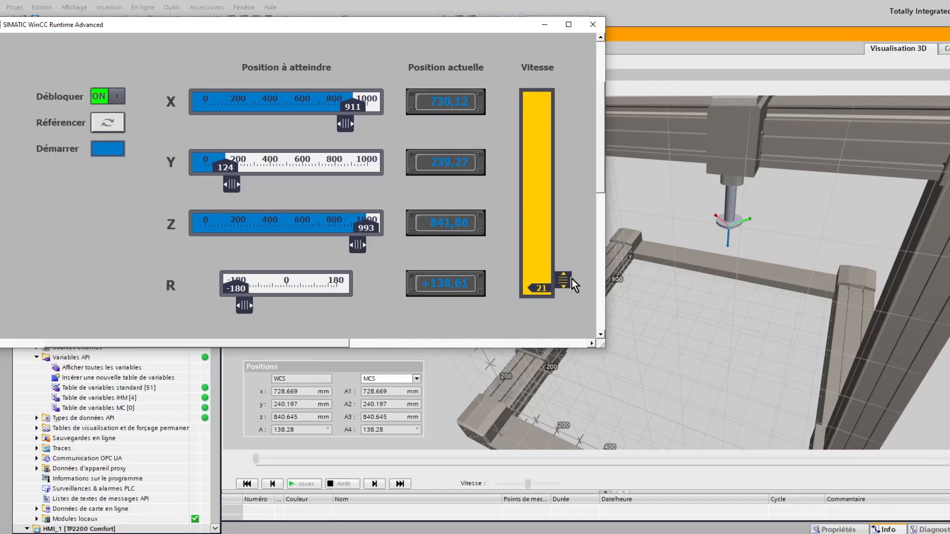
{"action": "left_click_drag", "start_coordinate": [566, 280], "coordinate": [583, 72]}
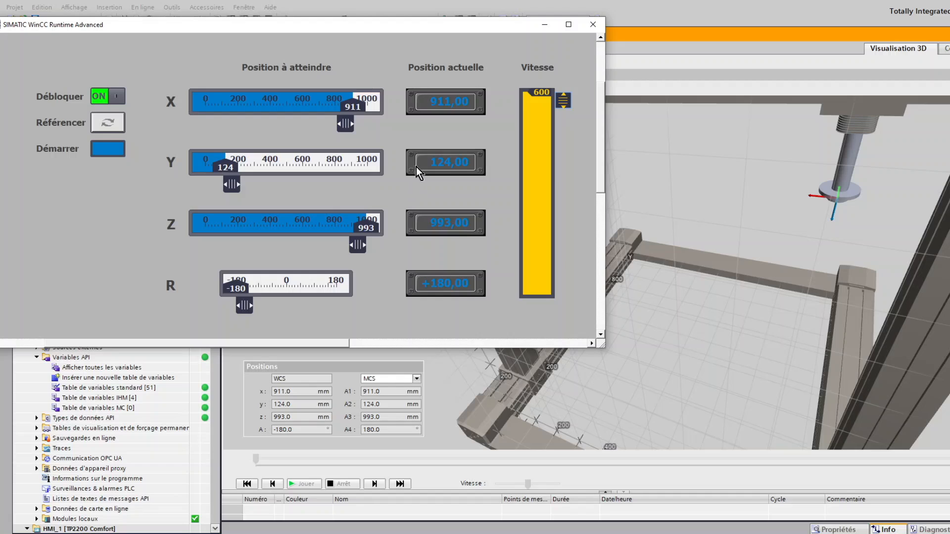
{"action": "left_click_drag", "start_coordinate": [345, 124], "coordinate": [244, 135]}
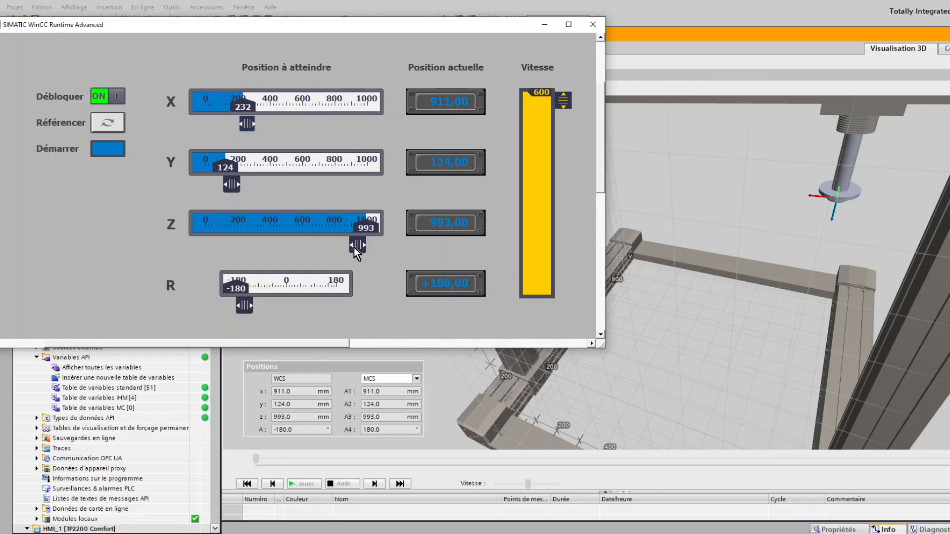
{"action": "left_click_drag", "start_coordinate": [358, 249], "coordinate": [262, 249]}
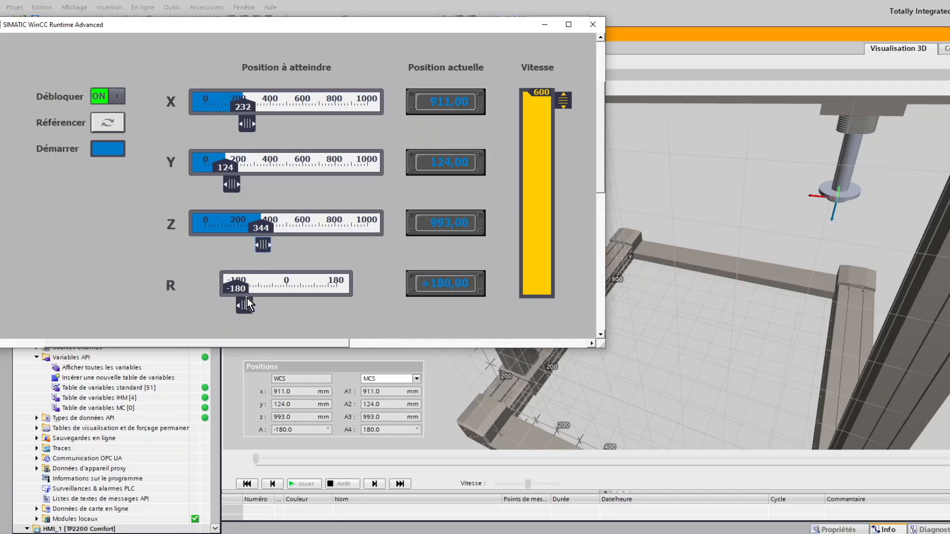
{"action": "left_click_drag", "start_coordinate": [245, 301], "coordinate": [316, 290]}
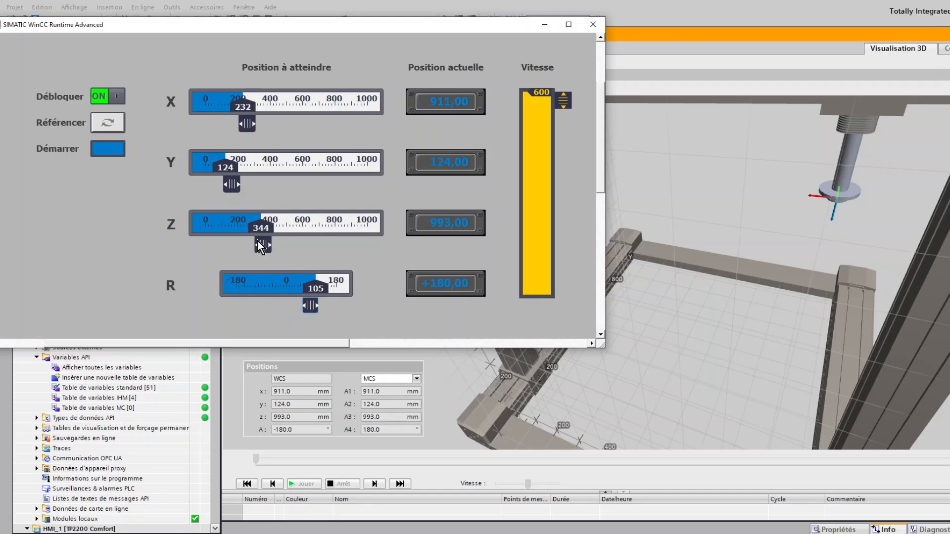
{"action": "left_click_drag", "start_coordinate": [263, 246], "coordinate": [246, 246]}
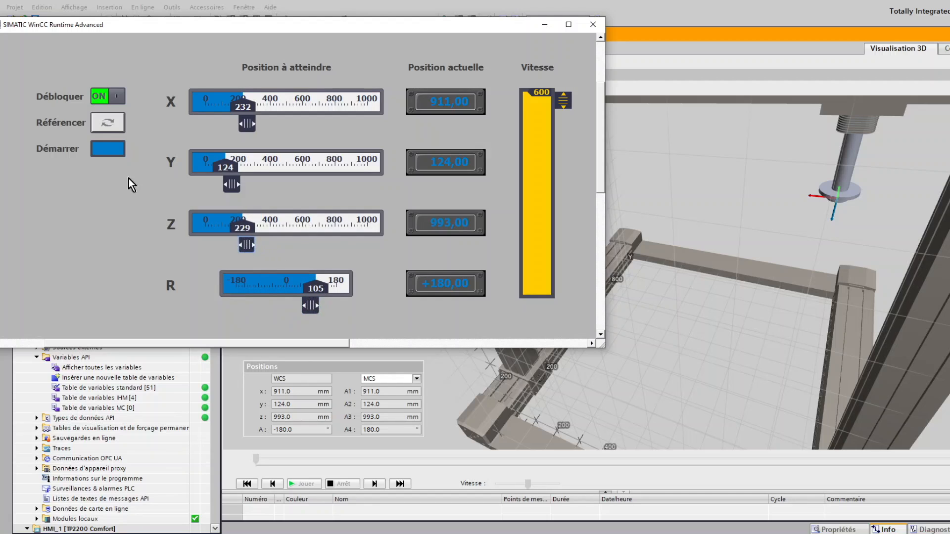
{"action": "left_click", "coordinate": [108, 148]}
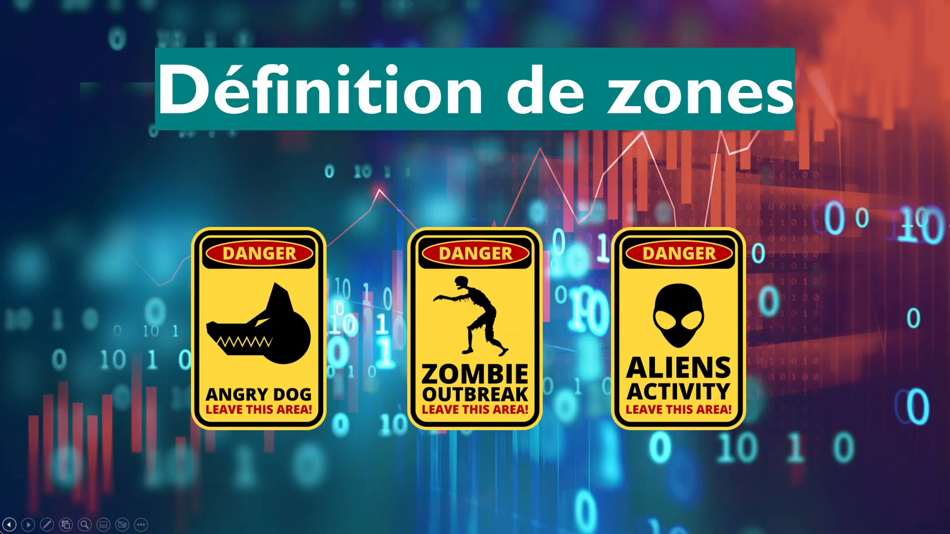
{"action": "key", "text": "Right"}
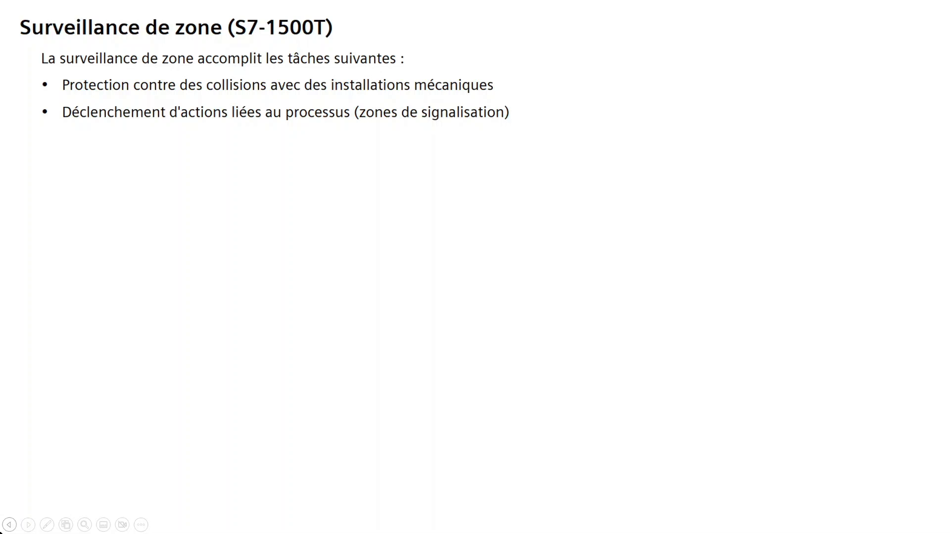
{"action": "key", "text": "Right"}
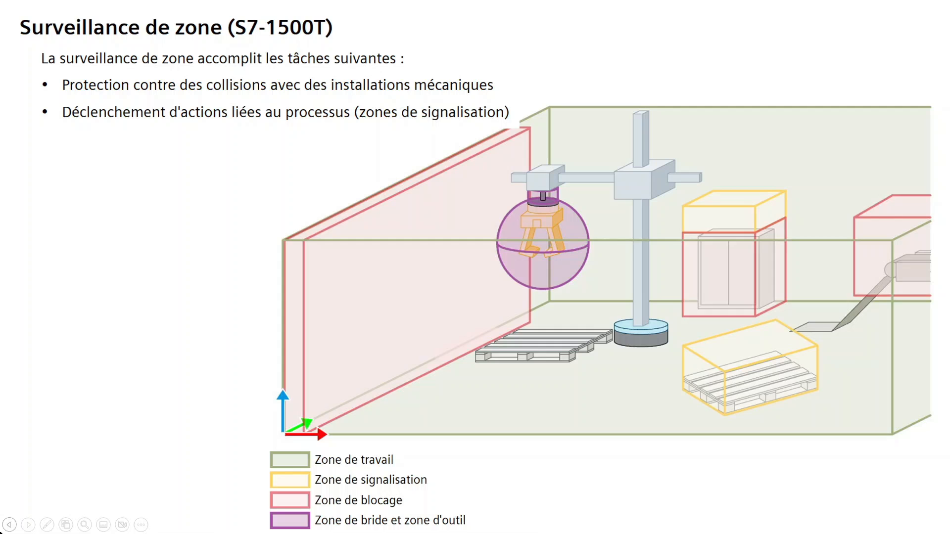
{"action": "key", "text": "Right"}
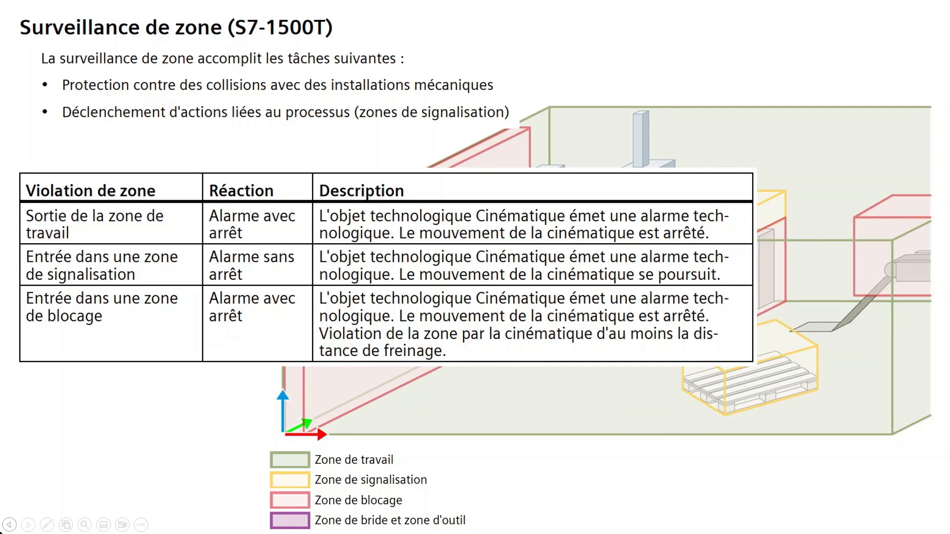
{"action": "key", "text": "Right"}
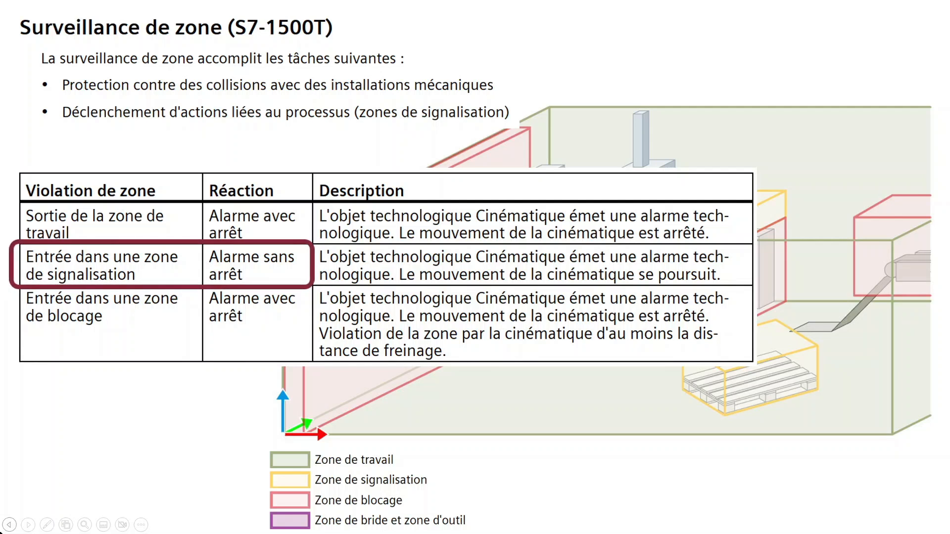
{"action": "key", "text": "Right"}
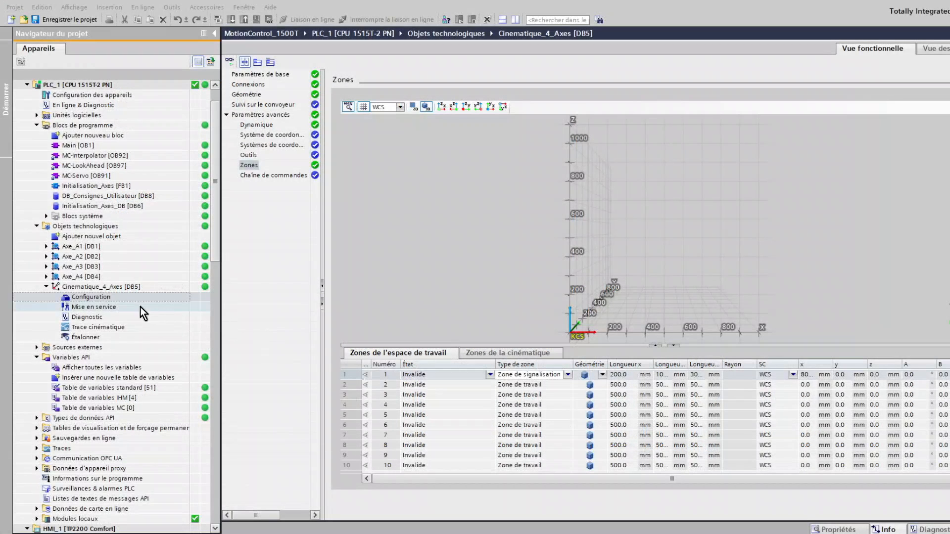
Open the Zones settings in the Cinematique_4_Axes configuration and review the zone type and geometry choices for workspace zone 2
{"action": "left_click", "coordinate": [109, 298]}
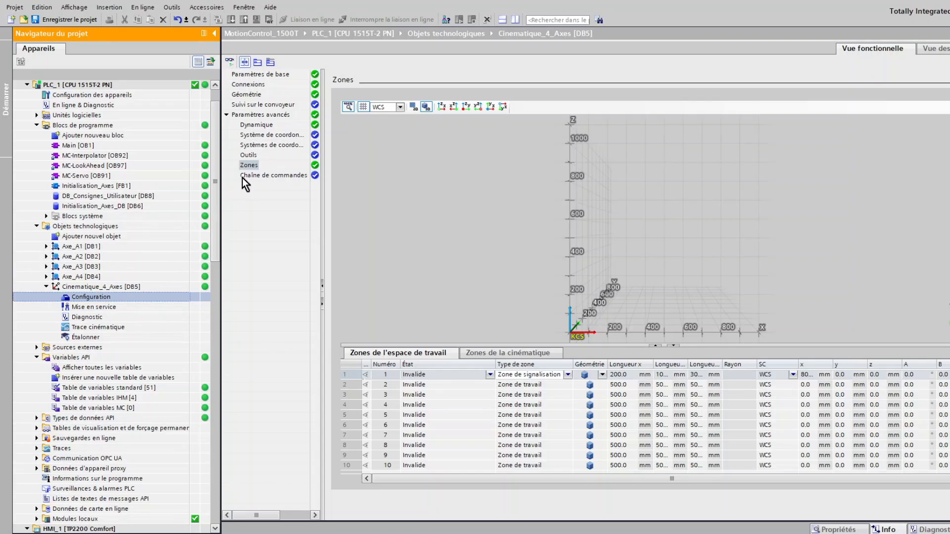
{"action": "left_click", "coordinate": [255, 164]}
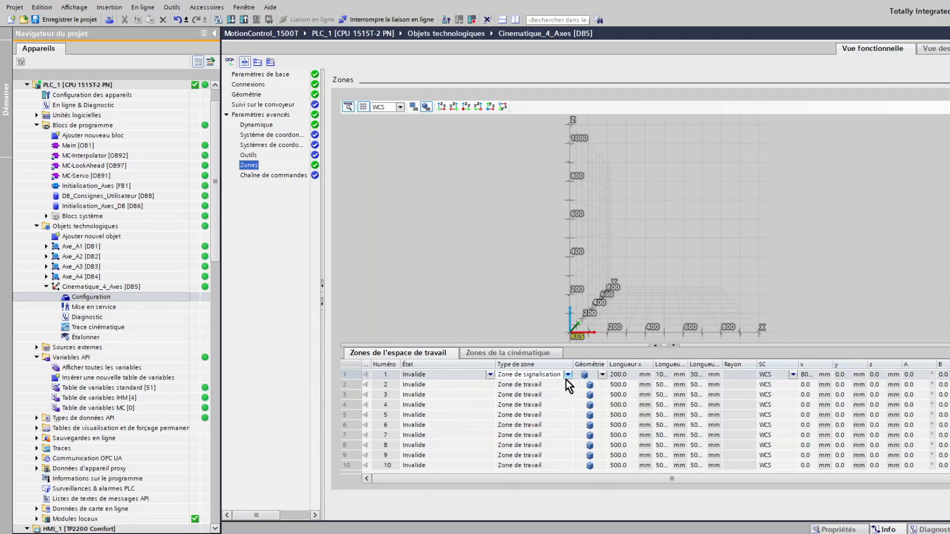
{"action": "left_click", "coordinate": [539, 389]}
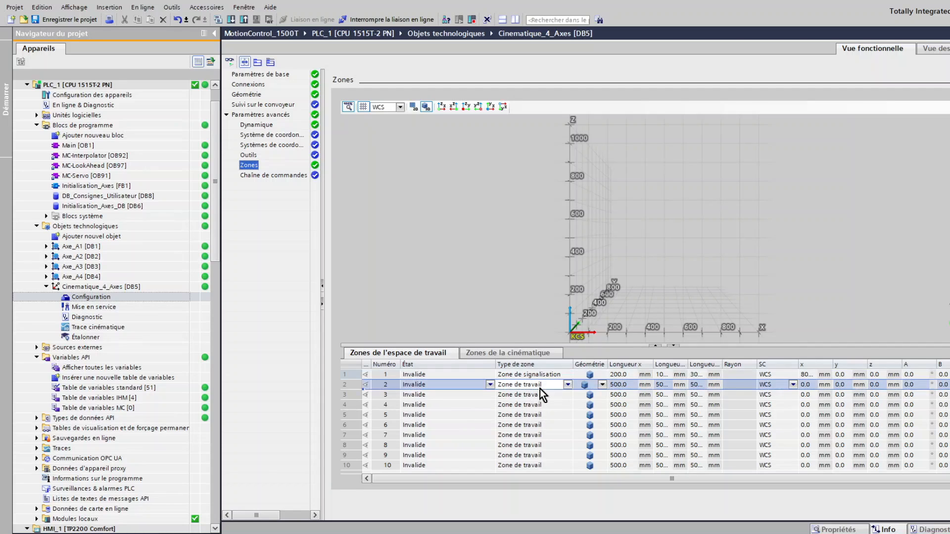
{"action": "left_click", "coordinate": [569, 384]}
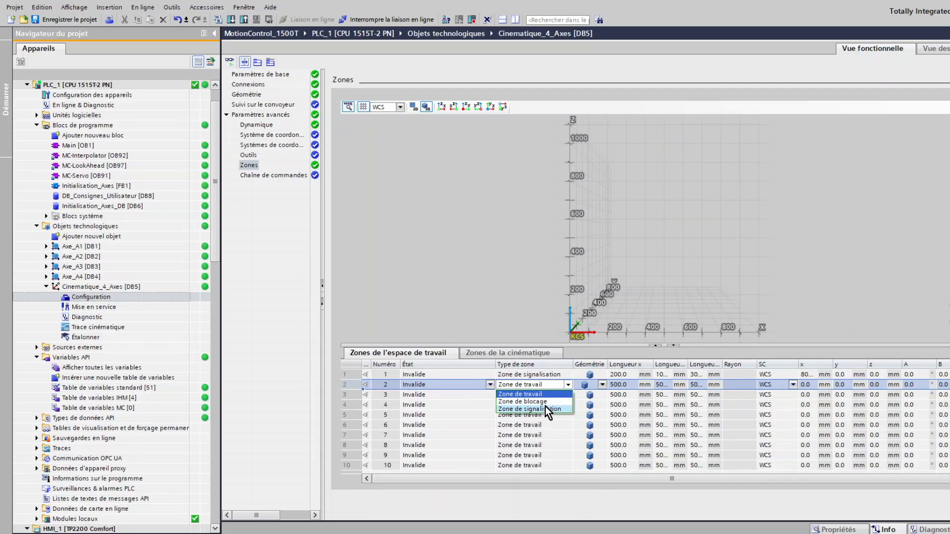
{"action": "left_click", "coordinate": [607, 386]}
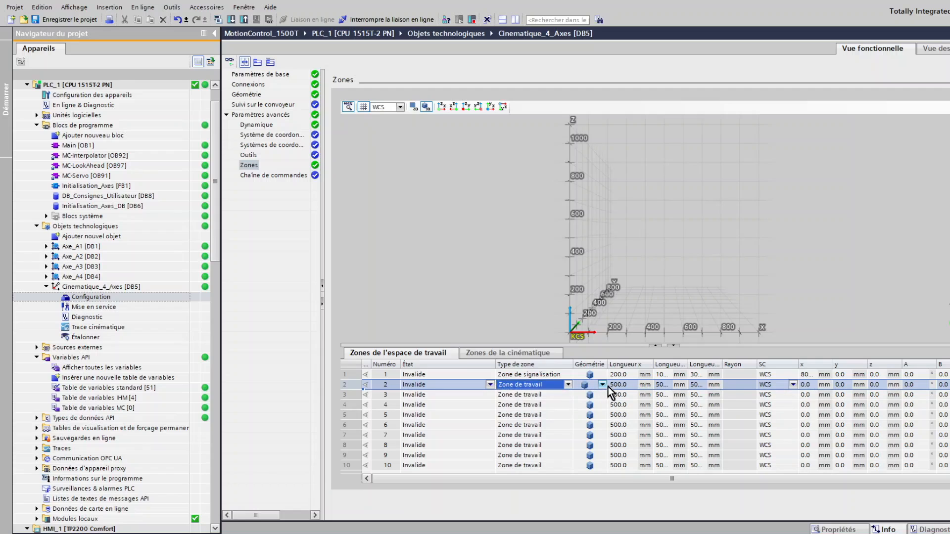
{"action": "left_click", "coordinate": [603, 385]}
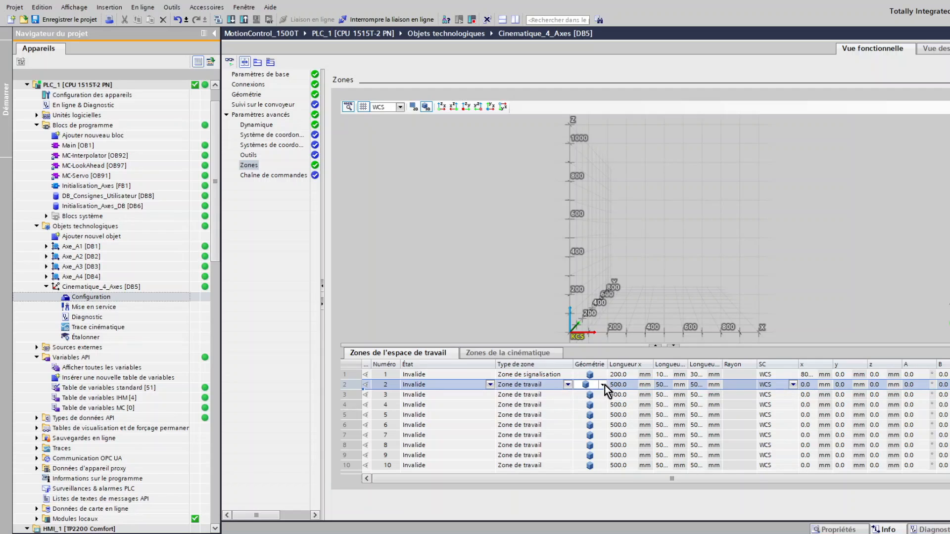
{"action": "left_click", "coordinate": [603, 385]}
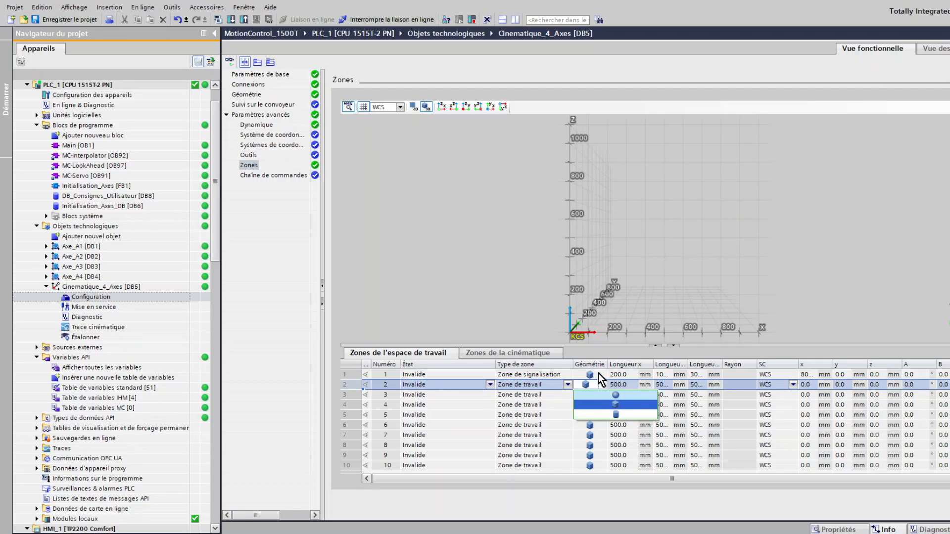
{"action": "left_click", "coordinate": [619, 375]}
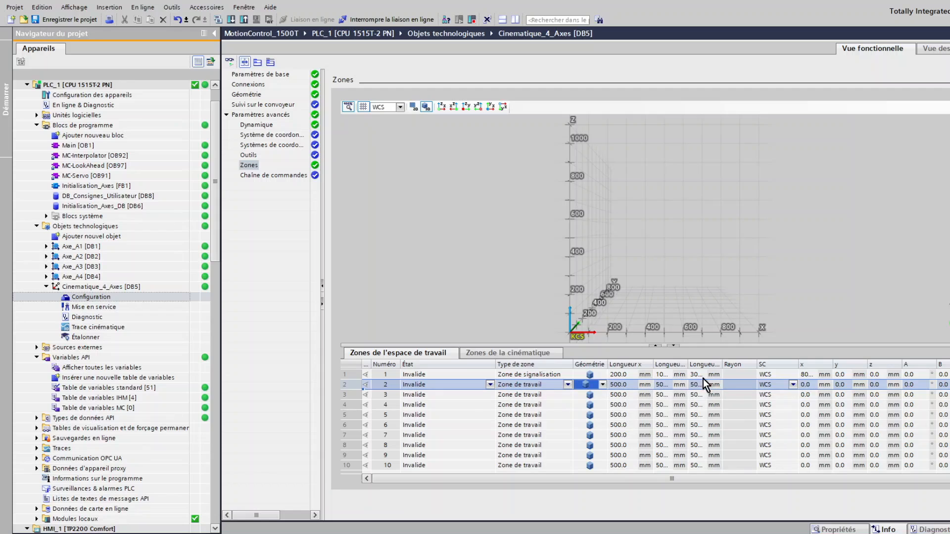
Set the state of workspace zone 1, the signalling zone, to Activé and load the change into PLC_1
{"action": "left_click", "coordinate": [771, 376]}
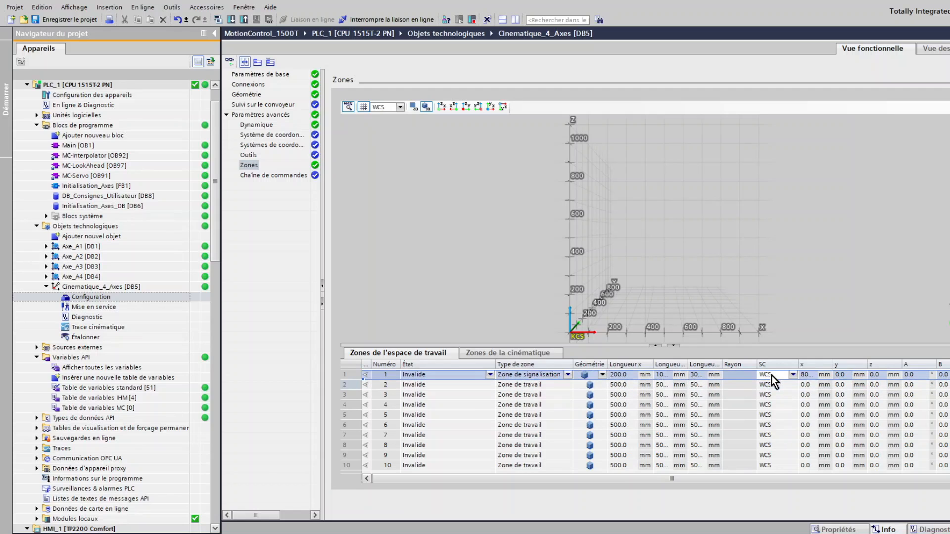
{"action": "left_click", "coordinate": [492, 375]}
{"action": "left_click", "coordinate": [491, 375]}
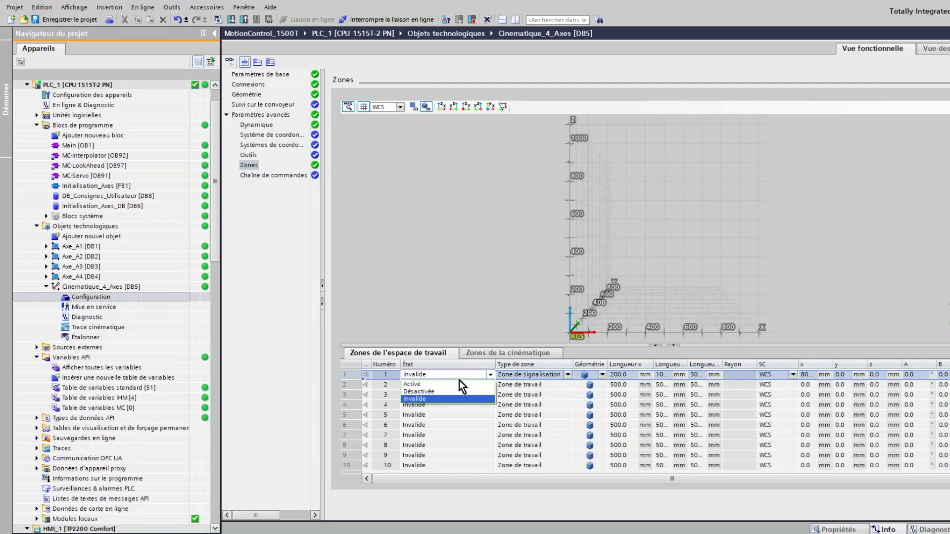
{"action": "left_click", "coordinate": [434, 386]}
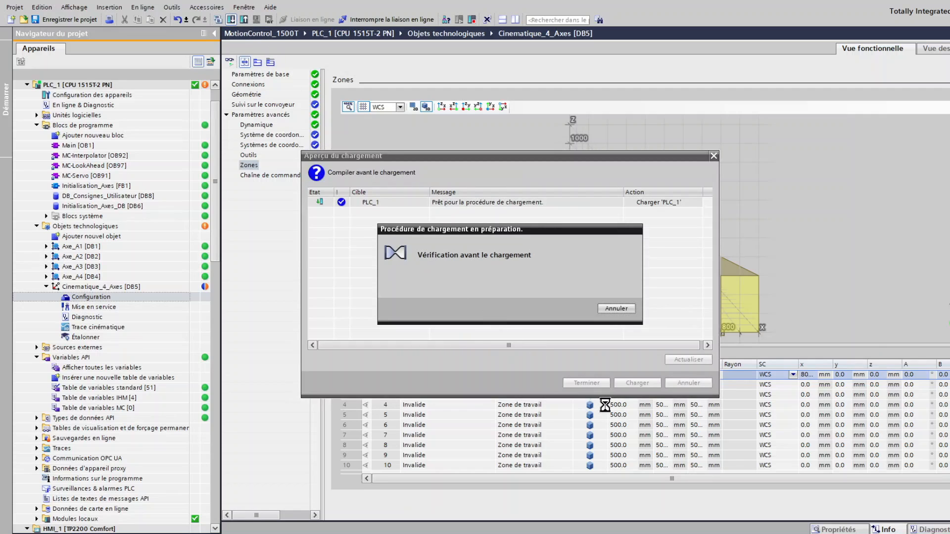
{"action": "left_click", "coordinate": [631, 383]}
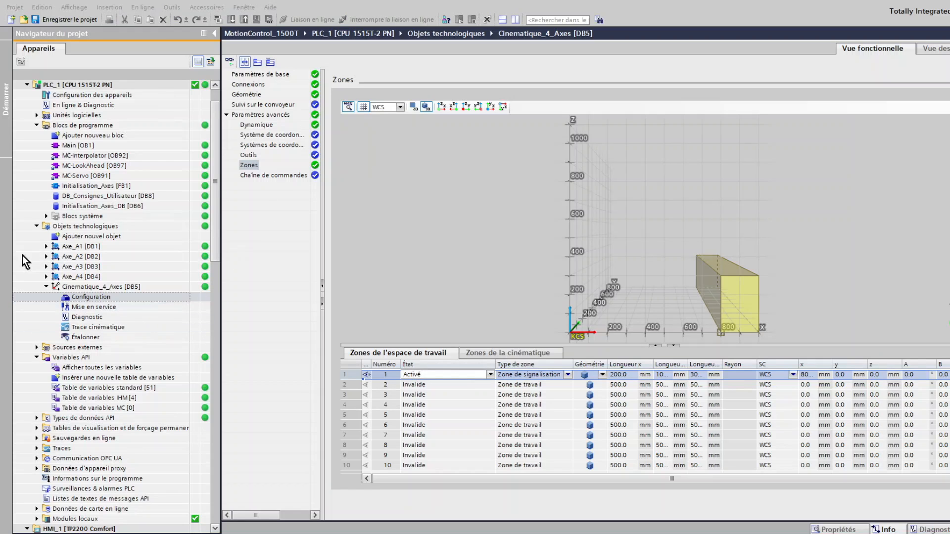
Reposition the WinCC Runtime panel, open the Cinematique_4_Axes diagnostics and examine the signalling zone in the 3D view from several angles
{"action": "left_click_drag", "start_coordinate": [91, 72], "coordinate": [280, 91]}
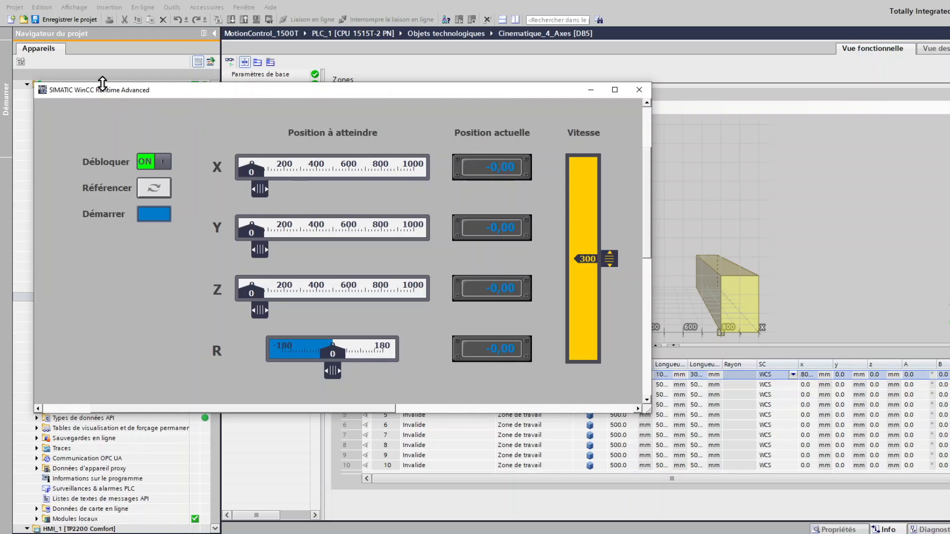
{"action": "left_click_drag", "start_coordinate": [103, 89], "coordinate": [287, 110]}
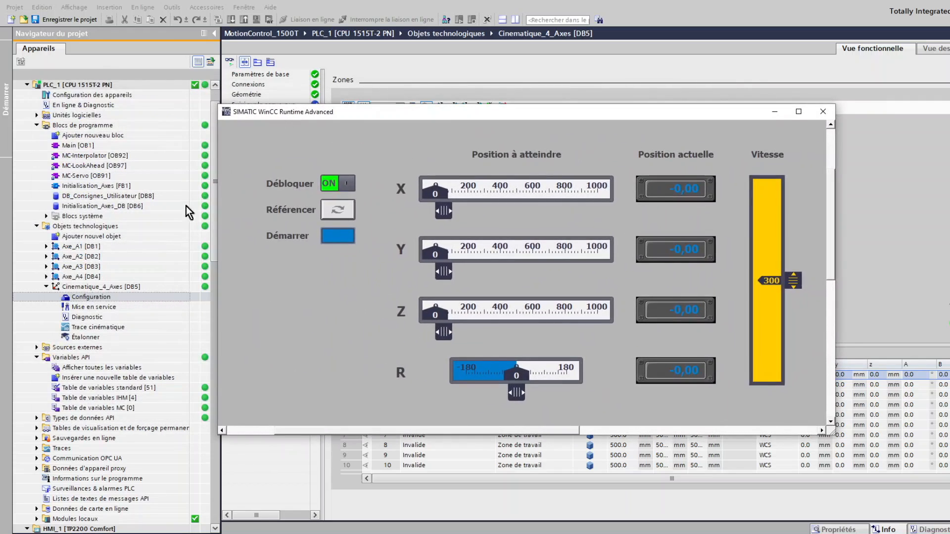
{"action": "double_click", "coordinate": [94, 318]}
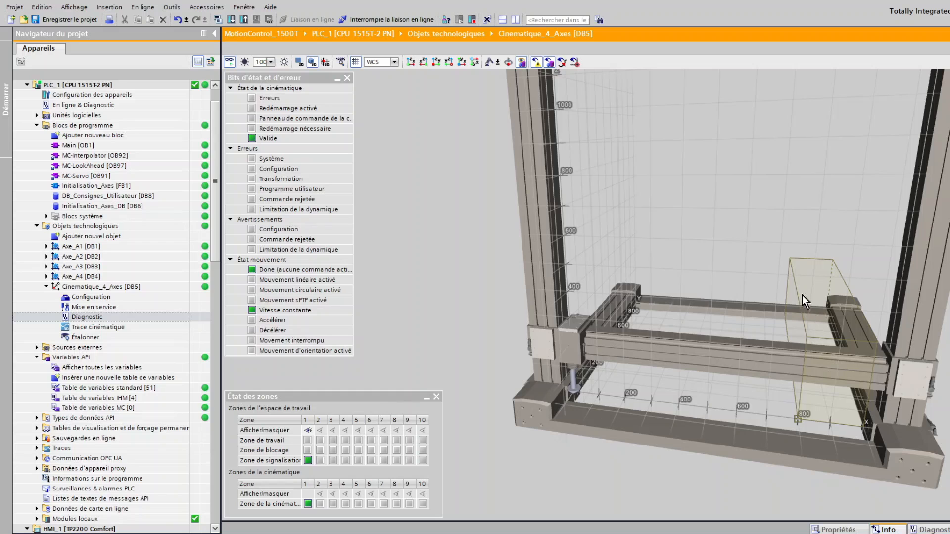
{"action": "left_click_drag", "start_coordinate": [812, 428], "coordinate": [771, 378]}
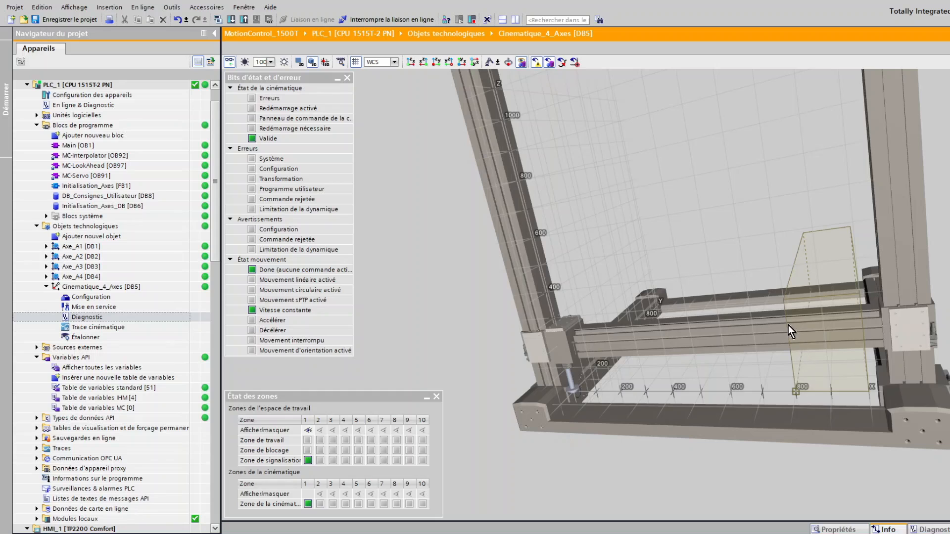
{"action": "left_click_drag", "start_coordinate": [788, 325], "coordinate": [807, 390]}
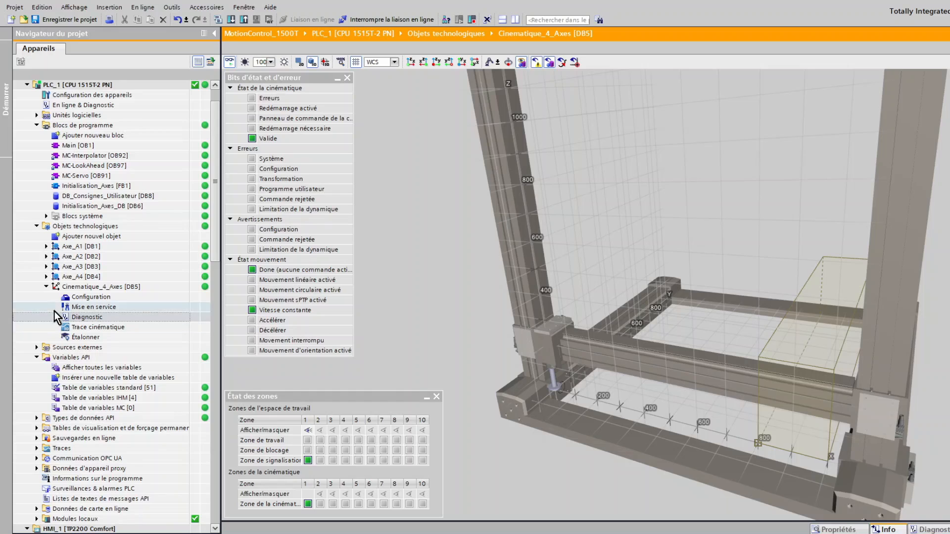
Switch to the WinCC Runtime panel, set the X target to 927, start the move and uncover the 3D view
{"action": "key", "text": "alt+Tab"}
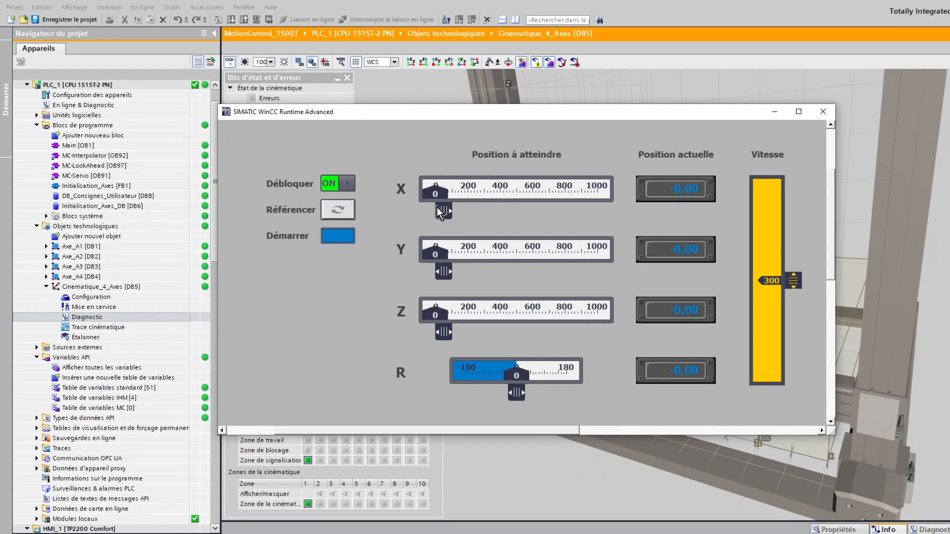
{"action": "left_click_drag", "start_coordinate": [440, 212], "coordinate": [586, 217]}
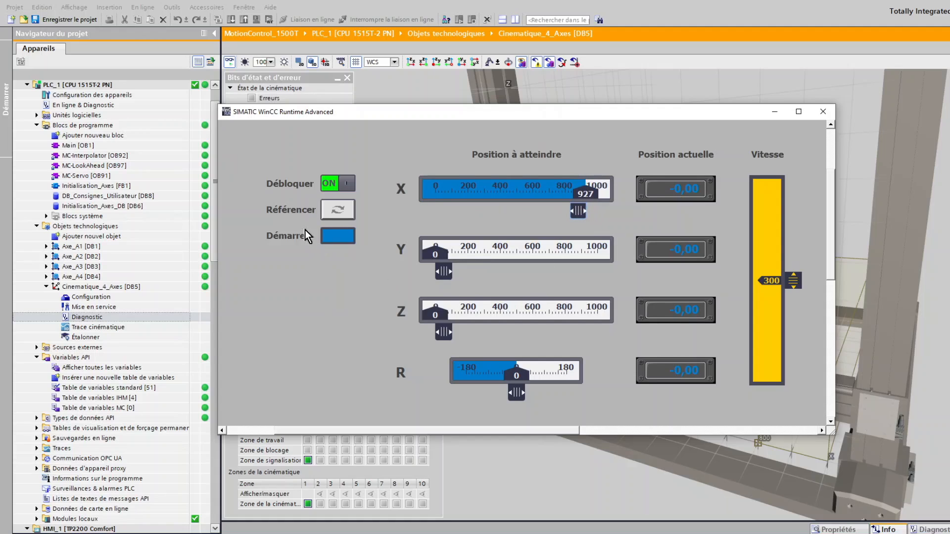
{"action": "left_click", "coordinate": [339, 236]}
{"action": "left_click_drag", "start_coordinate": [533, 117], "coordinate": [353, 23]}
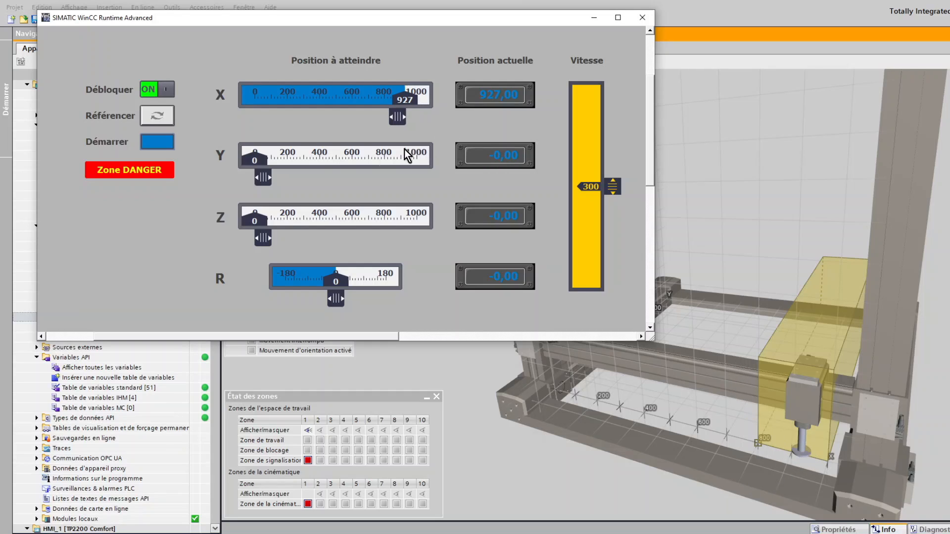
Start a gantry move to Z 200, followed by a second move to Z 380
{"action": "left_click", "coordinate": [266, 229]}
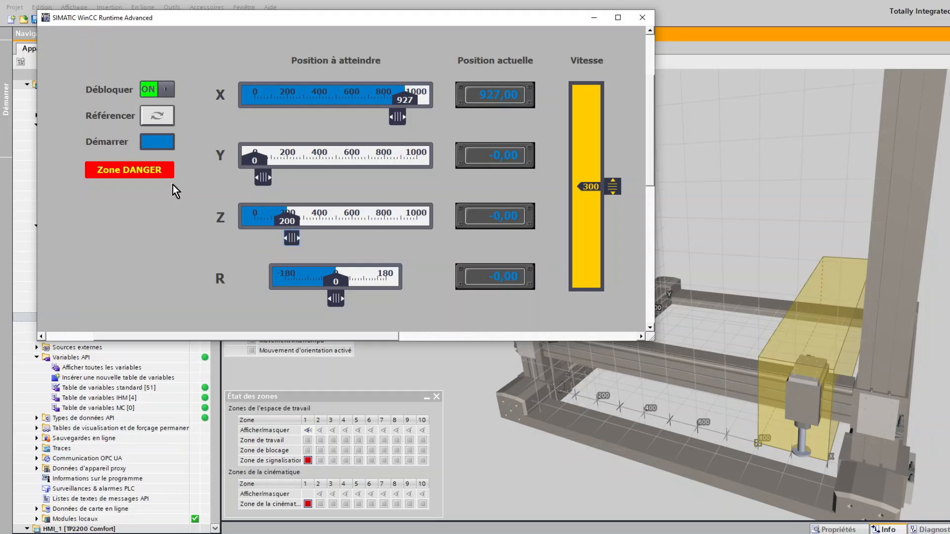
{"action": "left_click", "coordinate": [147, 142]}
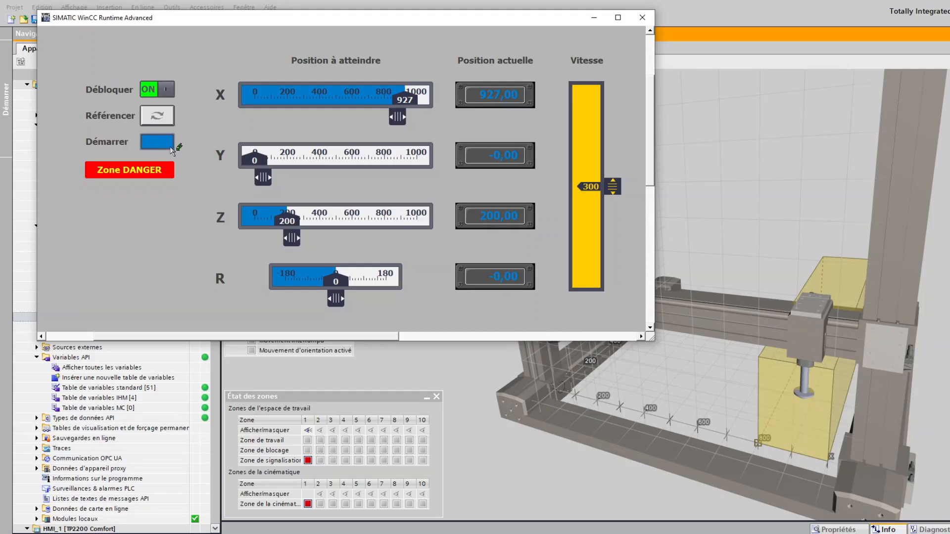
{"action": "left_click_drag", "start_coordinate": [292, 236], "coordinate": [301, 236]}
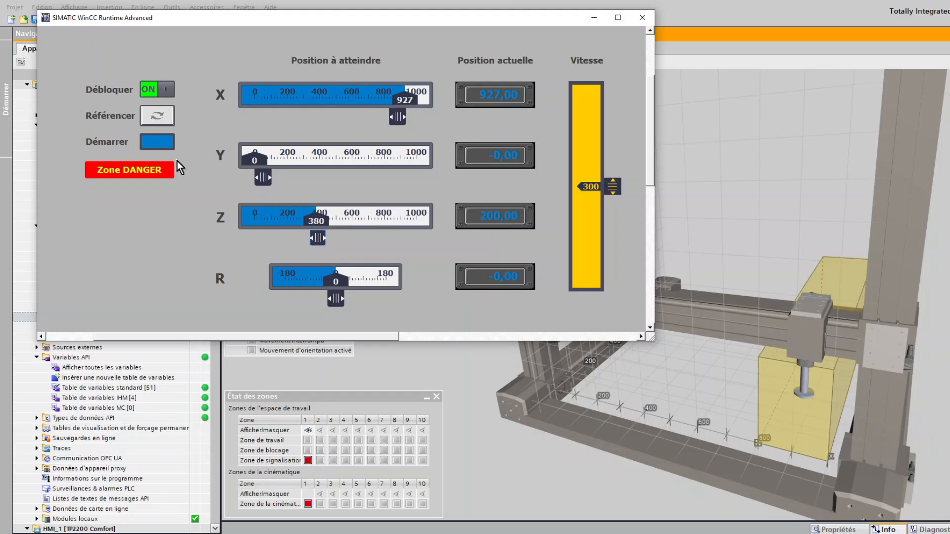
{"action": "left_click", "coordinate": [156, 141]}
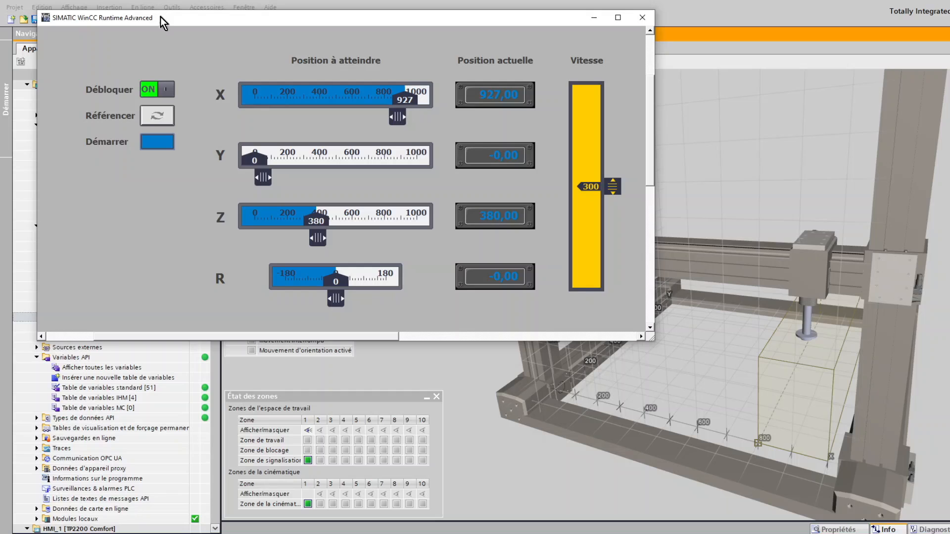
Return to the Cinematique_4_Axes zone configuration and set the state of kinematics zone 2, the sphere, to Activé
{"action": "left_click_drag", "start_coordinate": [161, 17], "coordinate": [327, 85]}
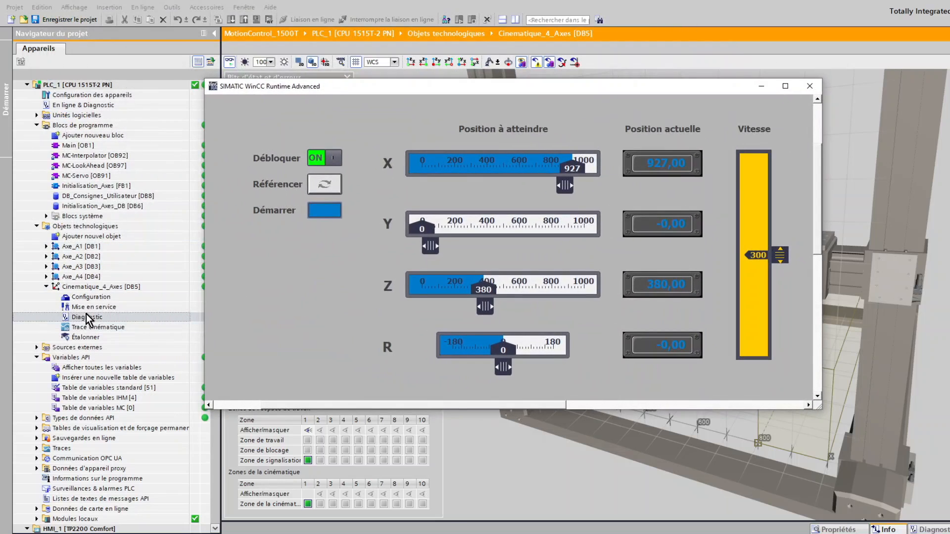
{"action": "left_click", "coordinate": [88, 300]}
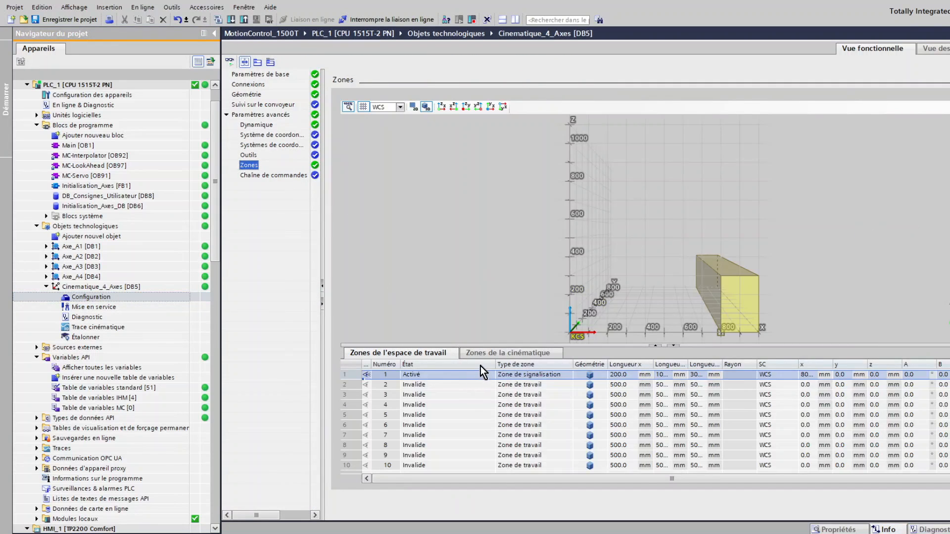
{"action": "left_click", "coordinate": [485, 354]}
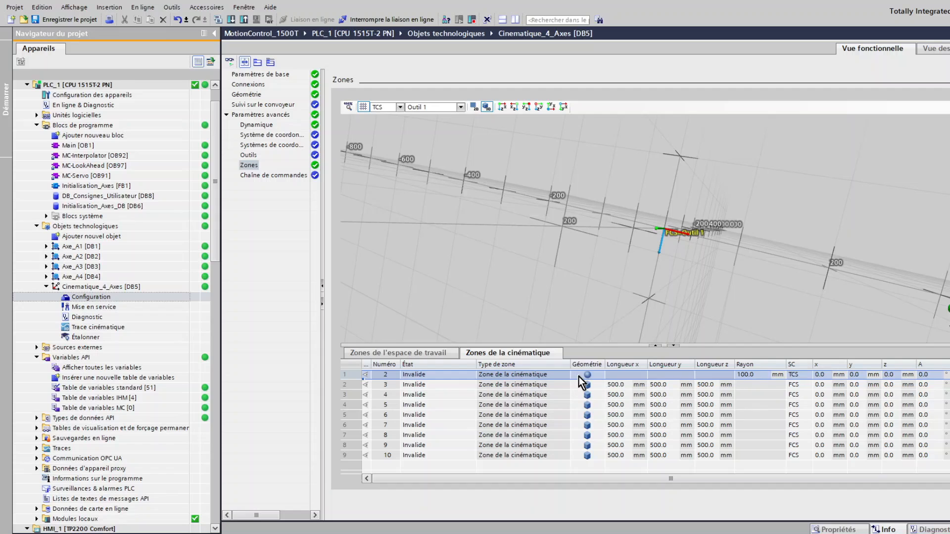
{"action": "left_click", "coordinate": [460, 375]}
{"action": "left_click", "coordinate": [469, 375]}
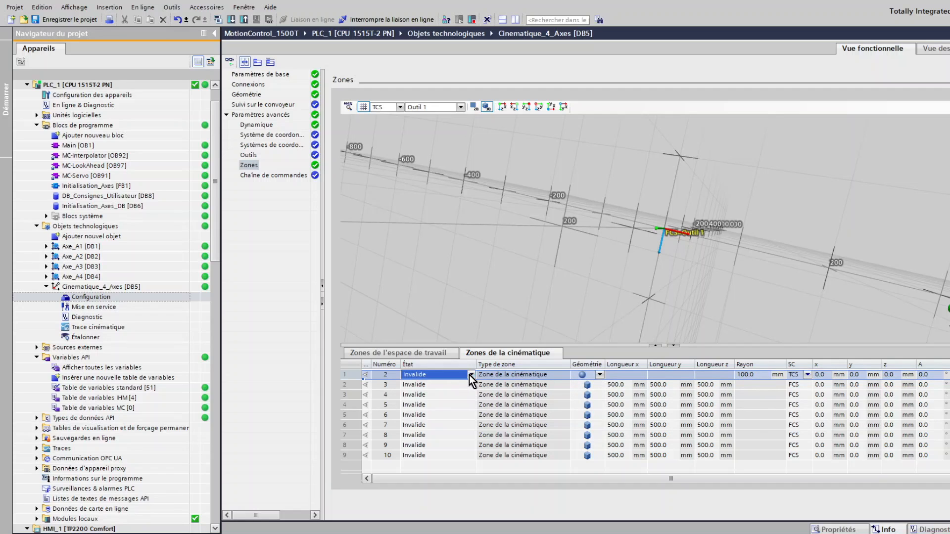
{"action": "left_click", "coordinate": [470, 376]}
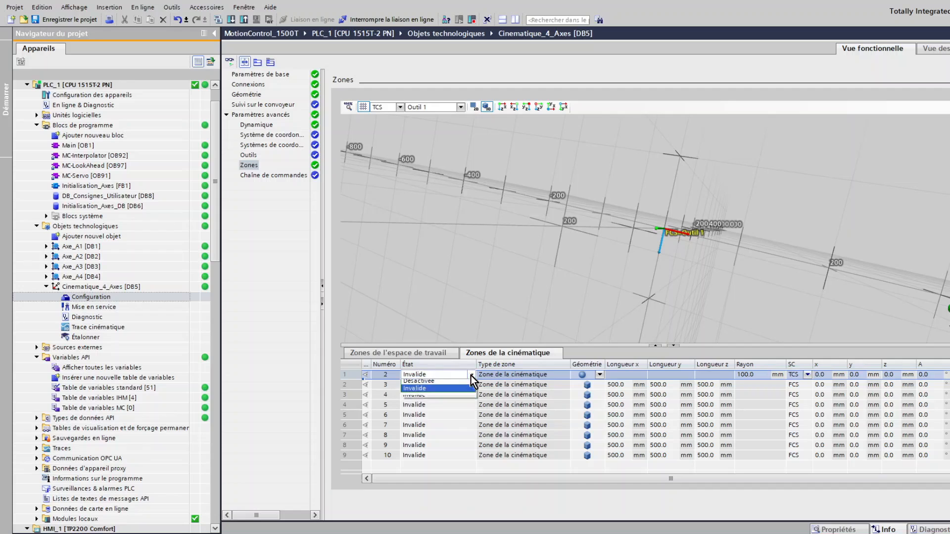
{"action": "left_click", "coordinate": [450, 384]}
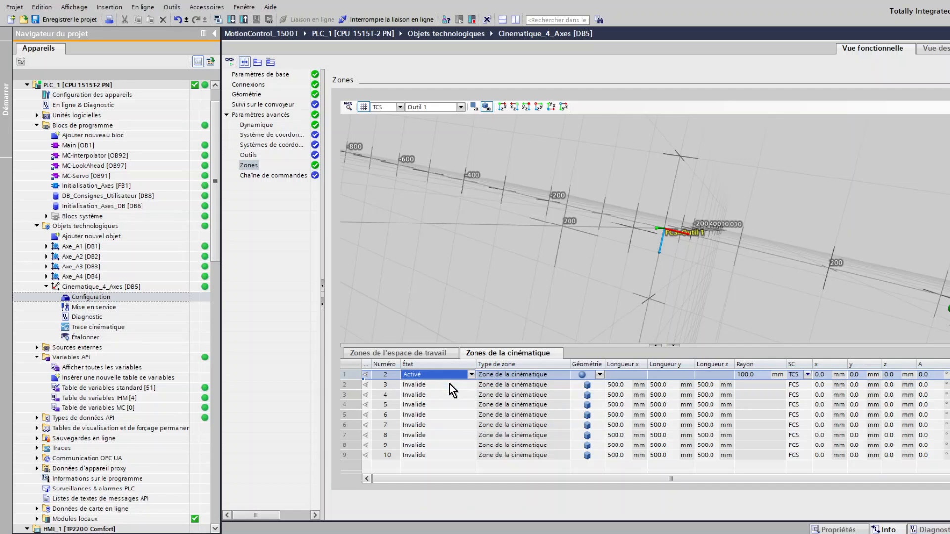
Load the zone configuration into PLC_1 and examine the spherical kinematics zone around the tool from several angles in the zone preview
{"action": "left_click", "coordinate": [232, 20]}
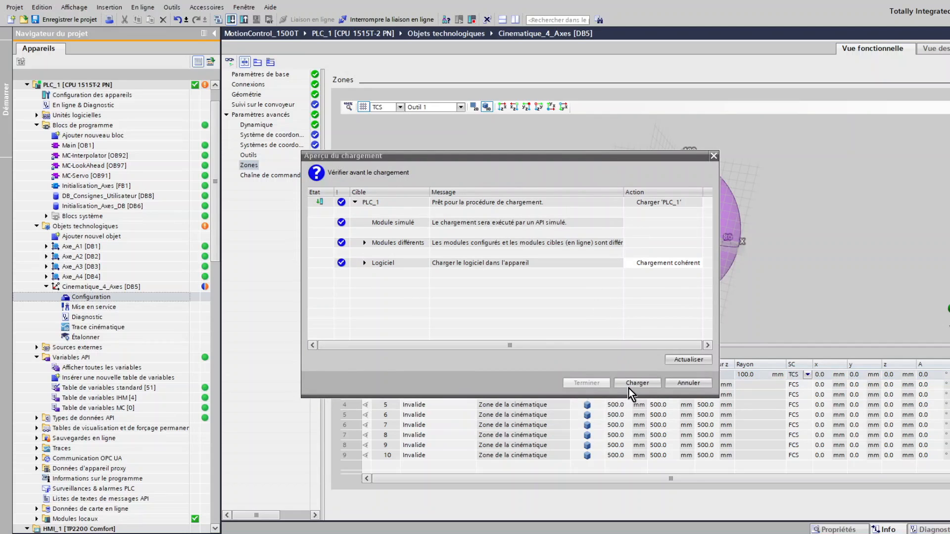
{"action": "left_click", "coordinate": [629, 386]}
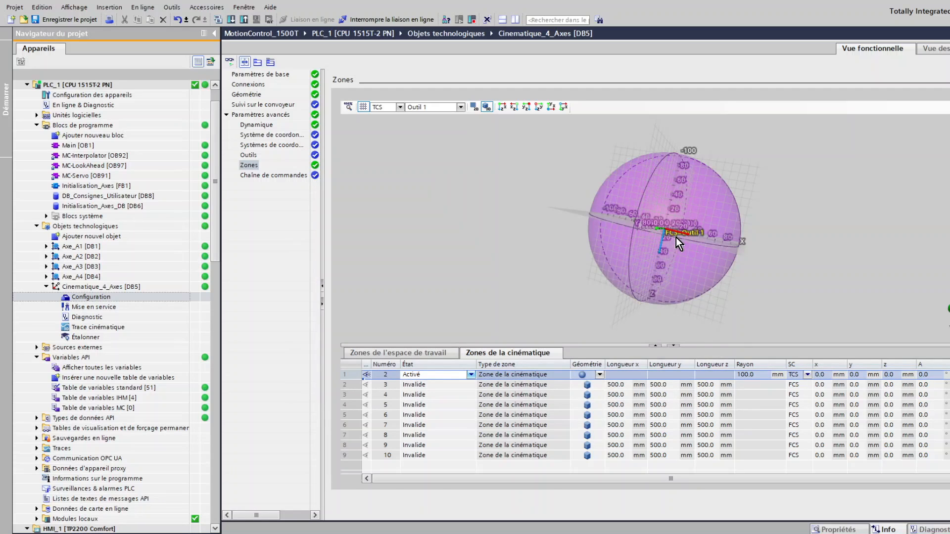
{"action": "mouse_move", "coordinate": [662, 255]}
{"action": "left_mouse_down"}
{"action": "mouse_move", "coordinate": [622, 262]}
{"action": "mouse_move", "coordinate": [662, 256]}
{"action": "left_mouse_up"}
{"action": "scroll", "coordinate": [670, 248], "scroll_direction": "up", "scroll_amount": 5}
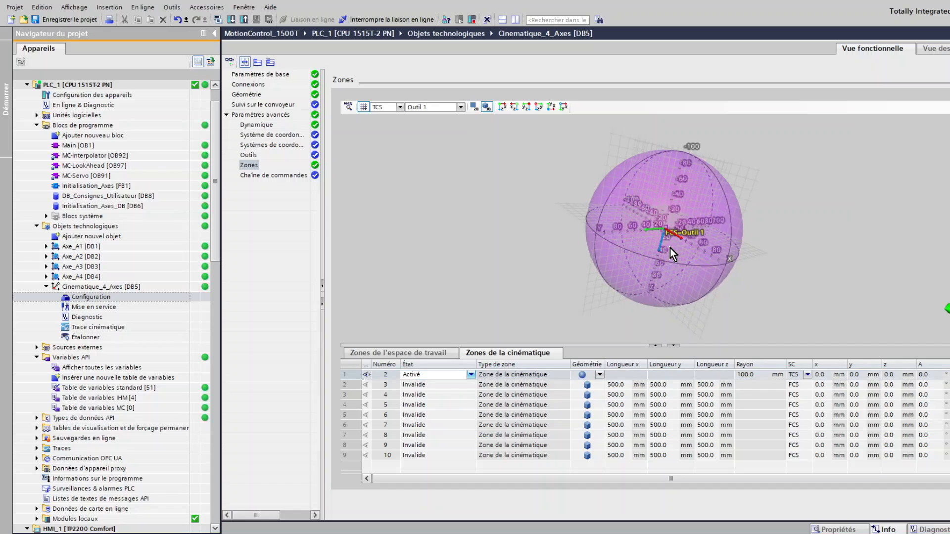
{"action": "left_click_drag", "start_coordinate": [715, 243], "coordinate": [734, 178]}
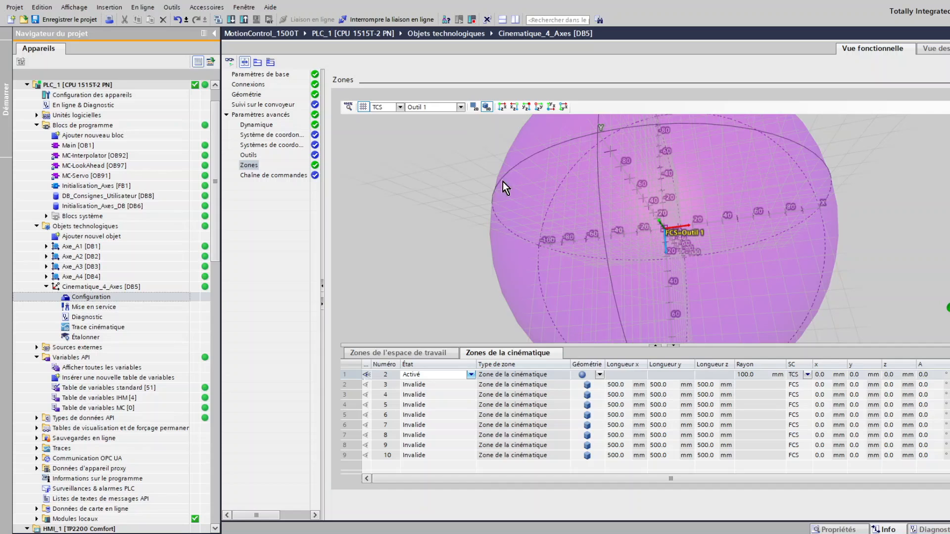
{"action": "left_click_drag", "start_coordinate": [595, 223], "coordinate": [640, 231]}
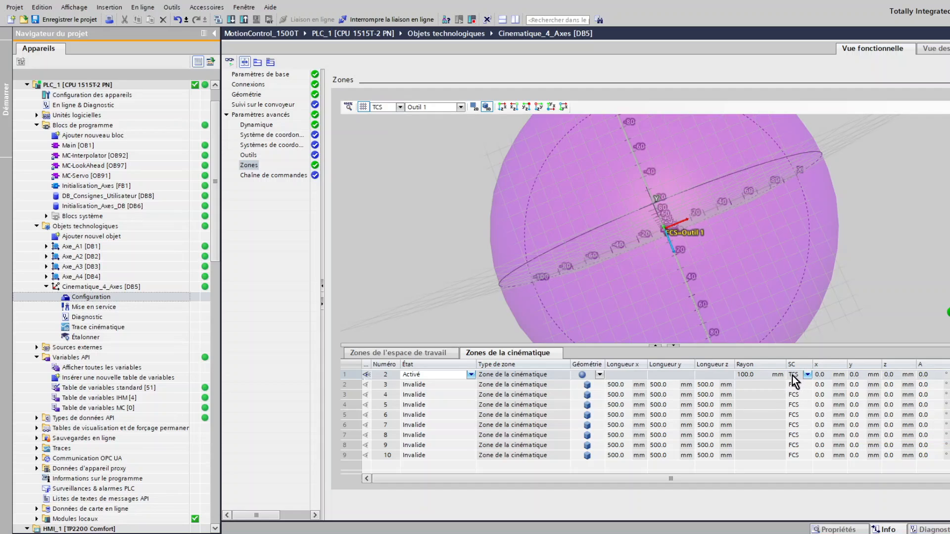
{"action": "left_click_drag", "start_coordinate": [652, 197], "coordinate": [694, 215]}
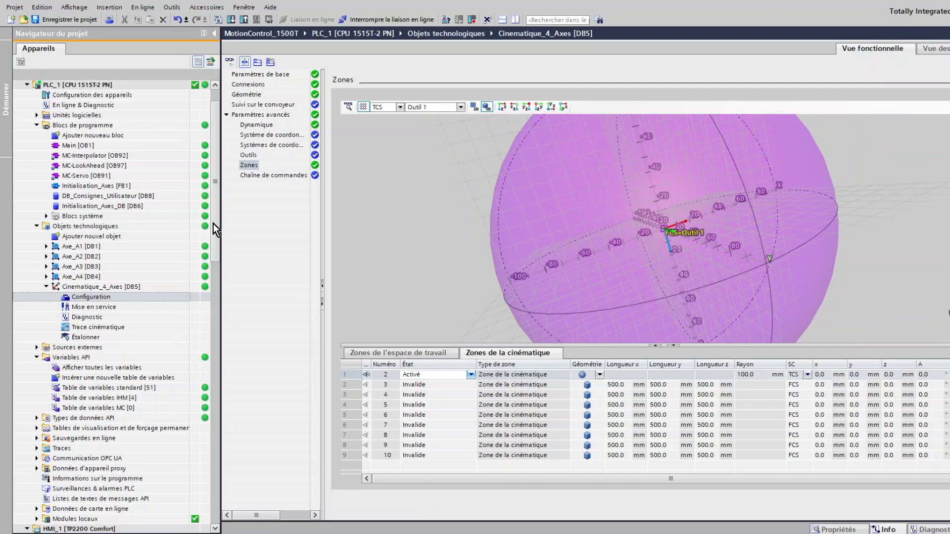
Open the Cinematique_4_Axes diagnostics, reorient the 3D view and place the WinCC Runtime panel so the gantry and zone states stay visible
{"action": "left_click", "coordinate": [90, 319]}
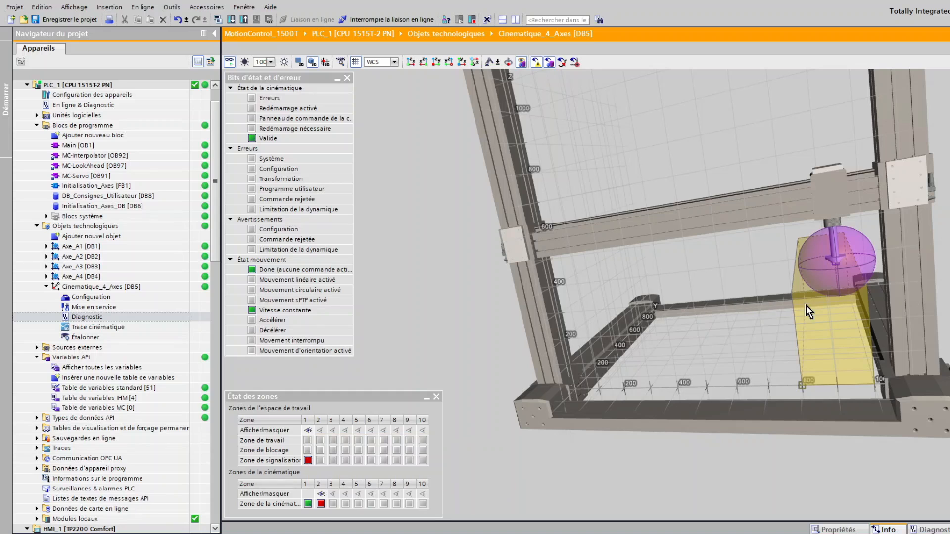
{"action": "left_click_drag", "start_coordinate": [818, 334], "coordinate": [814, 255]}
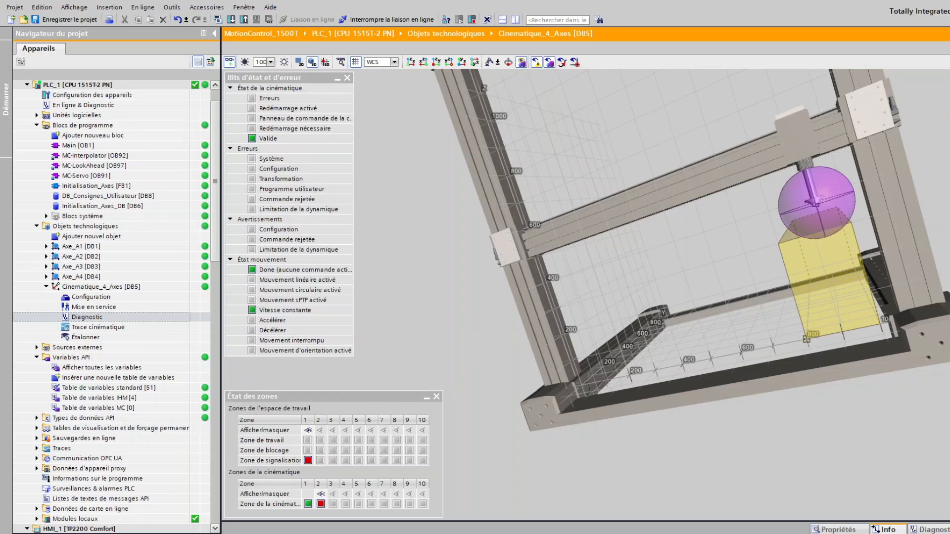
{"action": "key", "text": "alt+Tab"}
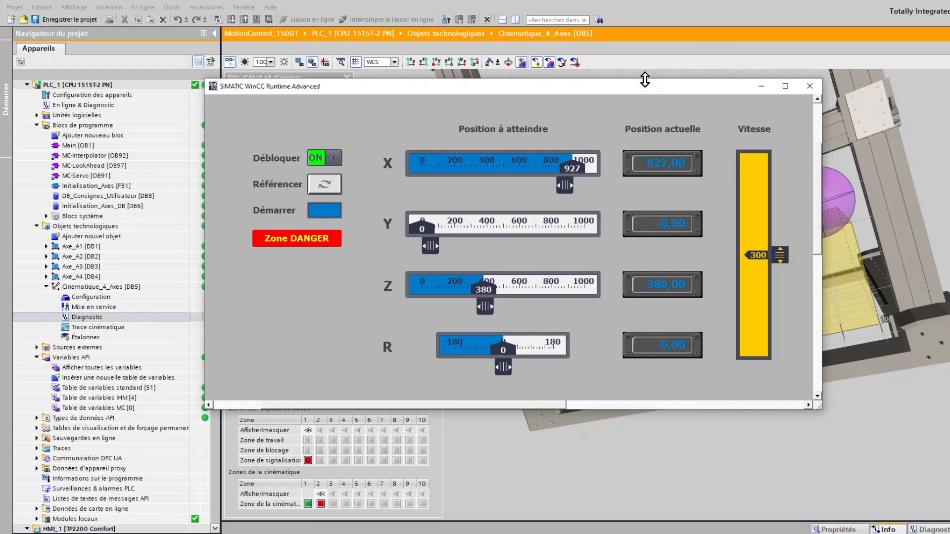
{"action": "left_click_drag", "start_coordinate": [616, 94], "coordinate": [457, 81]}
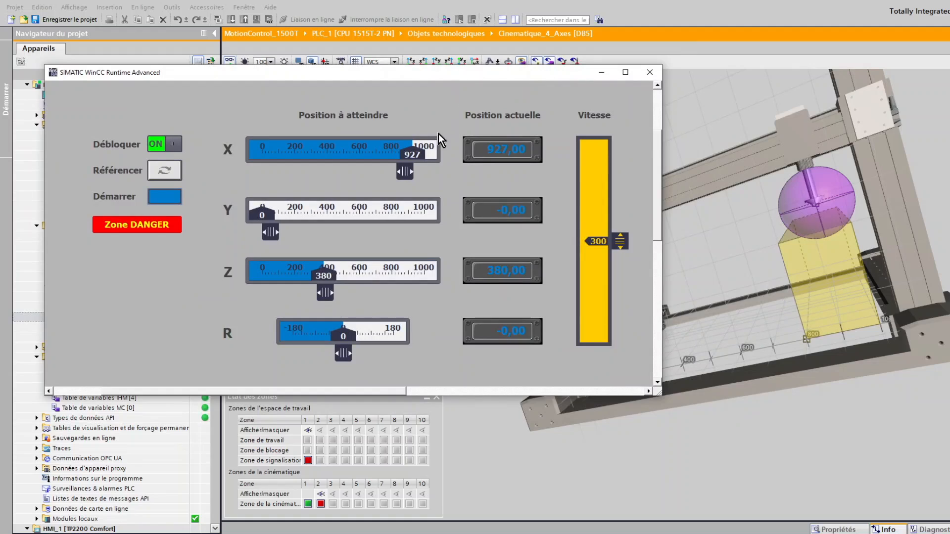
Start a gantry move to Z 560, followed by a second move to Z 68
{"action": "left_click_drag", "start_coordinate": [328, 290], "coordinate": [325, 293]}
{"action": "left_click", "coordinate": [168, 195]}
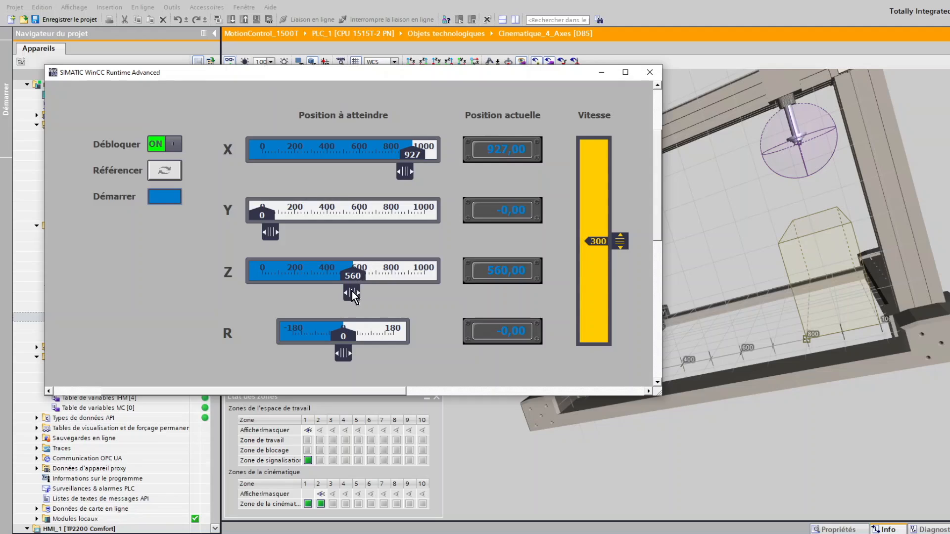
{"action": "left_click_drag", "start_coordinate": [352, 291], "coordinate": [274, 296]}
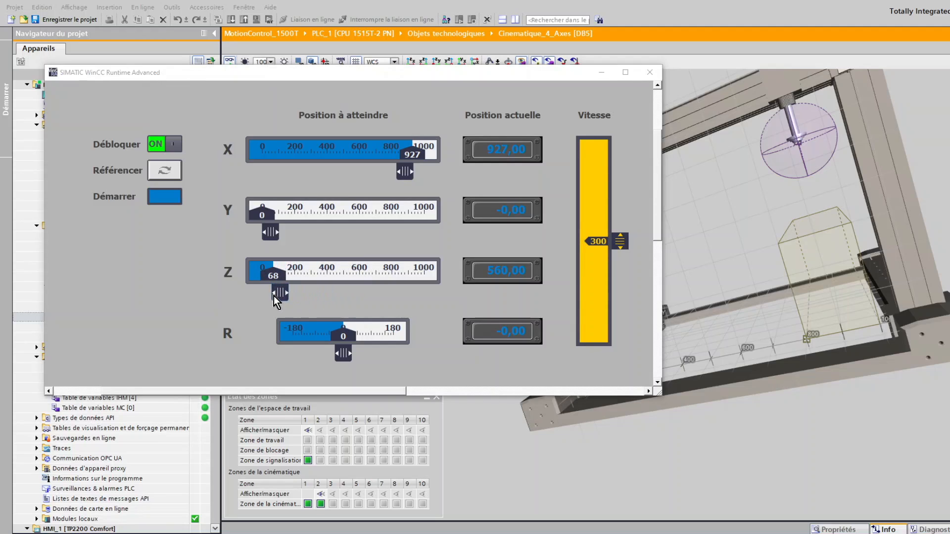
{"action": "left_click", "coordinate": [167, 194]}
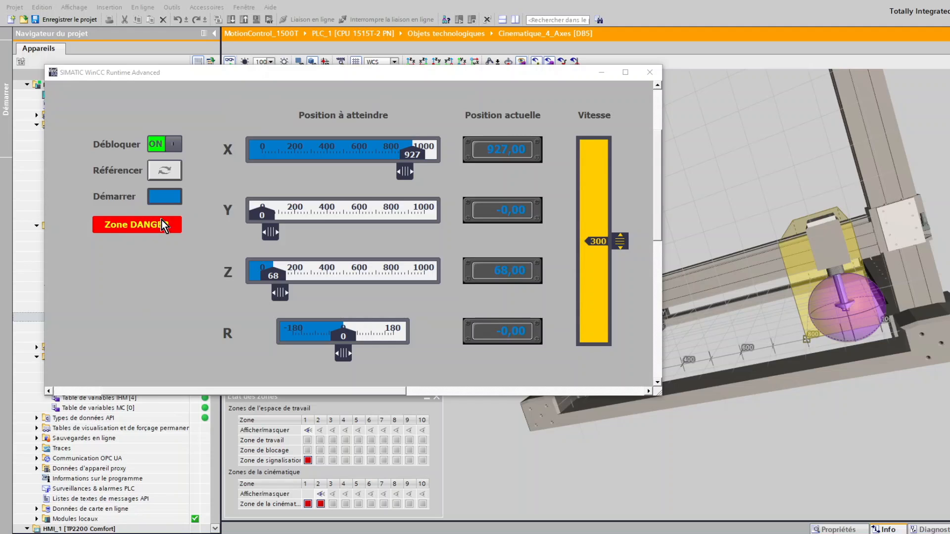
Uncover the project tree, open Main [OB1] and examine the Visu_Alarme_Zone assignment from SignalizingZones.%X0 in network 3, IHM
{"action": "left_click_drag", "start_coordinate": [268, 74], "coordinate": [476, 162]}
{"action": "double_click", "coordinate": [82, 145]}
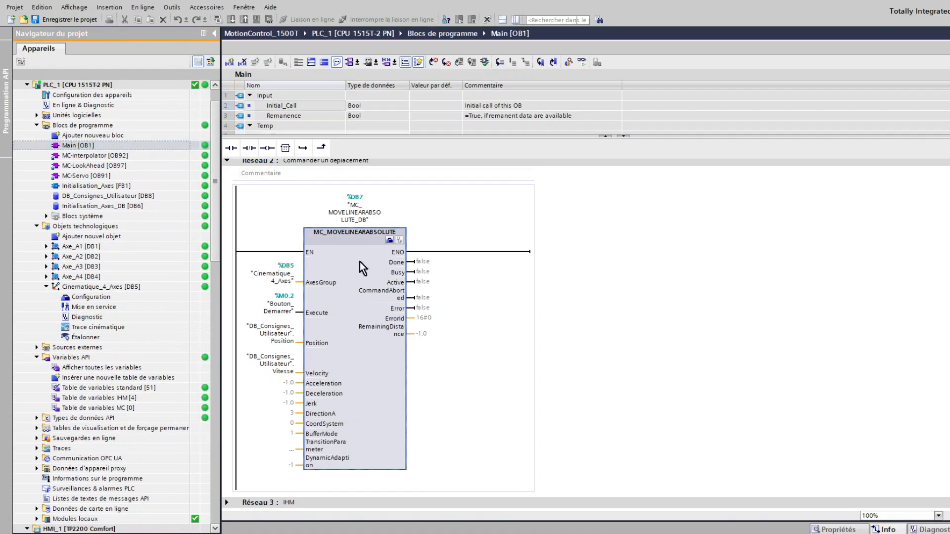
{"action": "left_click", "coordinate": [228, 504]}
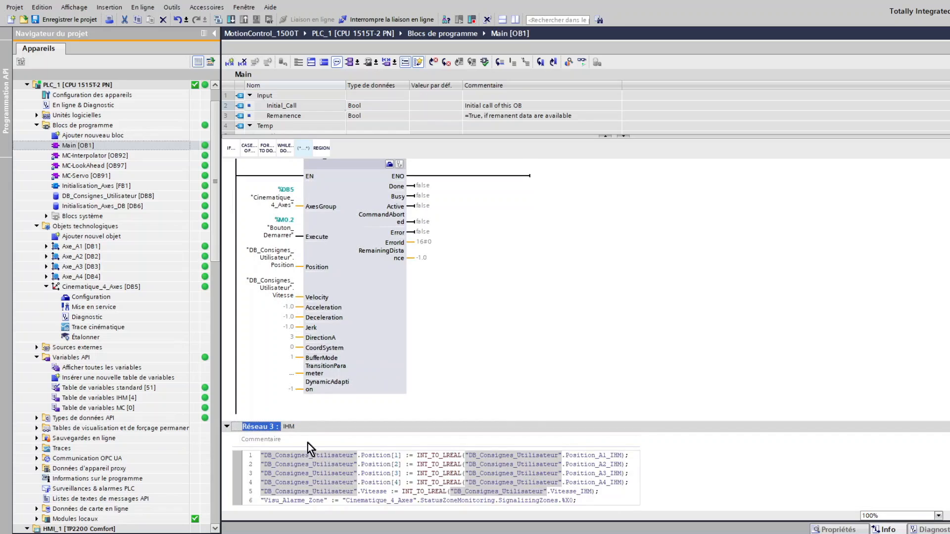
{"action": "left_click", "coordinate": [368, 500]}
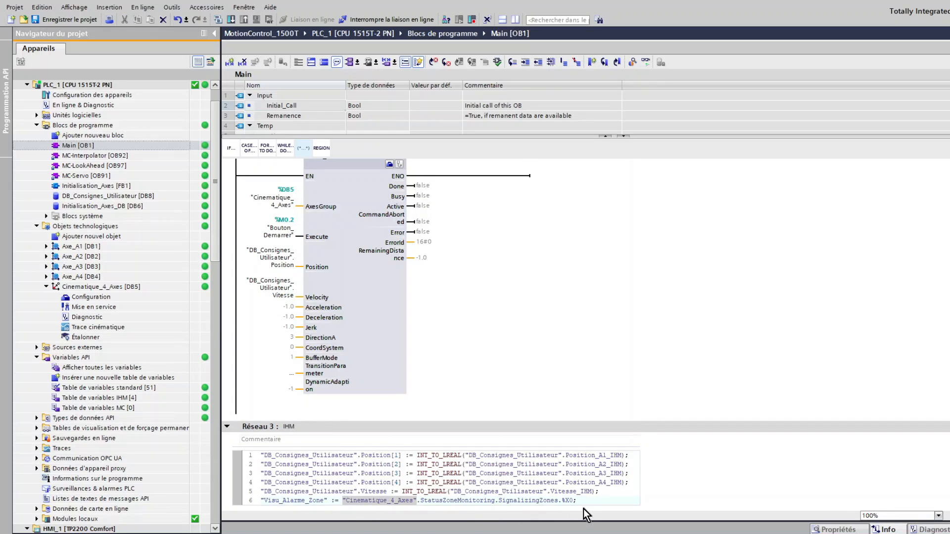
{"action": "left_click_drag", "start_coordinate": [579, 501], "coordinate": [277, 497]}
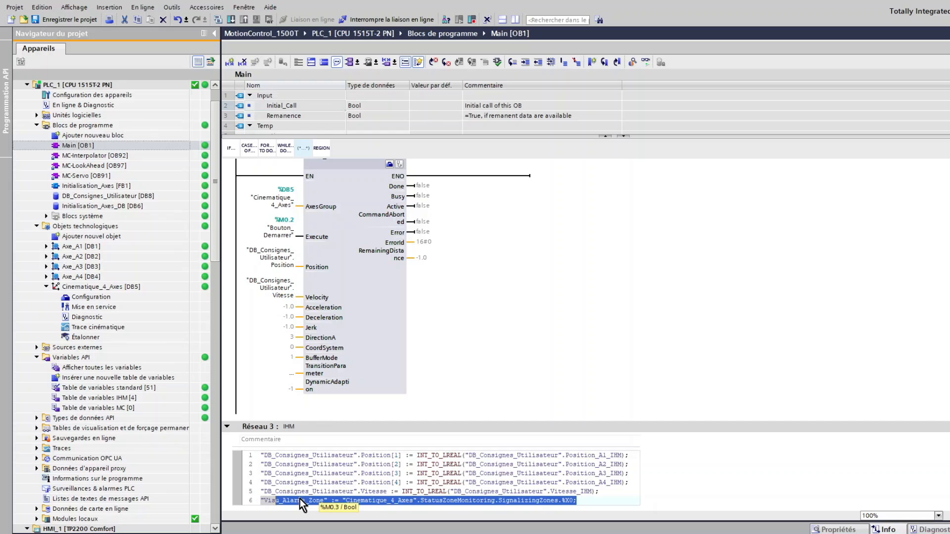
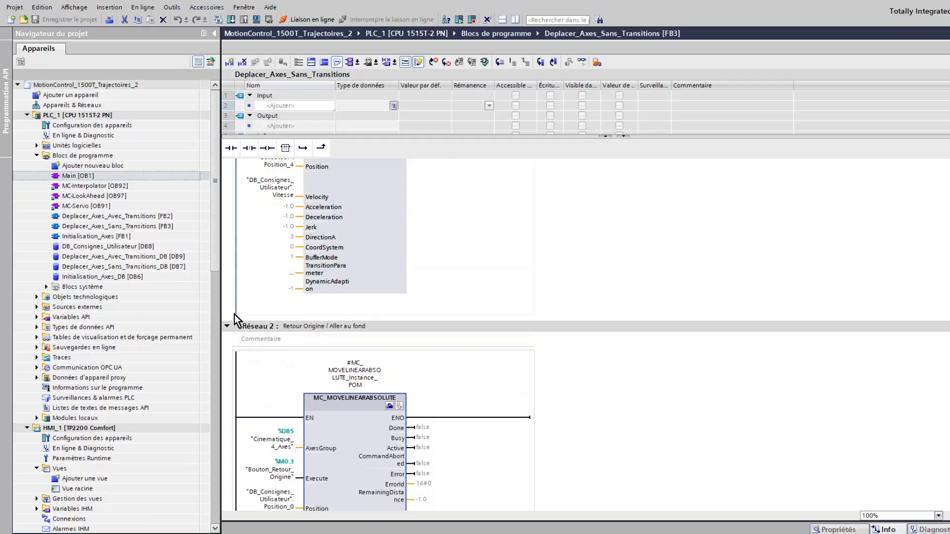
Collapse network 2 of Deplacer_Axes_Sans_Transitions and examine the first MC_MOVELINEARABSOLUTE block's start condition and Position_1 input in network 1
{"action": "left_click", "coordinate": [229, 330]}
{"action": "left_click", "coordinate": [228, 328]}
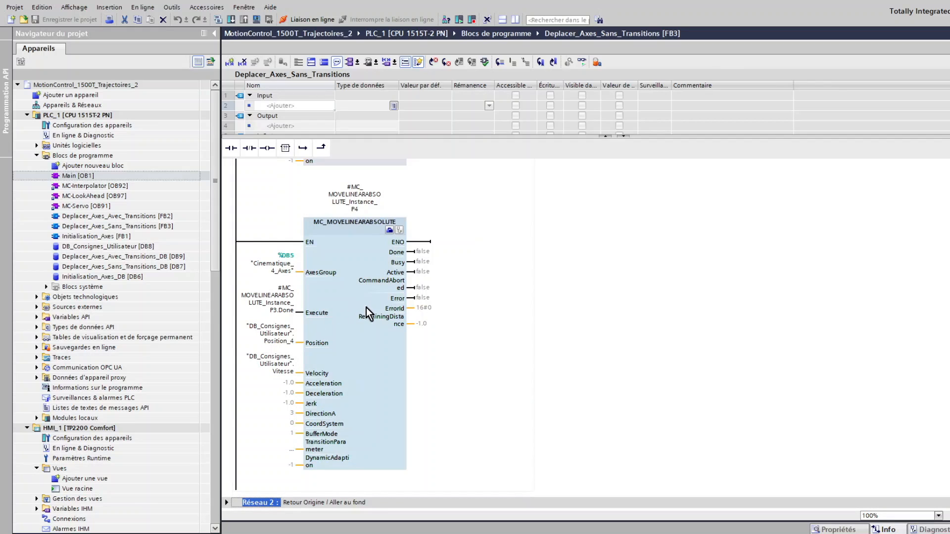
{"action": "scroll", "coordinate": [366, 307], "scroll_direction": "up", "scroll_amount": 15}
{"action": "scroll", "coordinate": [366, 308], "scroll_direction": "up", "scroll_amount": 5}
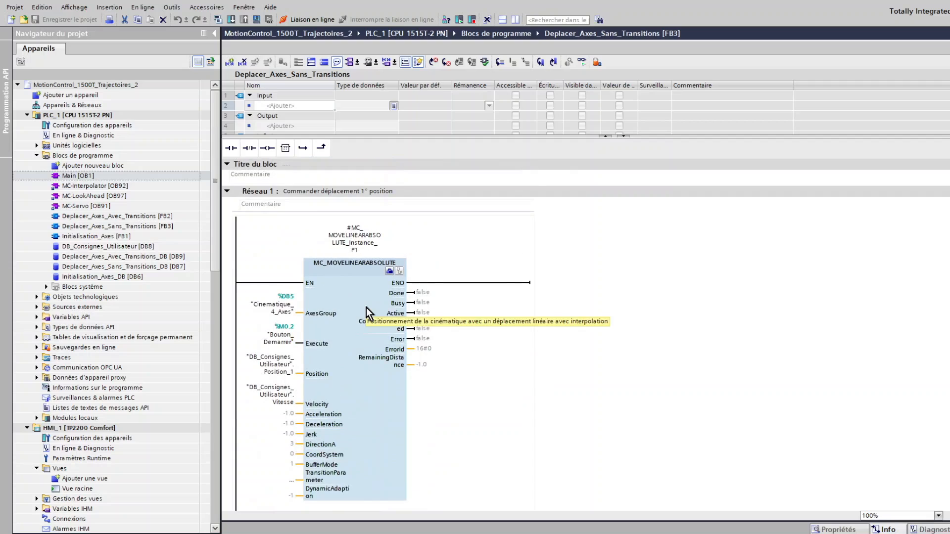
{"action": "left_click", "coordinate": [352, 335]}
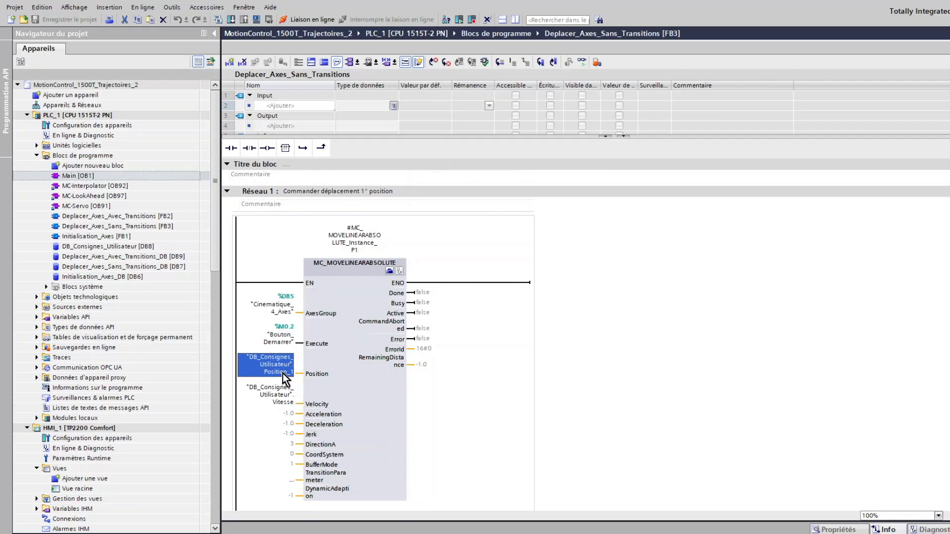
Examine the Execute and Position inputs of the P2 to P4 move blocks, and review the target positions in DB_Consignes_Utilisateur
{"action": "scroll", "coordinate": [341, 375], "scroll_direction": "down", "scroll_amount": 5}
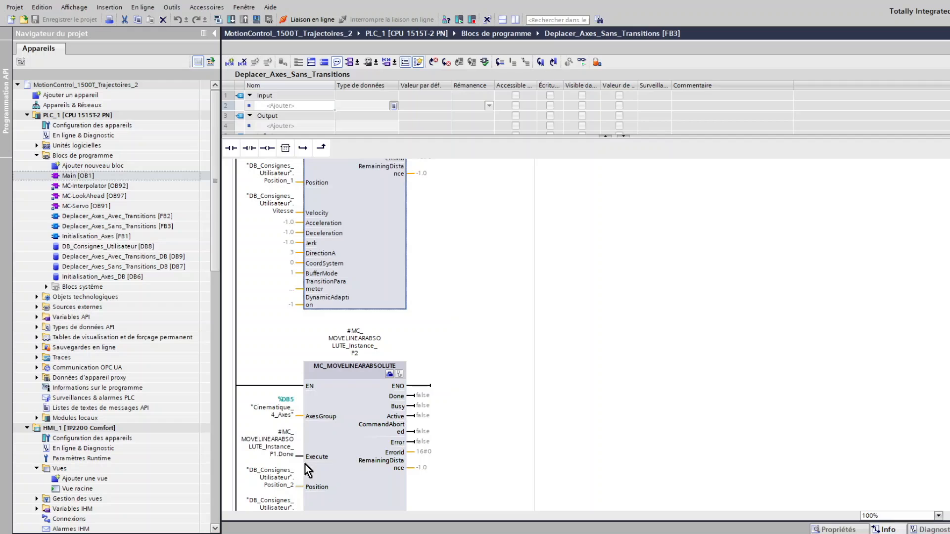
{"action": "scroll", "coordinate": [306, 471], "scroll_direction": "down", "scroll_amount": 2}
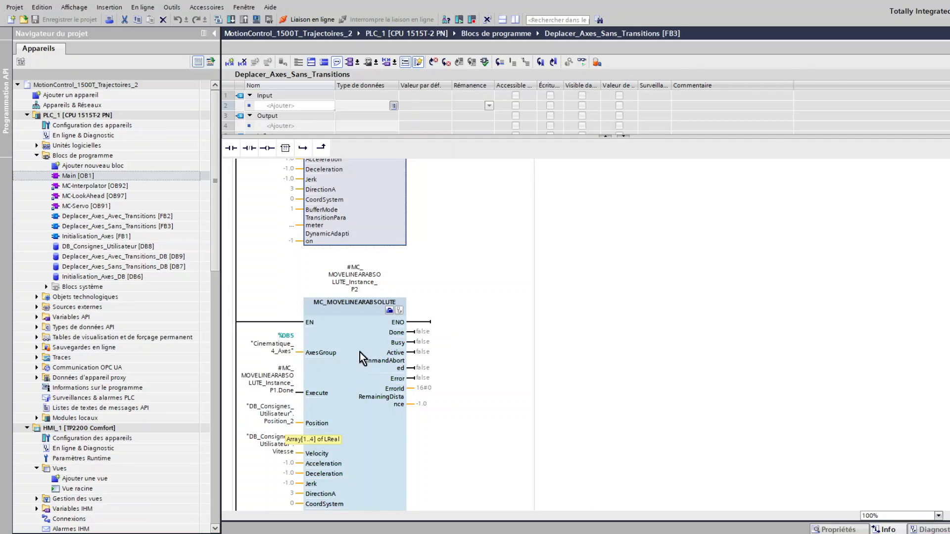
{"action": "left_click", "coordinate": [349, 339]}
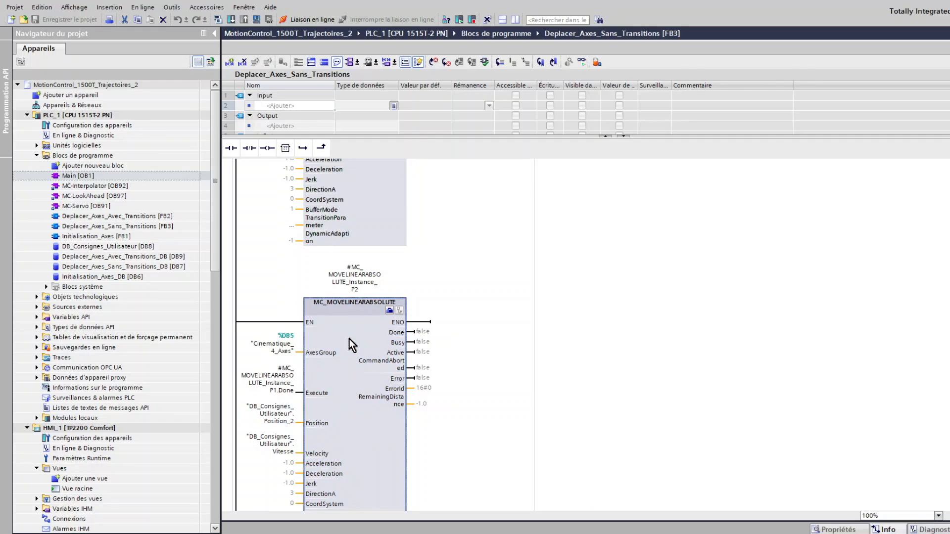
{"action": "left_click", "coordinate": [276, 387]}
{"action": "scroll", "coordinate": [379, 296], "scroll_direction": "up", "scroll_amount": 4}
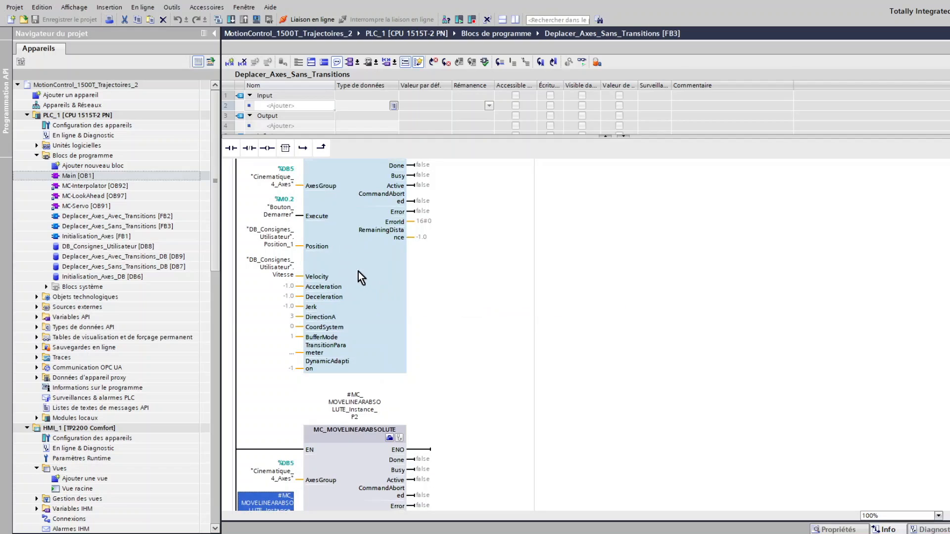
{"action": "scroll", "coordinate": [343, 464], "scroll_direction": "down", "scroll_amount": 12}
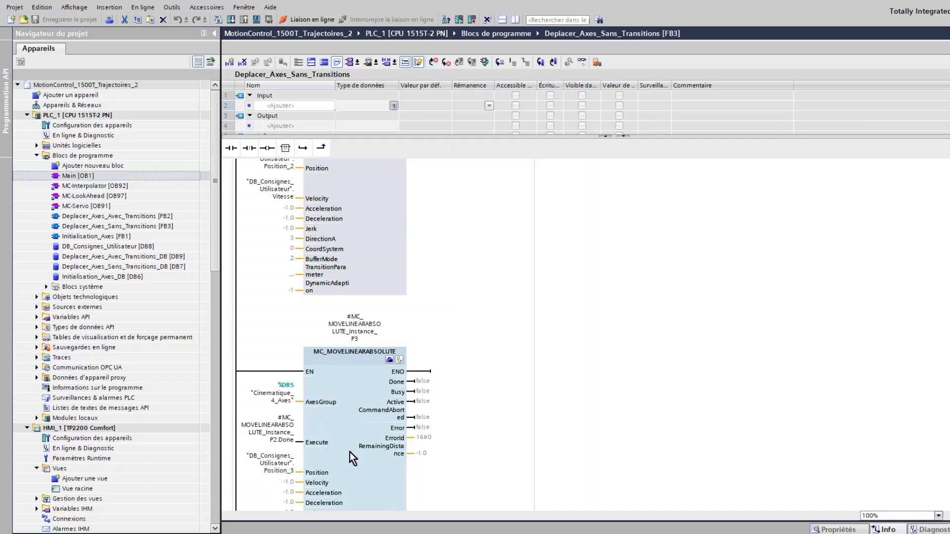
{"action": "scroll", "coordinate": [350, 452], "scroll_direction": "down", "scroll_amount": 10}
{"action": "scroll", "coordinate": [347, 385], "scroll_direction": "down", "scroll_amount": 3}
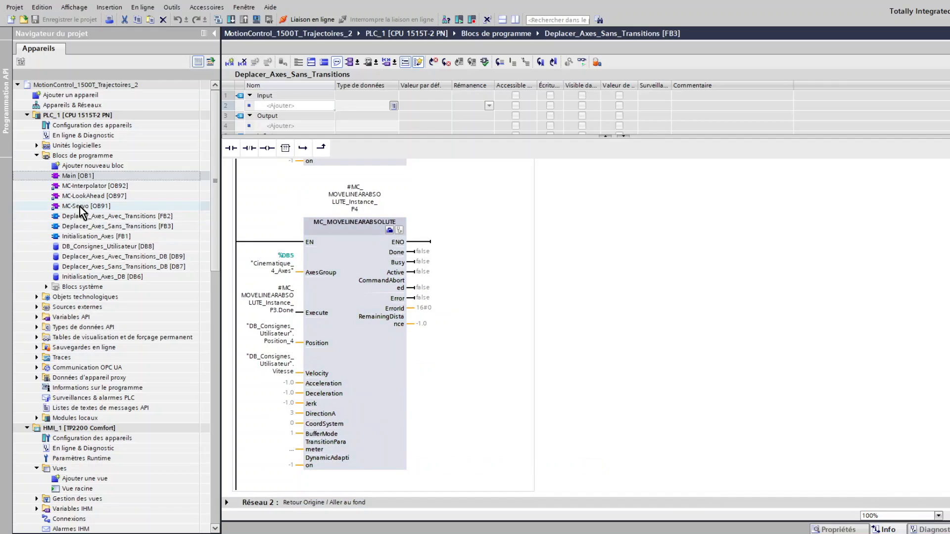
{"action": "double_click", "coordinate": [110, 250]}
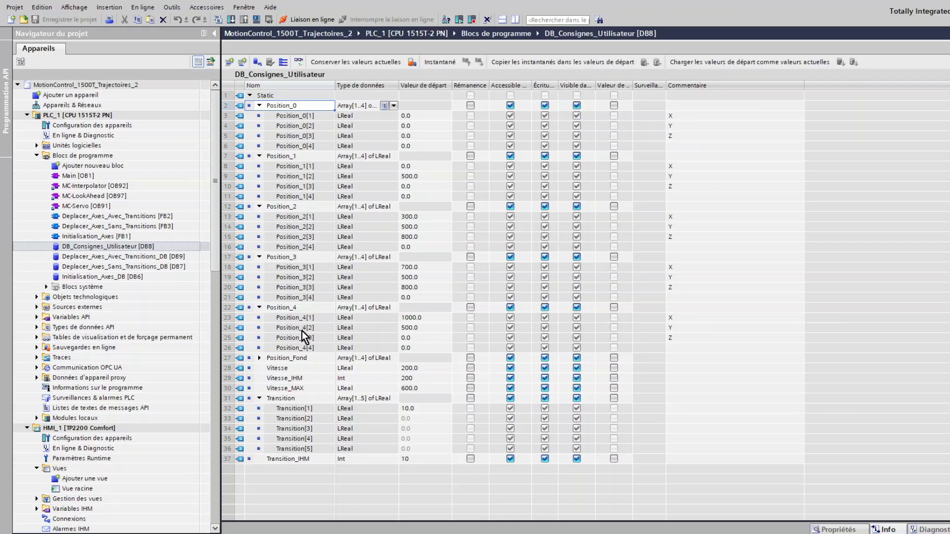
Open Deplacer_Axes_Avec_Transitions and compare the Execute, BufferMode and TransitionParameter inputs of the P1 and P2 move blocks
{"action": "double_click", "coordinate": [130, 218]}
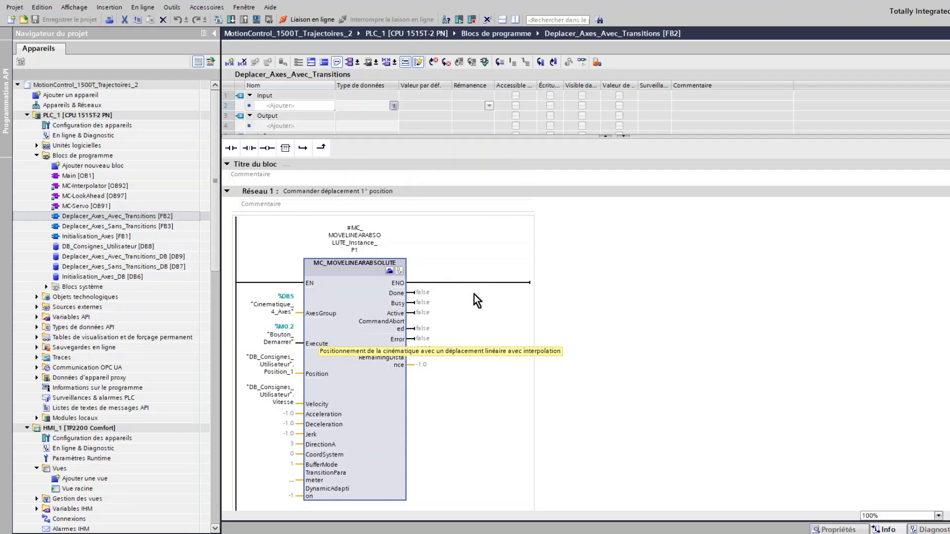
{"action": "scroll", "coordinate": [335, 369], "scroll_direction": "down", "scroll_amount": 2}
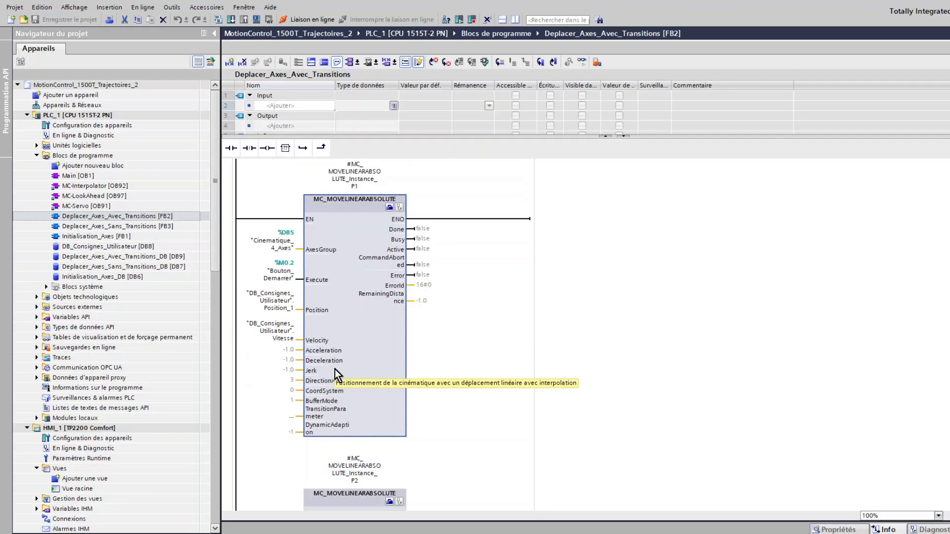
{"action": "scroll", "coordinate": [335, 369], "scroll_direction": "down", "scroll_amount": 8}
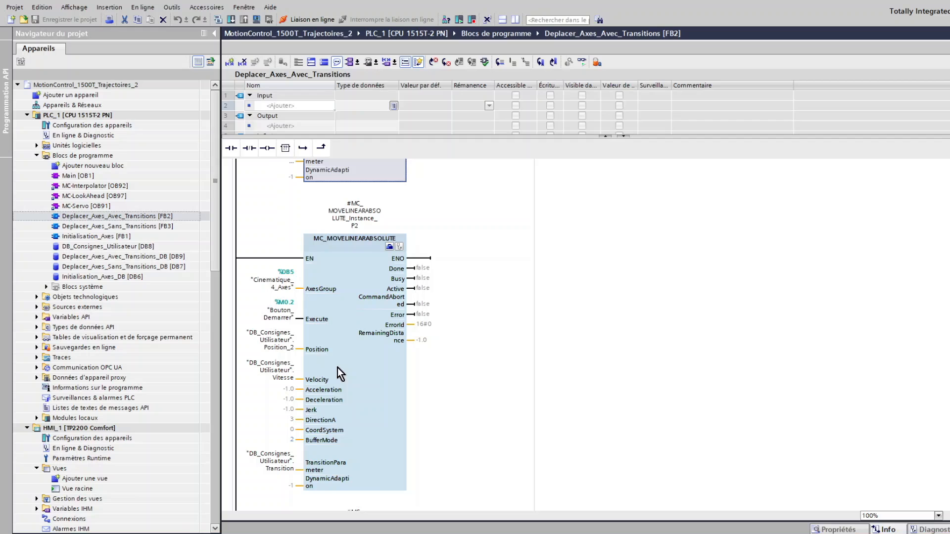
{"action": "scroll", "coordinate": [368, 278], "scroll_direction": "up", "scroll_amount": 4}
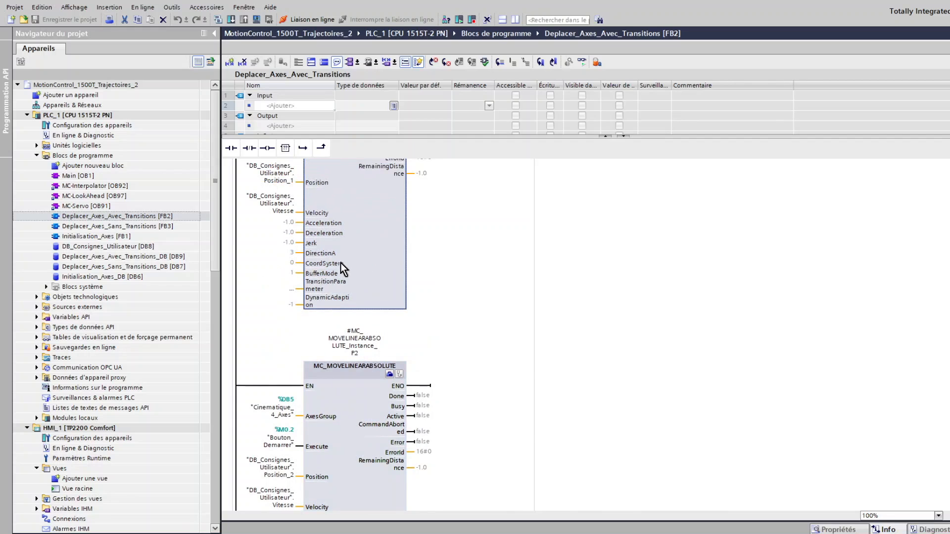
{"action": "scroll", "coordinate": [351, 254], "scroll_direction": "down", "scroll_amount": 4}
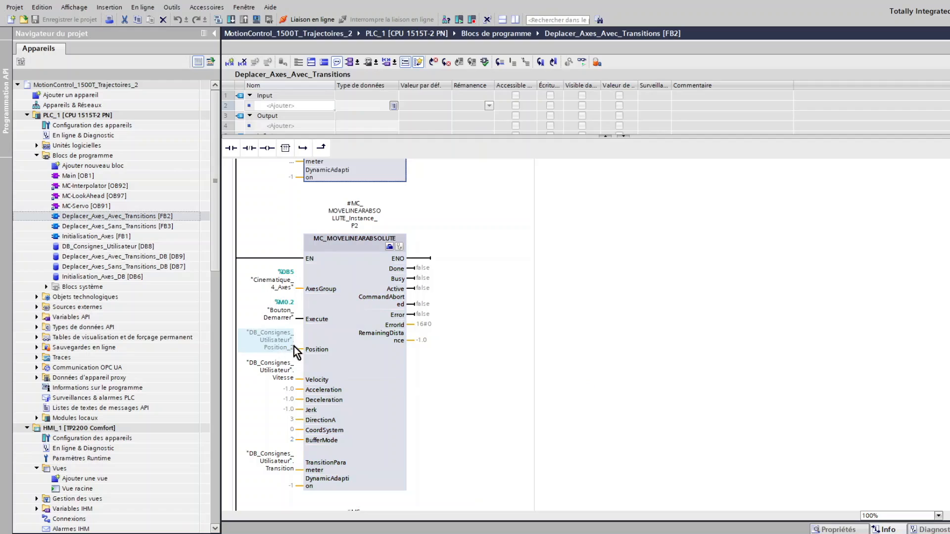
{"action": "left_click", "coordinate": [368, 418]}
{"action": "scroll", "coordinate": [369, 419], "scroll_direction": "up", "scroll_amount": 4}
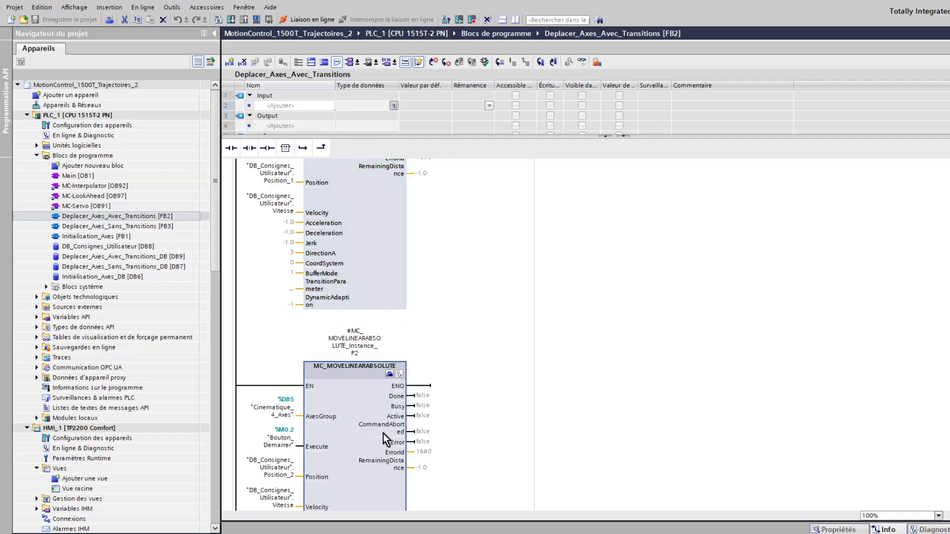
{"action": "scroll", "coordinate": [344, 459], "scroll_direction": "down", "scroll_amount": 6}
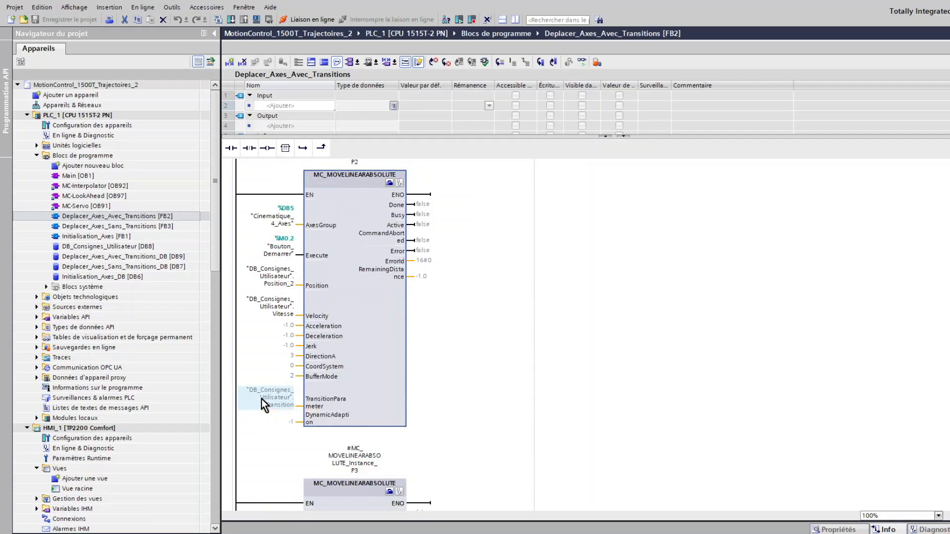
Examine the P2 move block's TransitionParameter input and compare the Bouton_Demarrer assignment on the Execute inputs of P1 and P2
{"action": "left_click", "coordinate": [280, 404]}
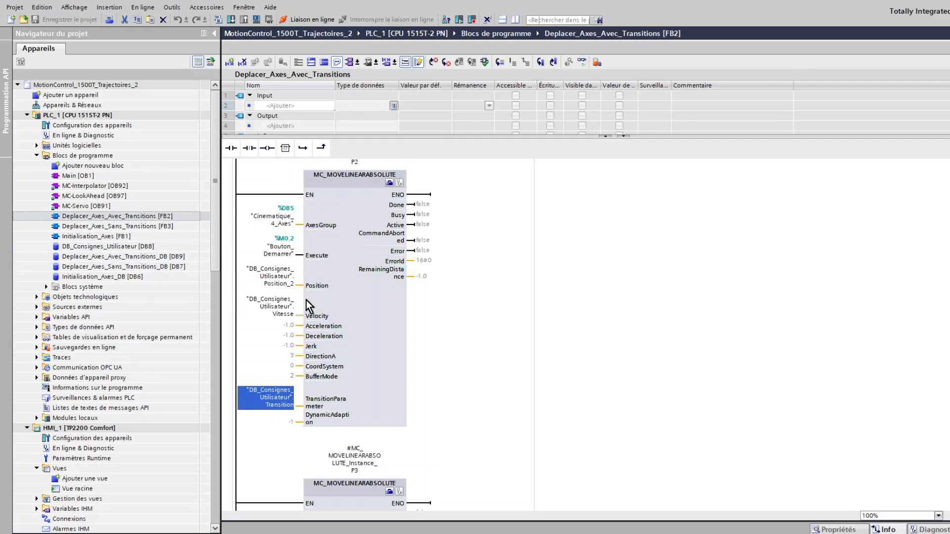
{"action": "left_click", "coordinate": [284, 253]}
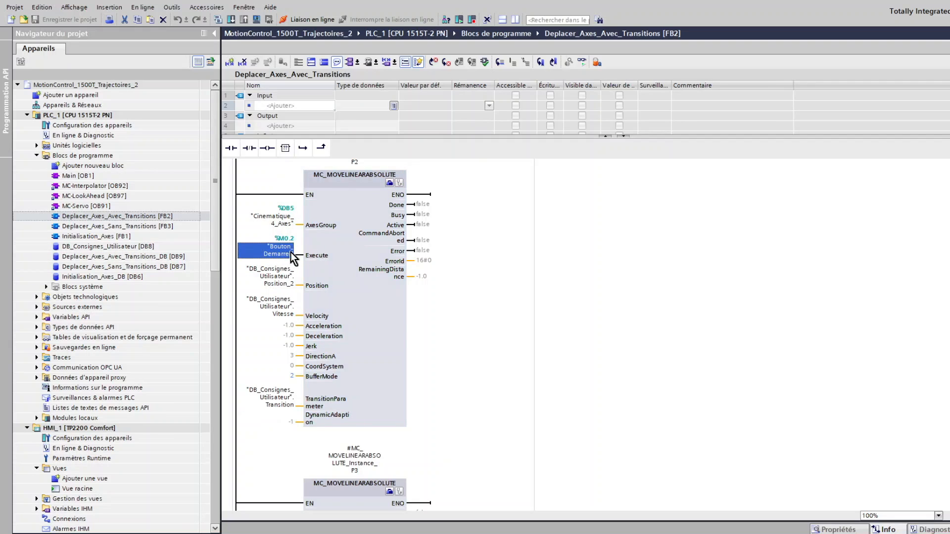
{"action": "scroll", "coordinate": [328, 262], "scroll_direction": "up", "scroll_amount": 10}
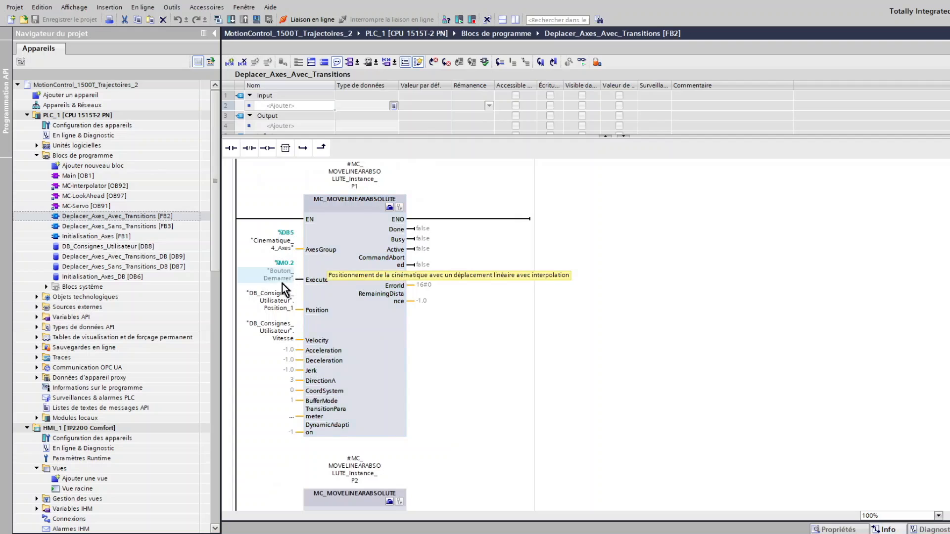
{"action": "left_click", "coordinate": [281, 283]}
{"action": "scroll", "coordinate": [330, 281], "scroll_direction": "down", "scroll_amount": 3}
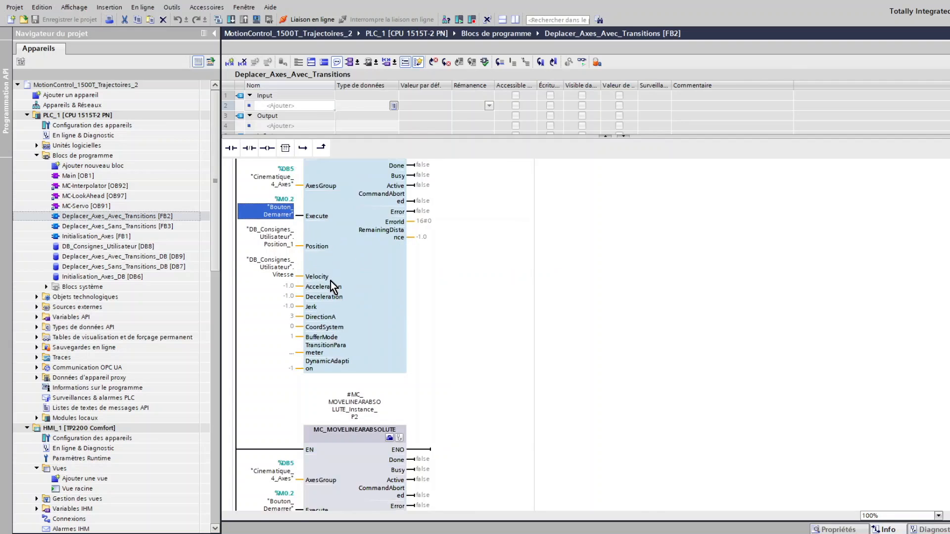
{"action": "scroll", "coordinate": [331, 281], "scroll_direction": "down", "scroll_amount": 12}
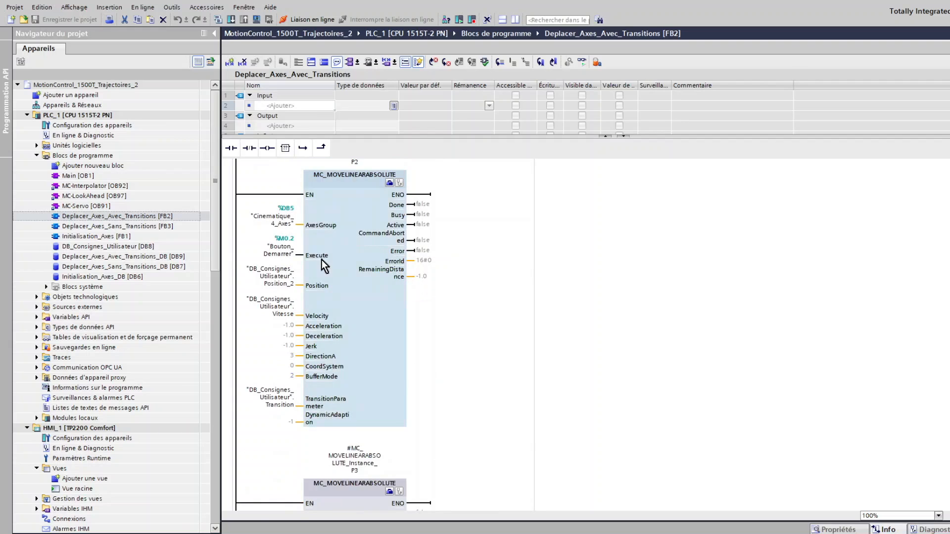
Examine the Execute and TransitionParameter inputs of the P3 and P4 move blocks, comparing the transition distance with that of P2
{"action": "scroll", "coordinate": [322, 260], "scroll_direction": "down", "scroll_amount": 9}
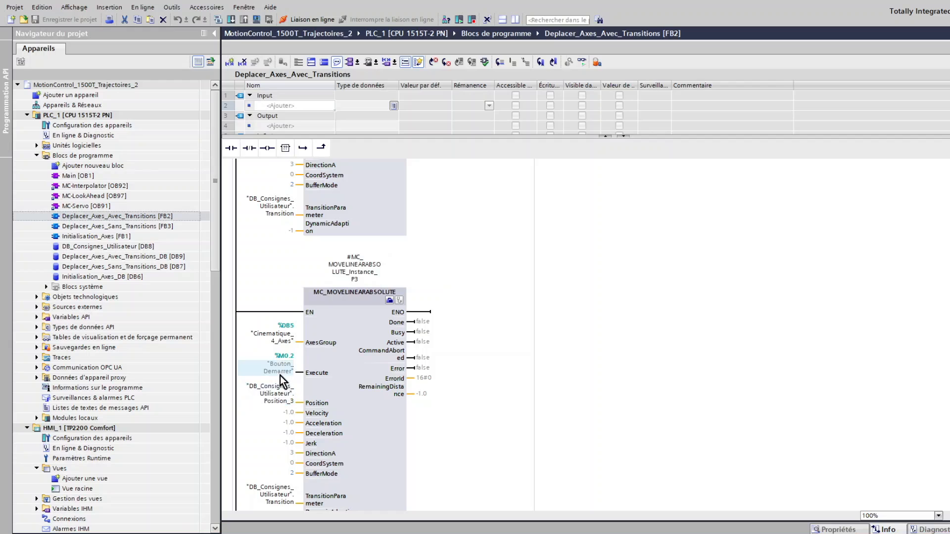
{"action": "left_click", "coordinate": [280, 375]}
{"action": "scroll", "coordinate": [322, 376], "scroll_direction": "down", "scroll_amount": 3}
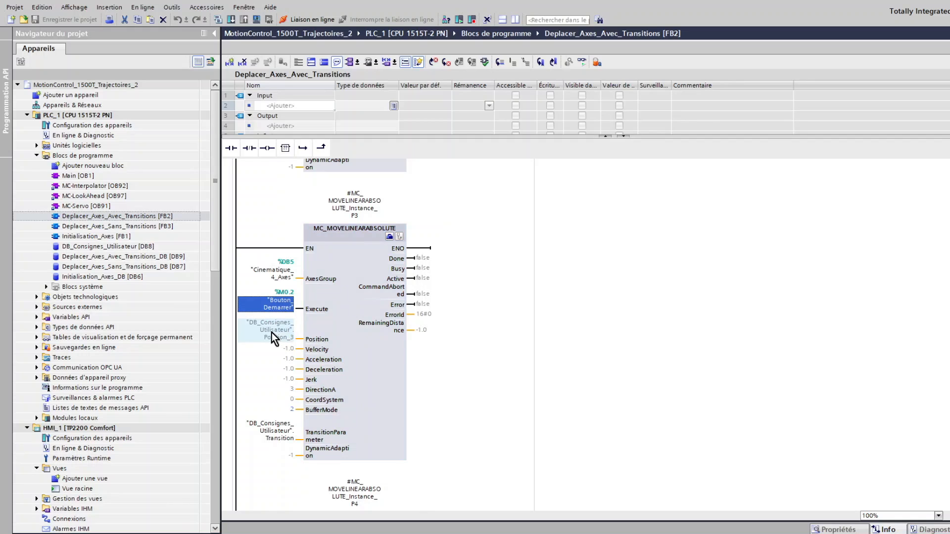
{"action": "mouse_move", "coordinate": [272, 333]}
{"action": "left_click", "coordinate": [269, 437]}
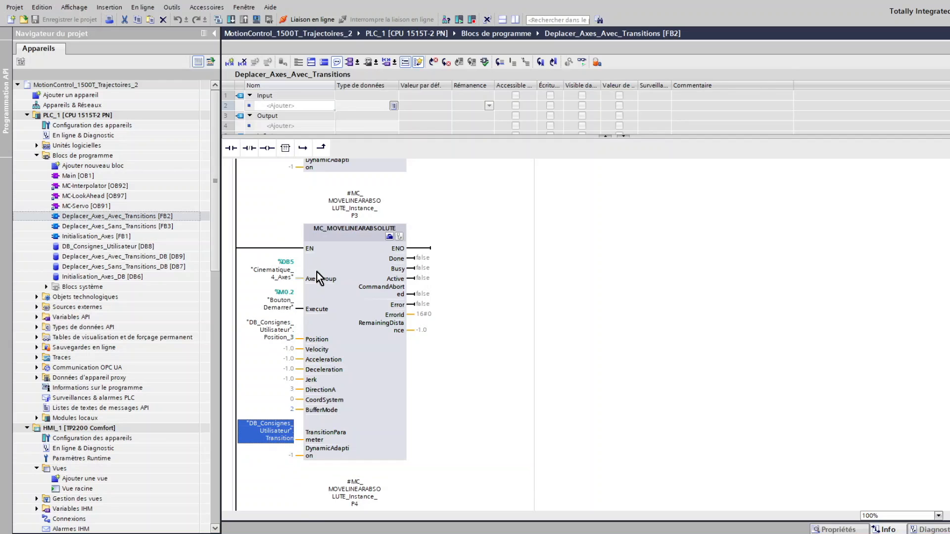
{"action": "scroll", "coordinate": [317, 271], "scroll_direction": "up", "scroll_amount": 3}
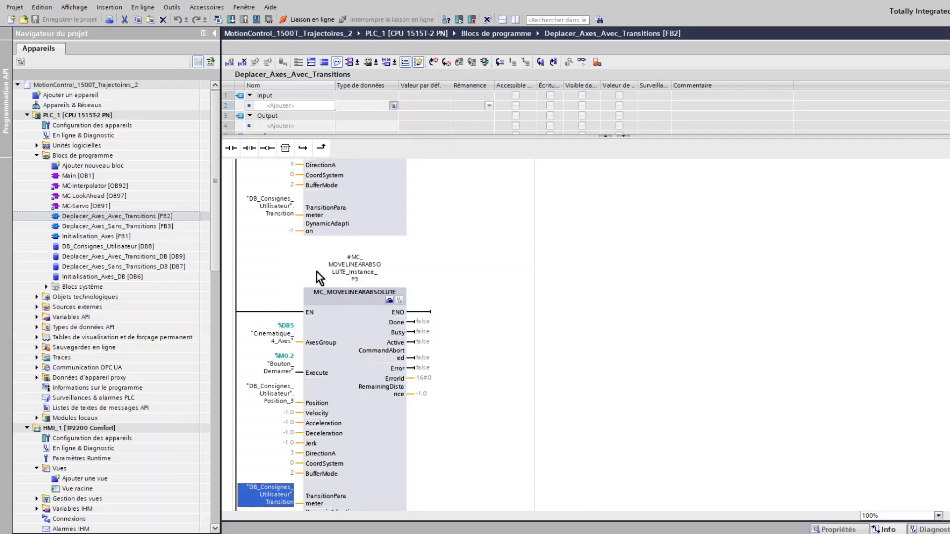
{"action": "left_click", "coordinate": [277, 207]}
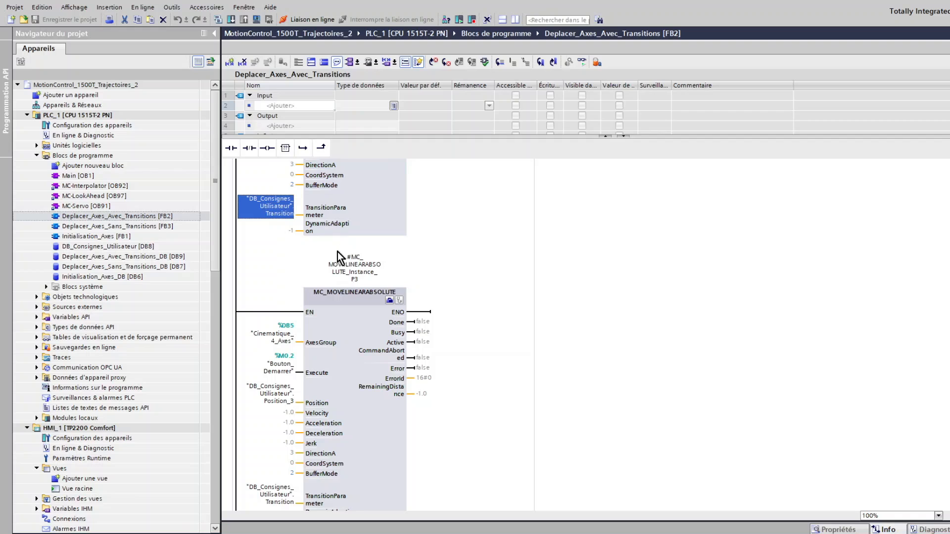
{"action": "scroll", "coordinate": [339, 330], "scroll_direction": "down", "scroll_amount": 15}
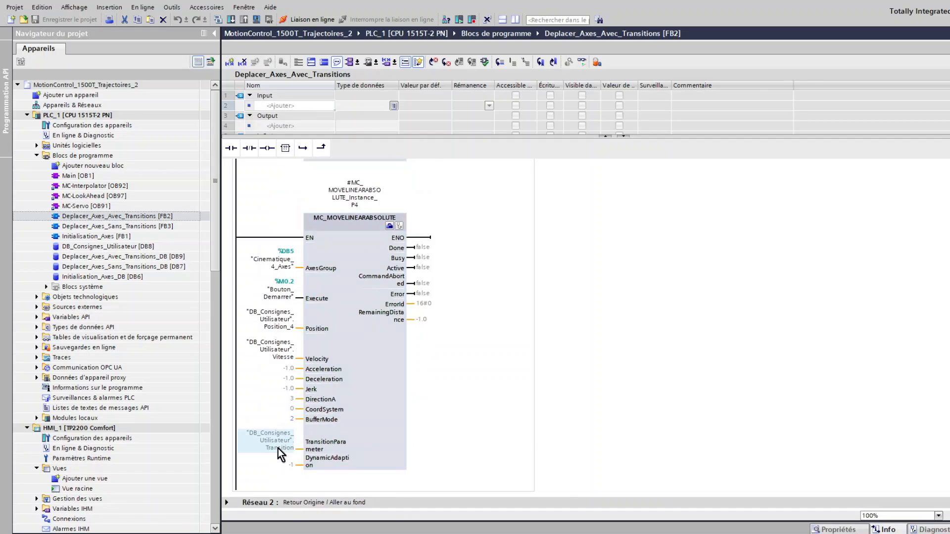
{"action": "left_click", "coordinate": [377, 396]}
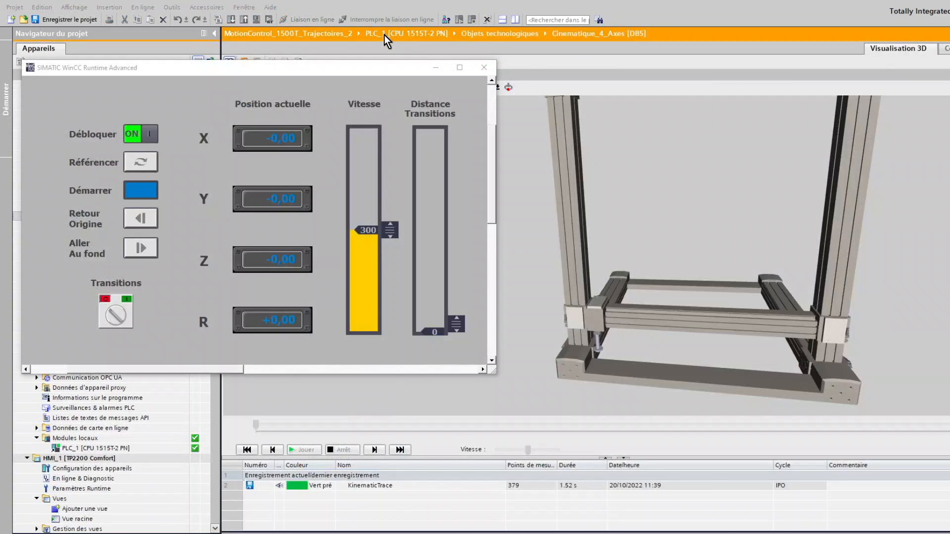
Record a kinematic trace of Cinematique_4_Axes while running the path without transitions from the HMI, and stop the recording once the path is complete
{"action": "left_click", "coordinate": [384, 35]}
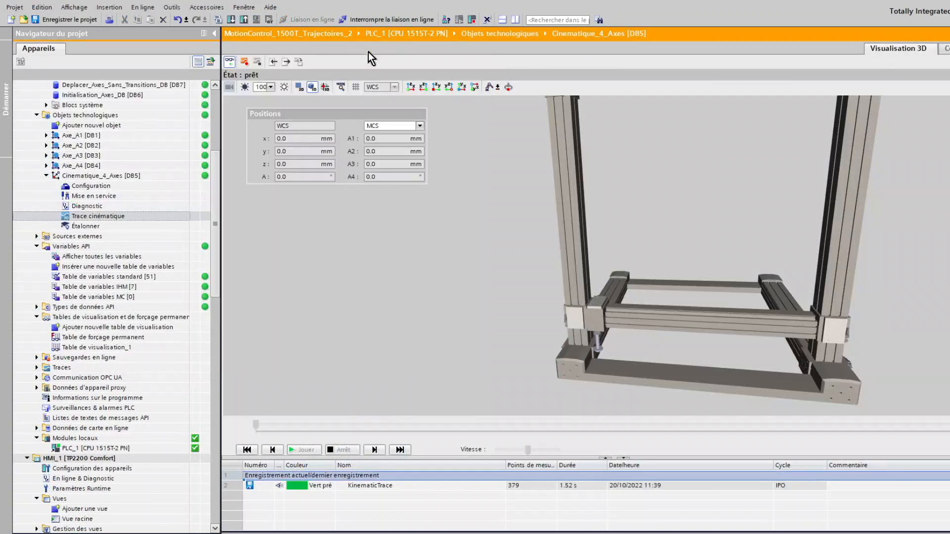
{"action": "left_click", "coordinate": [245, 62]}
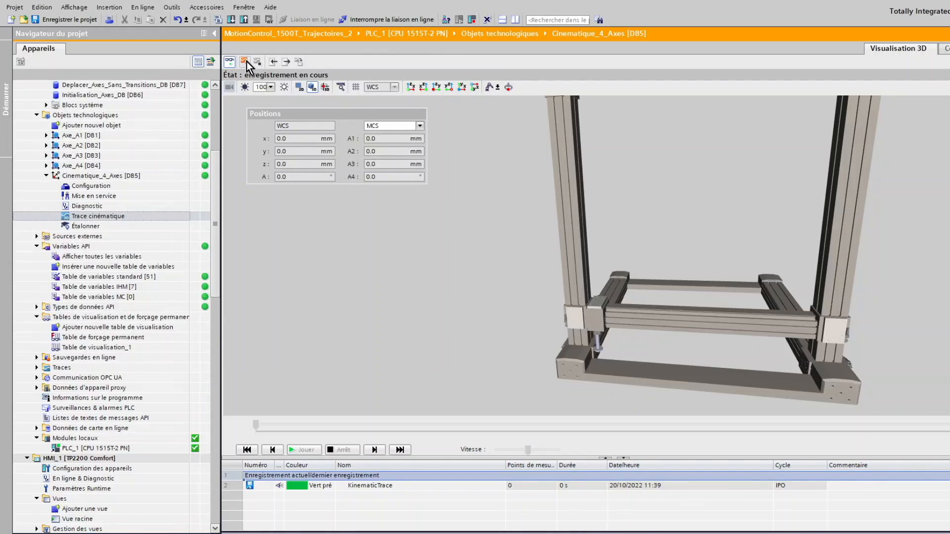
{"action": "key", "text": "alt+Tab"}
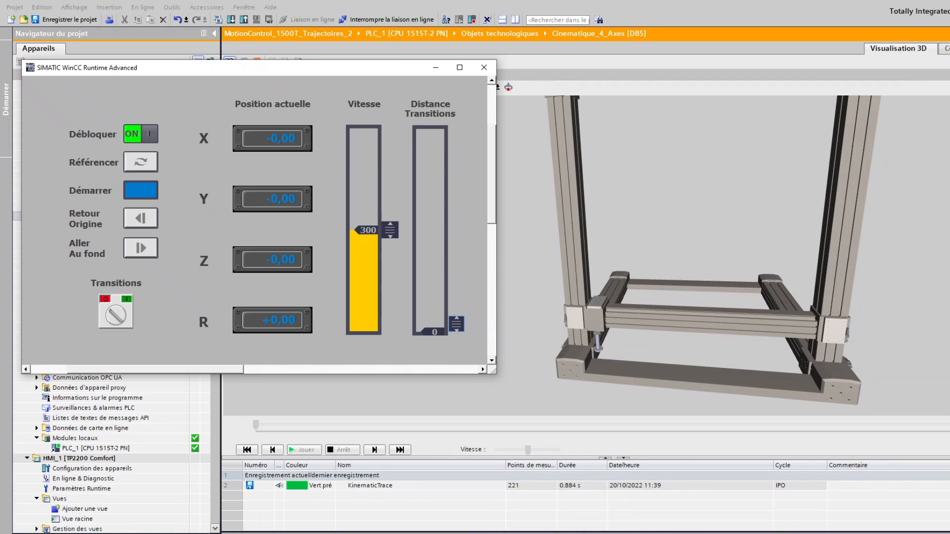
{"action": "left_click", "coordinate": [138, 197]}
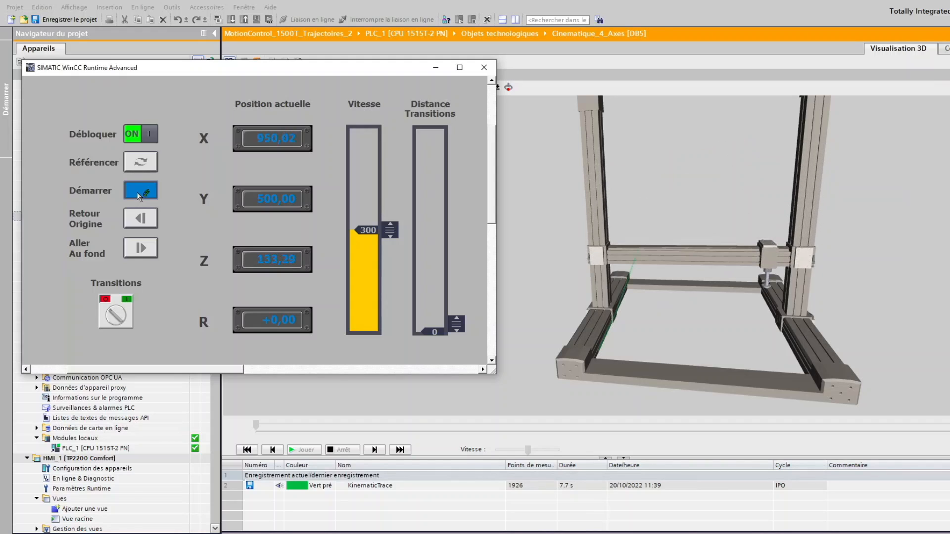
{"action": "left_click", "coordinate": [314, 45]}
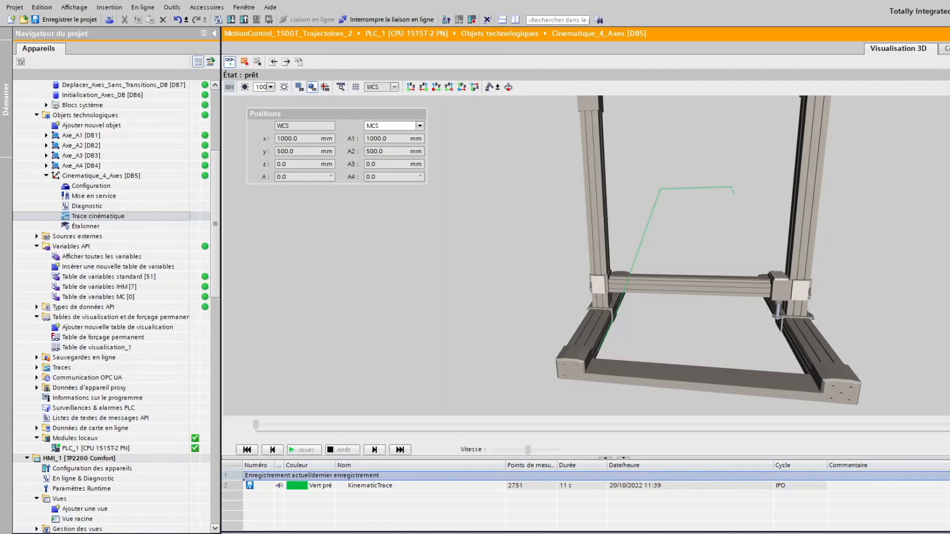
In the WinCC Runtime HMI, return the axes to the origin and enable transitions with a distance of 100
{"action": "key", "text": "alt+Tab"}
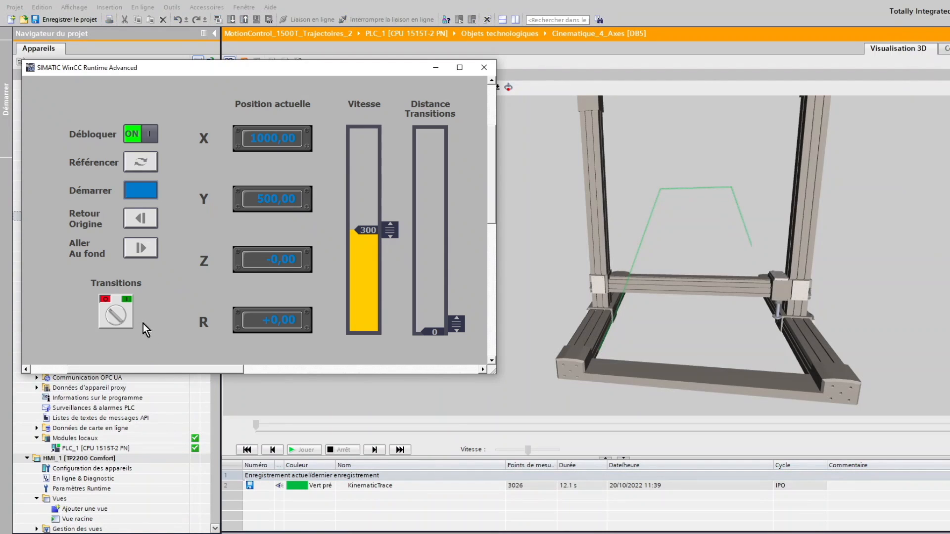
{"action": "left_click", "coordinate": [138, 224]}
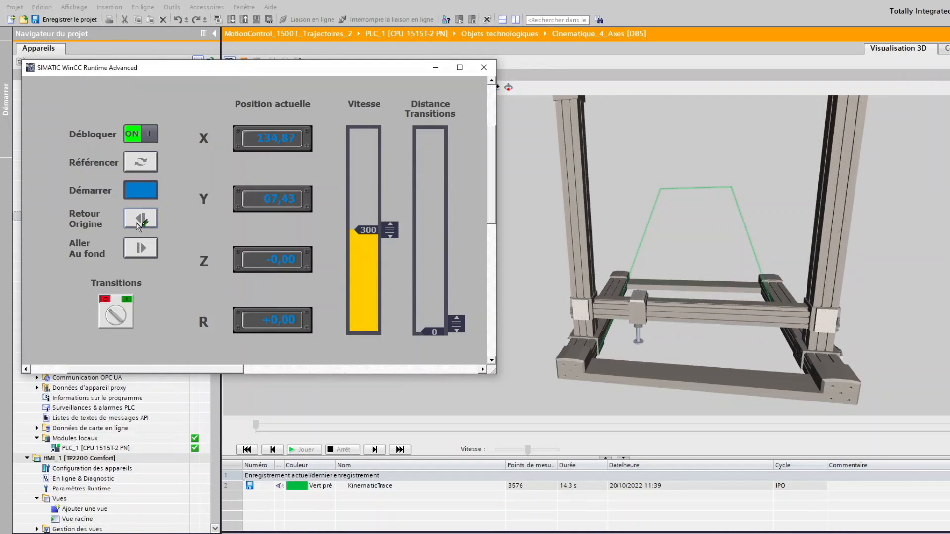
{"action": "left_click", "coordinate": [123, 319]}
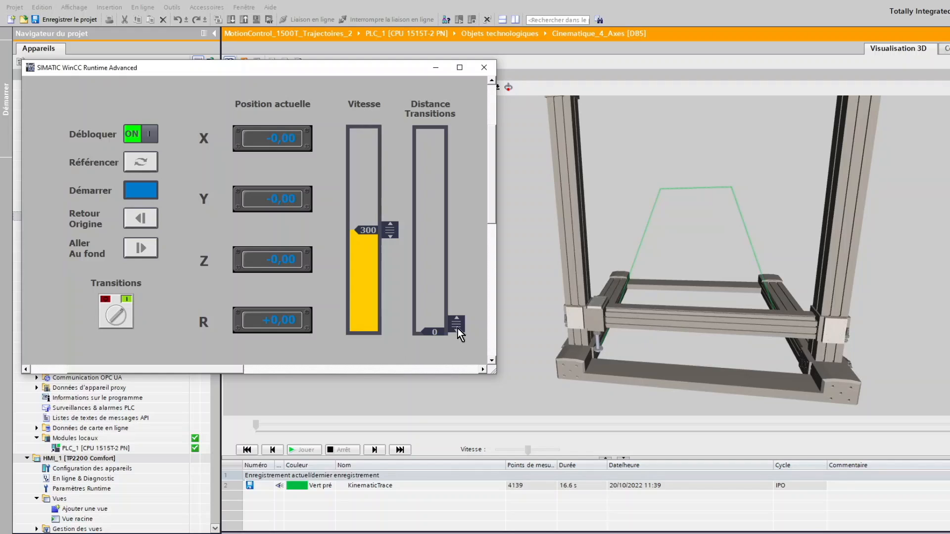
{"action": "left_click_drag", "start_coordinate": [457, 328], "coordinate": [470, 232]}
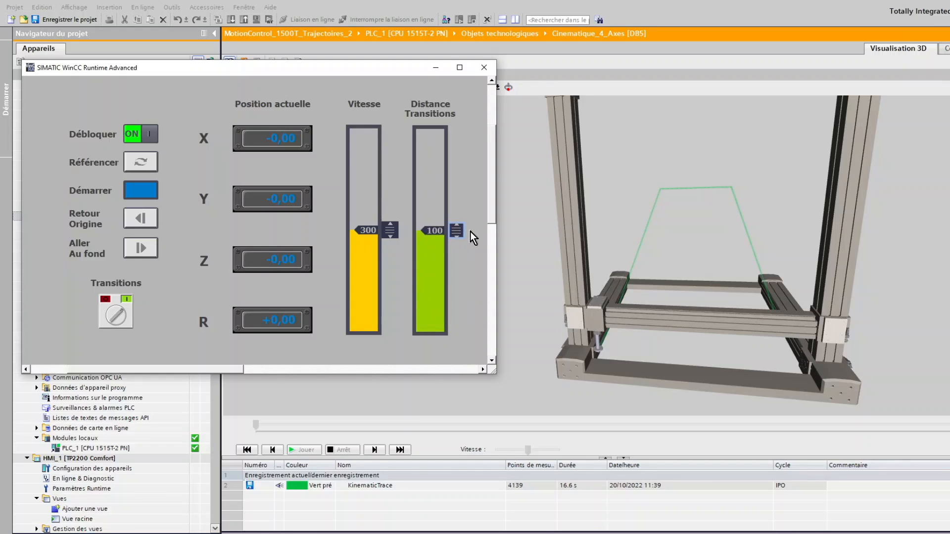
Store the current KinematicTrace recording in the kinematic trace view and set the current recording's colour to Jaune
{"action": "left_click", "coordinate": [350, 55]}
{"action": "left_click", "coordinate": [251, 486]}
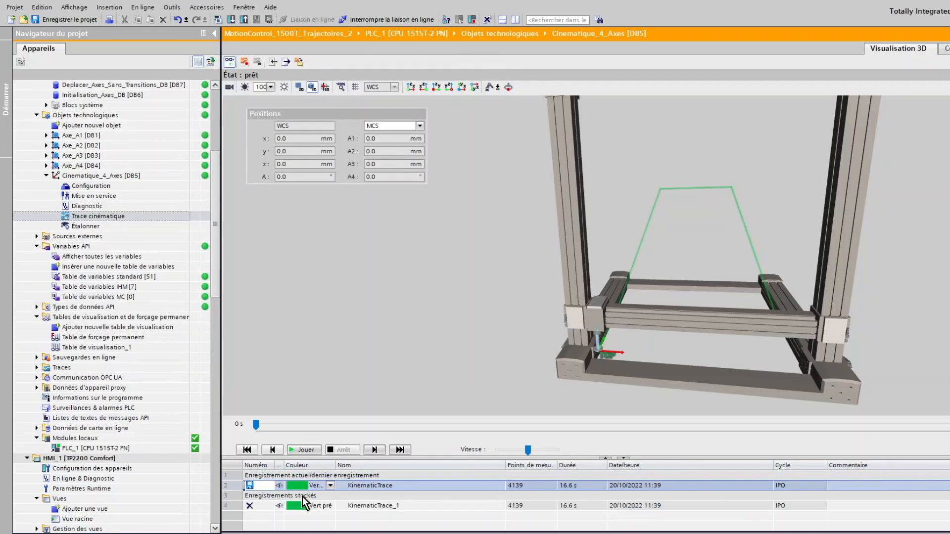
{"action": "left_click", "coordinate": [330, 486]}
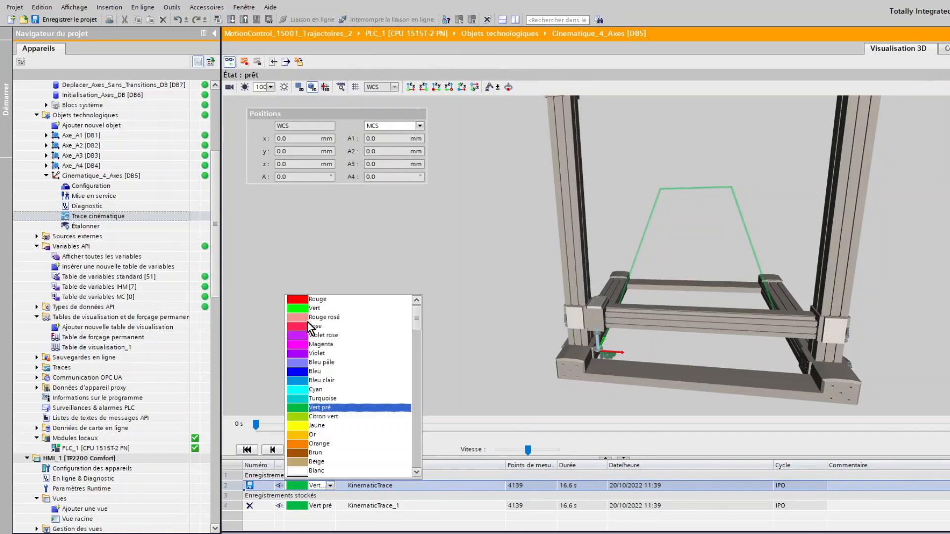
{"action": "left_click", "coordinate": [299, 302]}
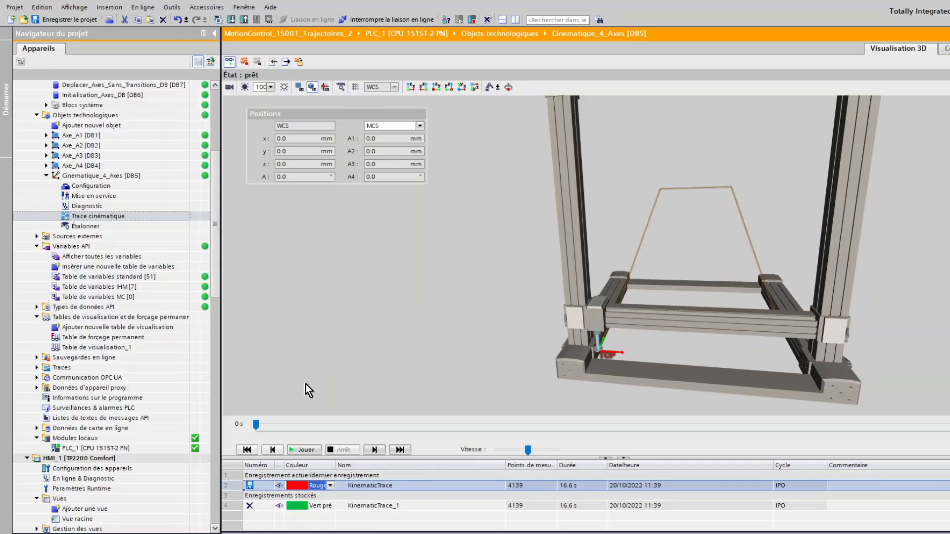
{"action": "left_click", "coordinate": [330, 488]}
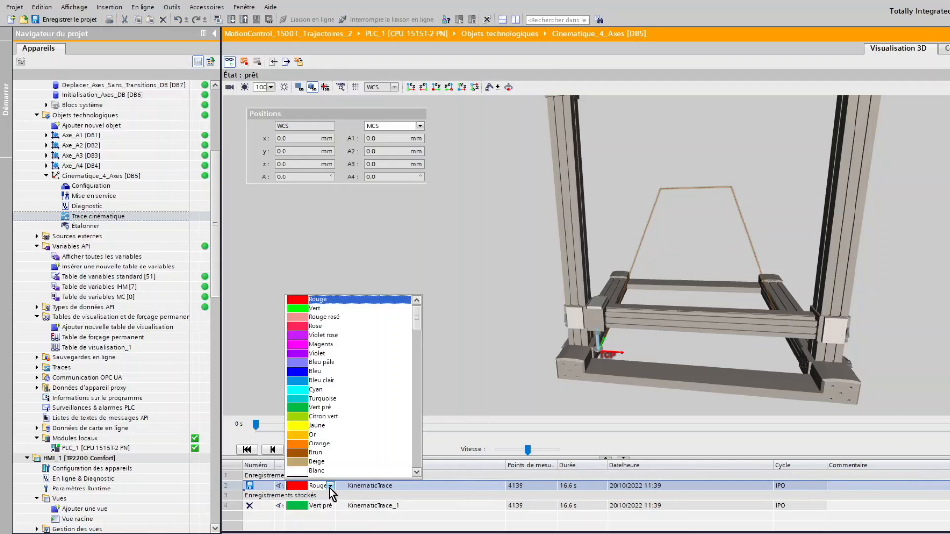
{"action": "left_click", "coordinate": [300, 424]}
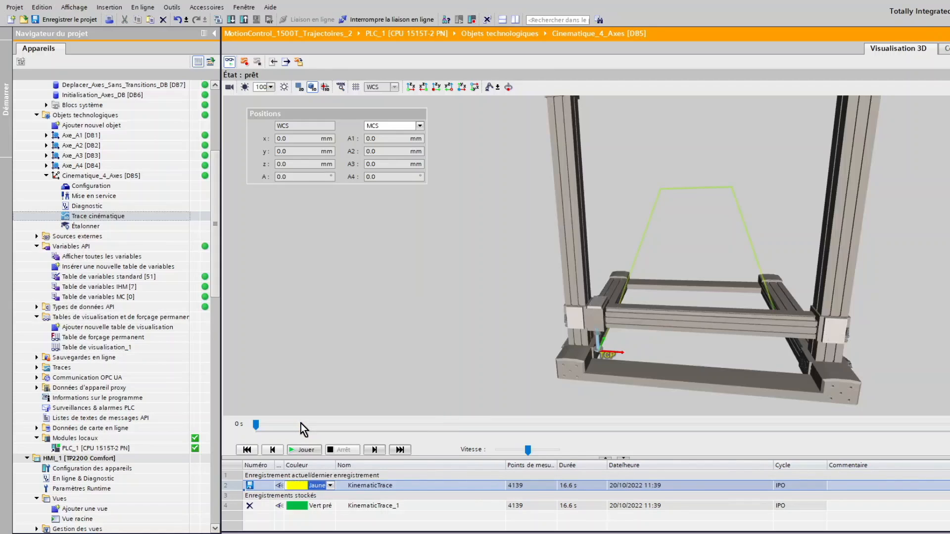
Record a new kinematic trace while running the path with transitions at distance 100 from the HMI, and stop the recording at the path's end
{"action": "left_click", "coordinate": [243, 62]}
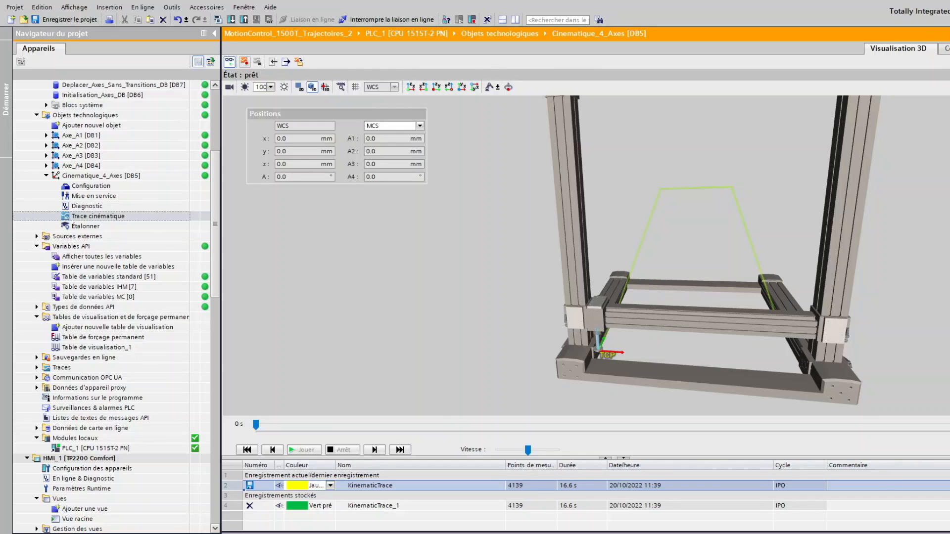
{"action": "key", "text": "alt+Tab"}
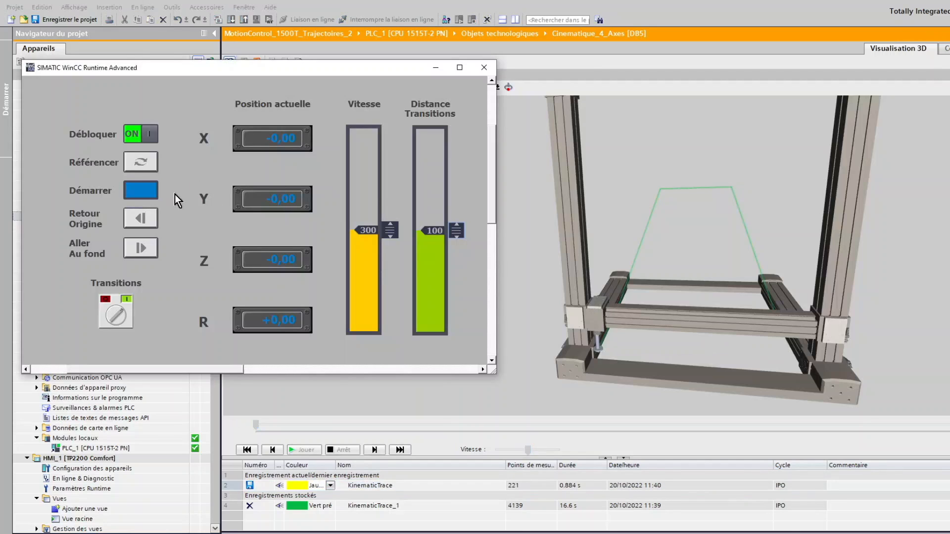
{"action": "left_click", "coordinate": [140, 192]}
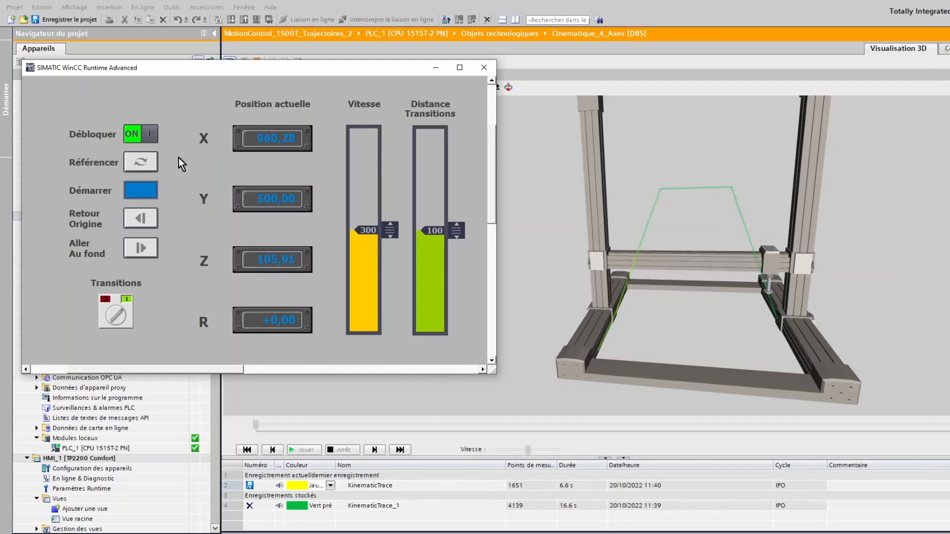
{"action": "left_click", "coordinate": [302, 47]}
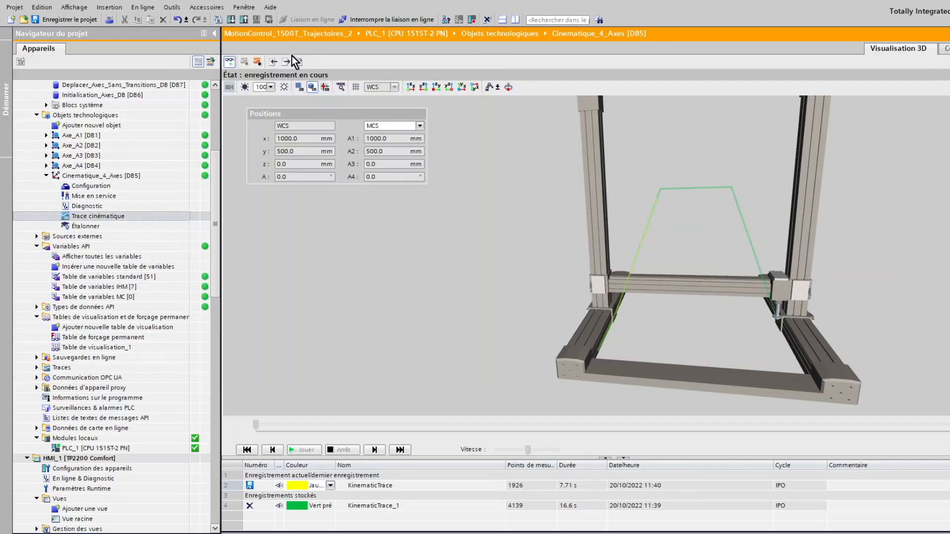
{"action": "left_click", "coordinate": [257, 63]}
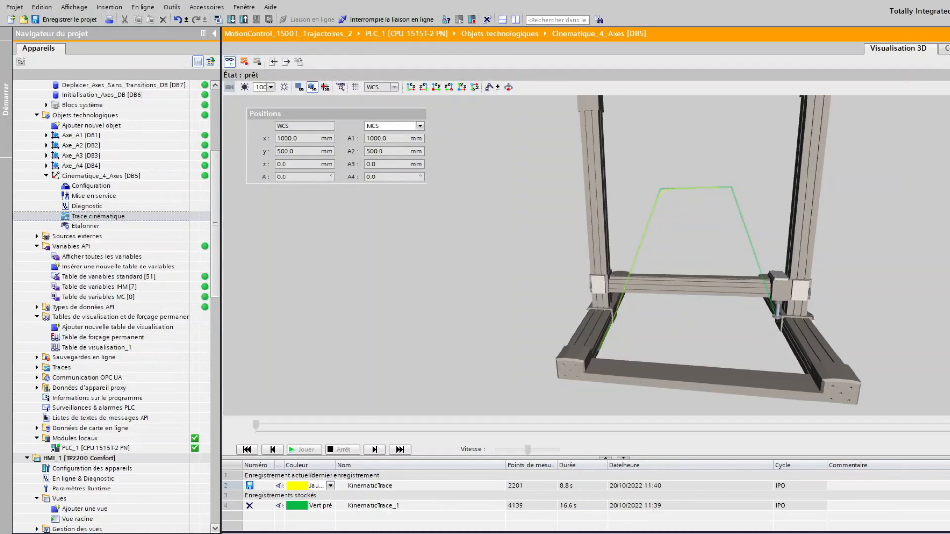
In the WinCC Runtime HMI, return the axes to the origin and set the transition distance to 200
{"action": "key", "text": "alt+Tab"}
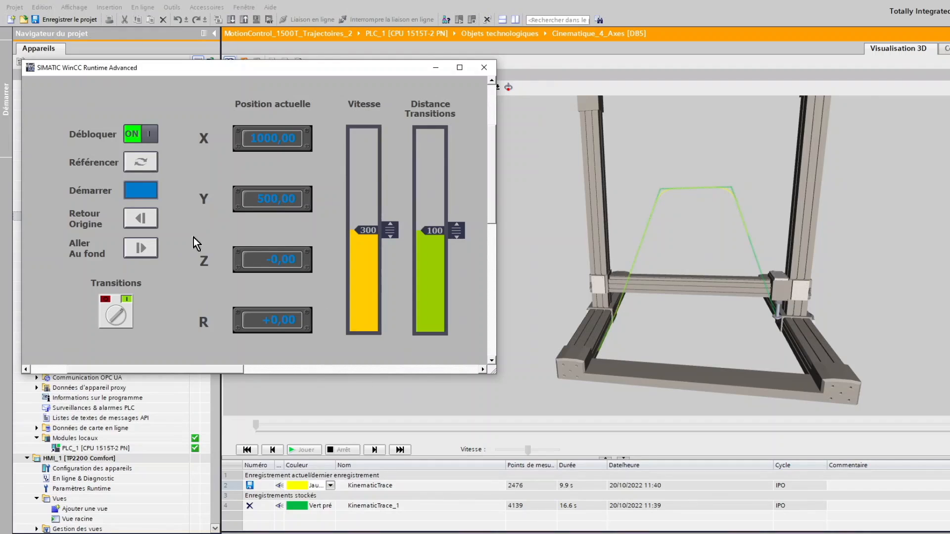
{"action": "left_click", "coordinate": [148, 225]}
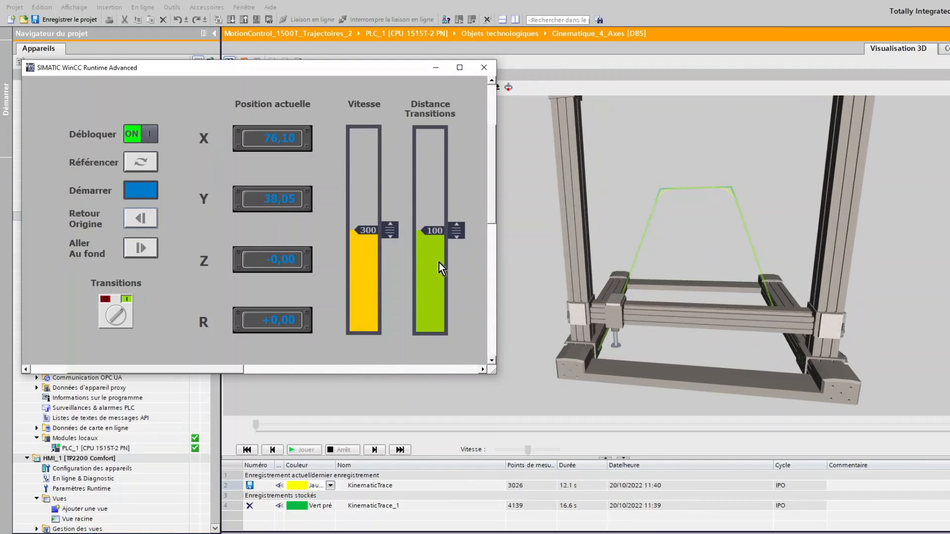
{"action": "left_click_drag", "start_coordinate": [456, 232], "coordinate": [455, 130]}
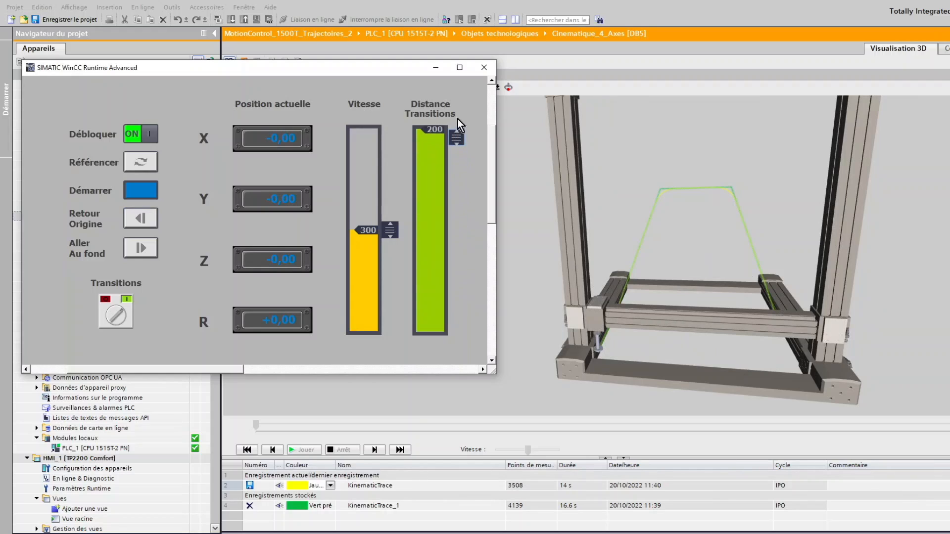
Back in the kinematic trace view, store the yellow KinematicTrace recording of the path with transitions
{"action": "left_click", "coordinate": [319, 49]}
{"action": "left_click", "coordinate": [250, 489]}
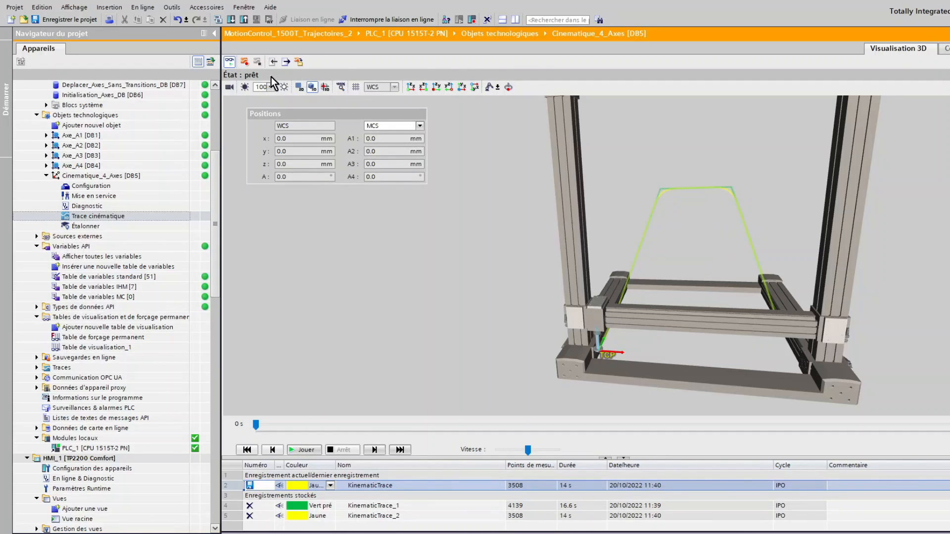
Record a new kinematic trace while running the path from the HMI with transition distance 200, and stop recording at the path's end
{"action": "left_click", "coordinate": [247, 64]}
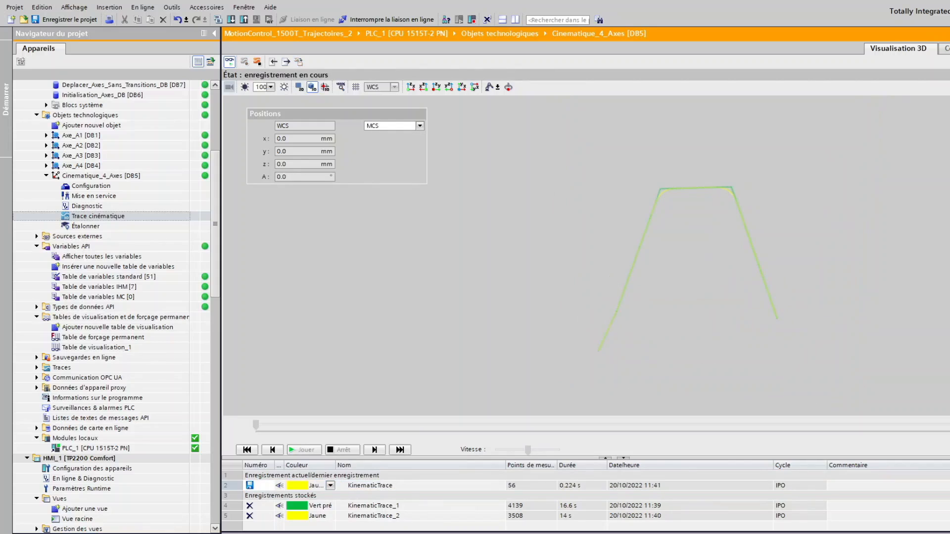
{"action": "key", "text": "alt+Tab"}
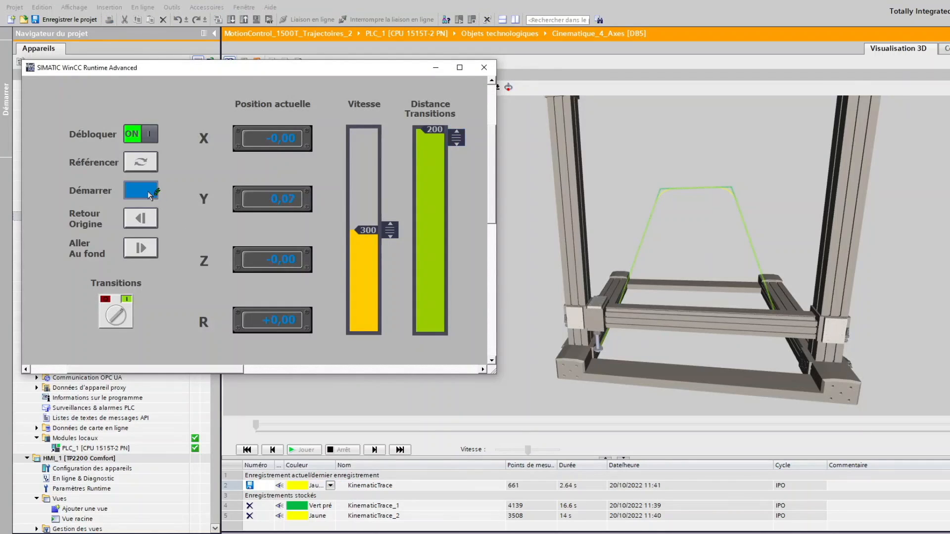
{"action": "left_click", "coordinate": [148, 191]}
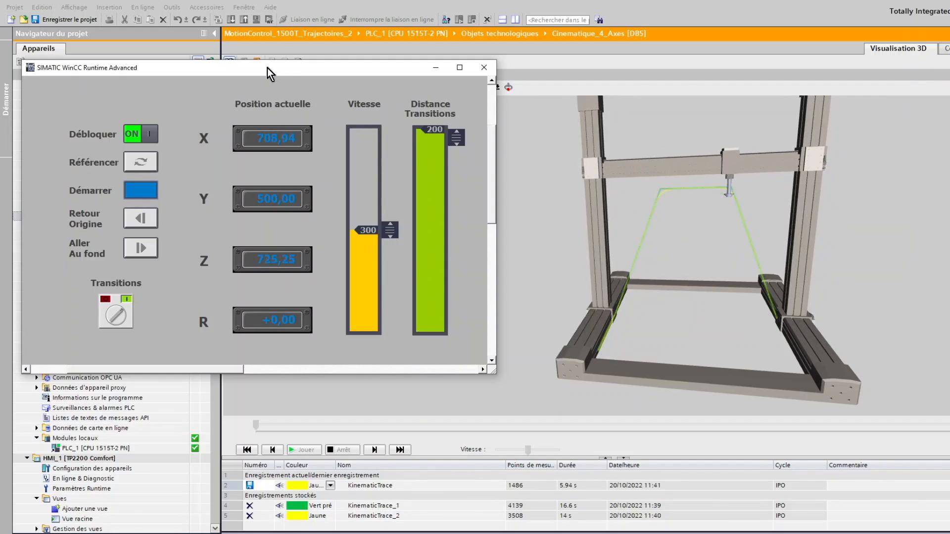
{"action": "left_click", "coordinate": [374, 47]}
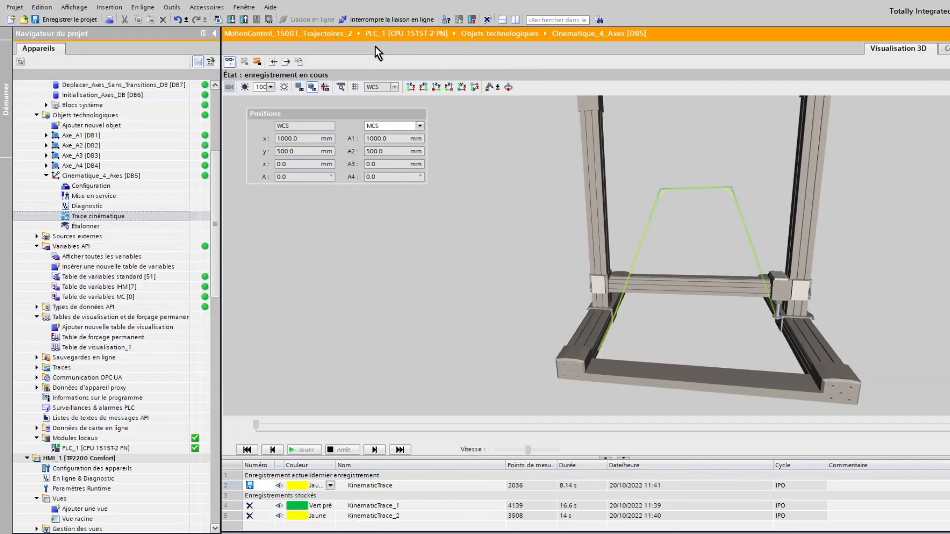
{"action": "left_click", "coordinate": [257, 62]}
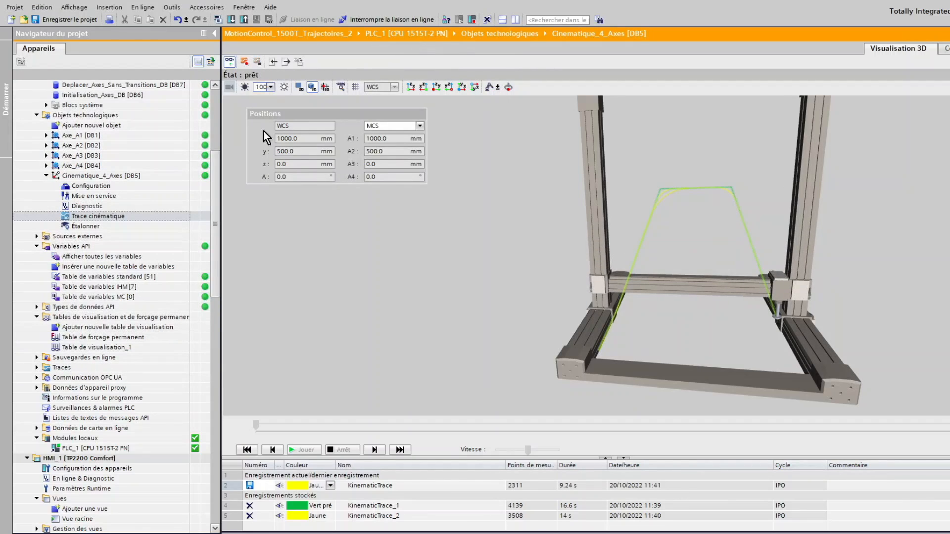
Set the current KinematicTrace recording's colour to Rouge and compare its rounded upper corners with the stored traces in the 3D view
{"action": "left_click", "coordinate": [330, 488]}
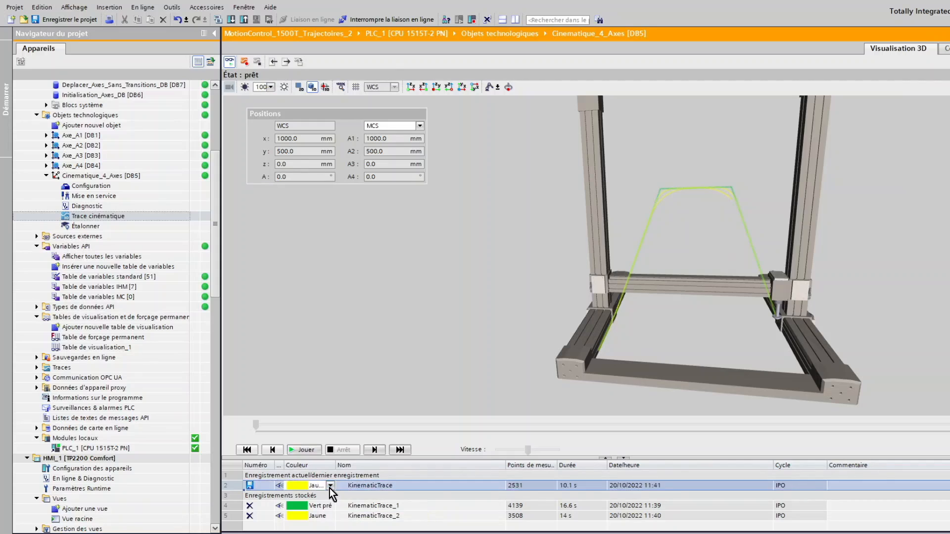
{"action": "left_click", "coordinate": [330, 489]}
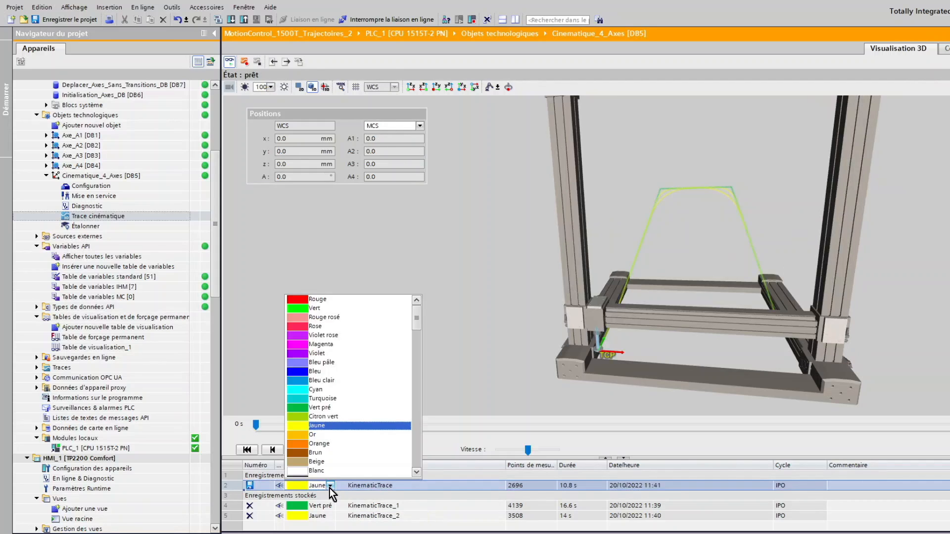
{"action": "left_click", "coordinate": [305, 300]}
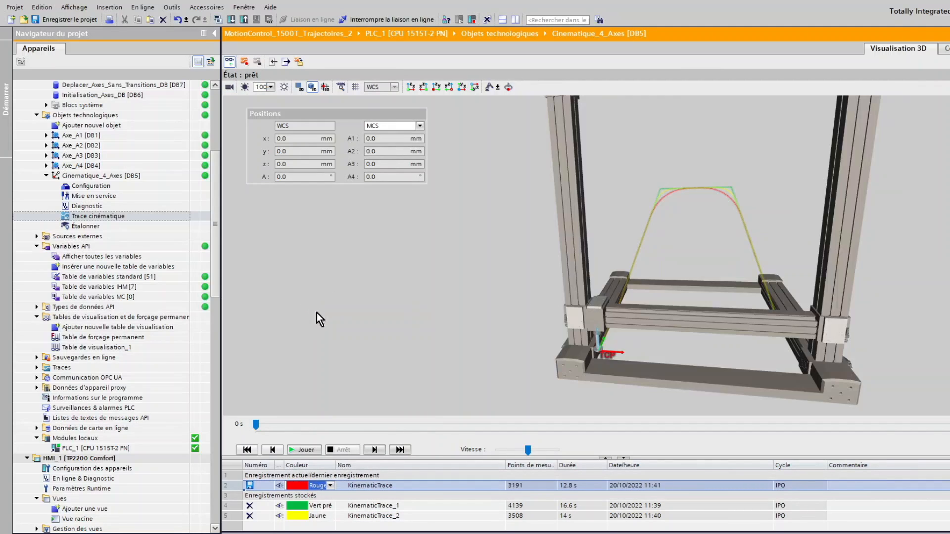
{"action": "scroll", "coordinate": [706, 258], "scroll_direction": "up", "scroll_amount": 4}
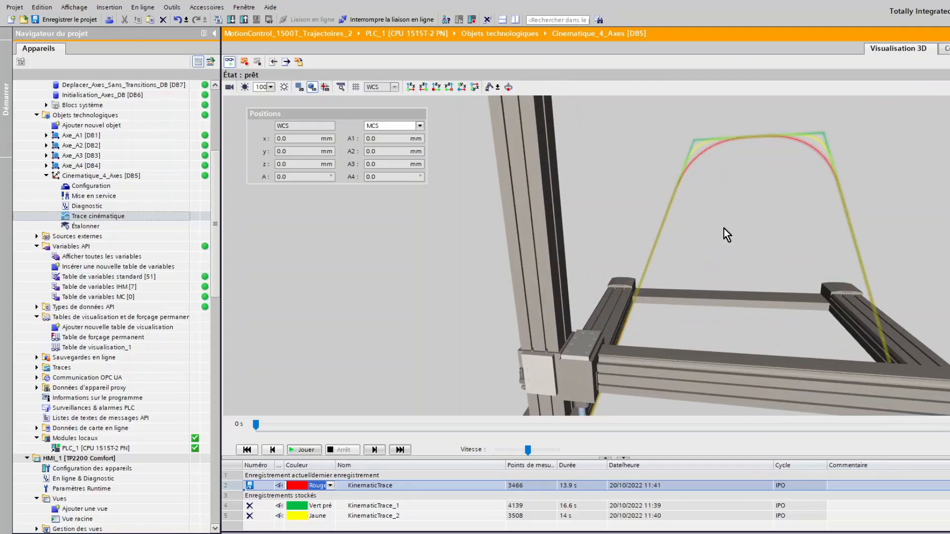
{"action": "mouse_move", "coordinate": [724, 229]}
{"action": "left_mouse_down"}
{"action": "mouse_move", "coordinate": [728, 274]}
{"action": "mouse_move", "coordinate": [773, 239]}
{"action": "mouse_move", "coordinate": [719, 281]}
{"action": "left_mouse_up"}
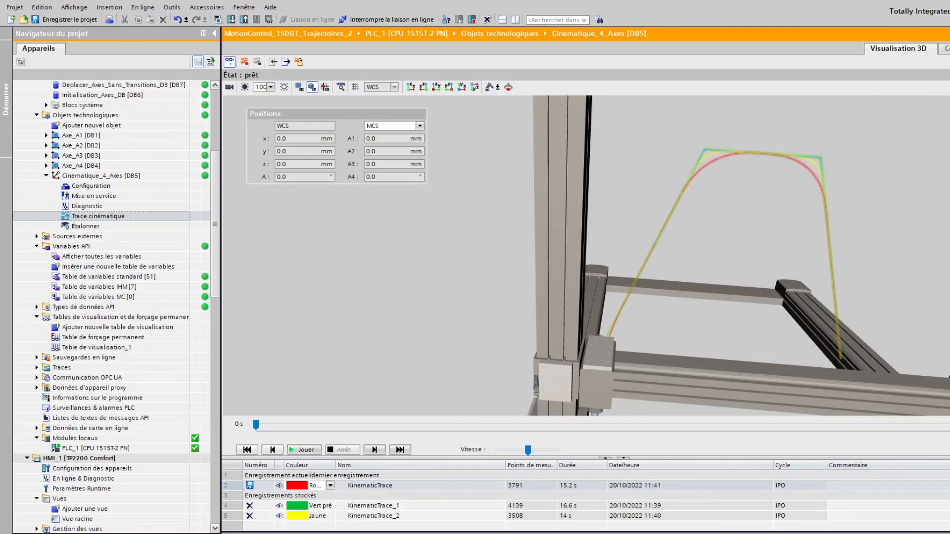
In the WinCC Runtime HMI, send the gantry axes to the back, and return to the kinematic trace view
{"action": "key", "text": "alt+Tab"}
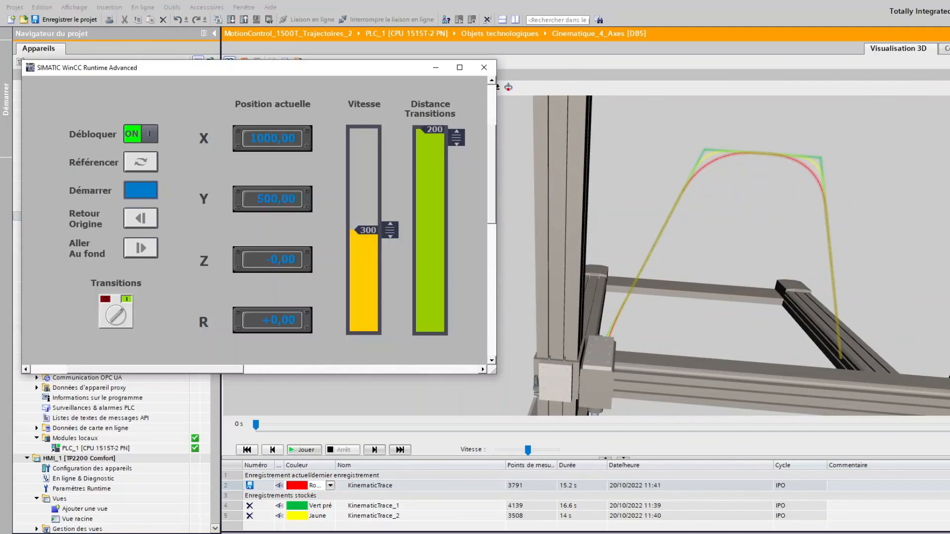
{"action": "left_click", "coordinate": [139, 250]}
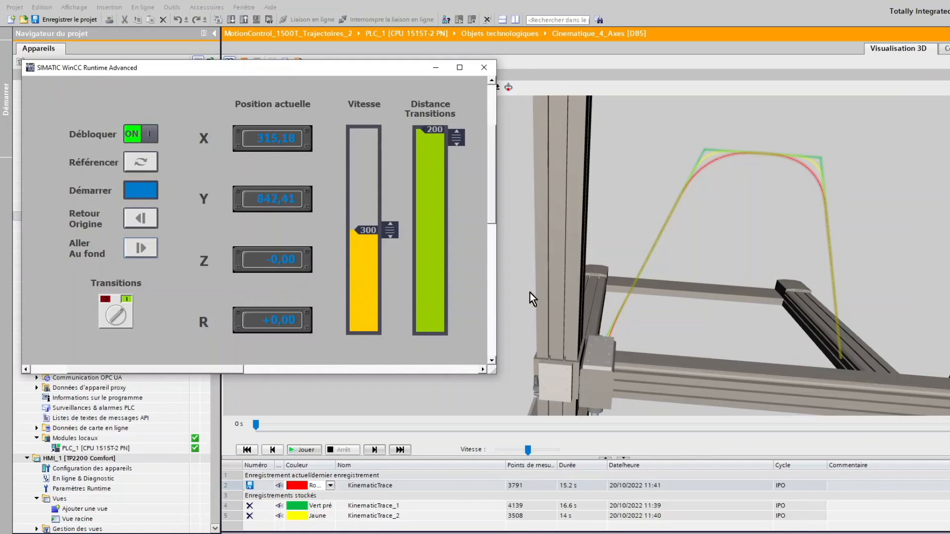
{"action": "left_click", "coordinate": [230, 479]}
{"action": "left_click", "coordinate": [231, 479]}
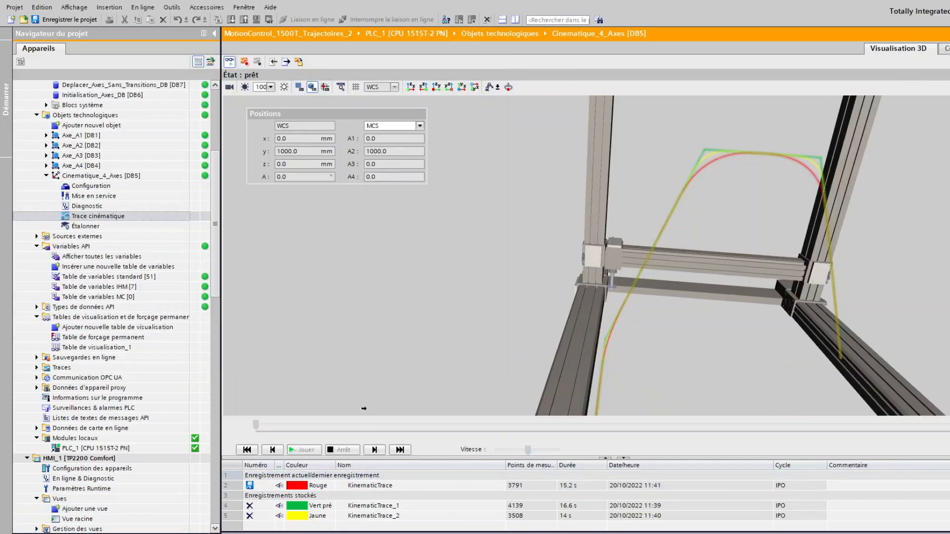
Show the grid in the 3D view and examine the three traces around the lower path corner from several angles
{"action": "left_click_drag", "start_coordinate": [537, 316], "coordinate": [624, 385]}
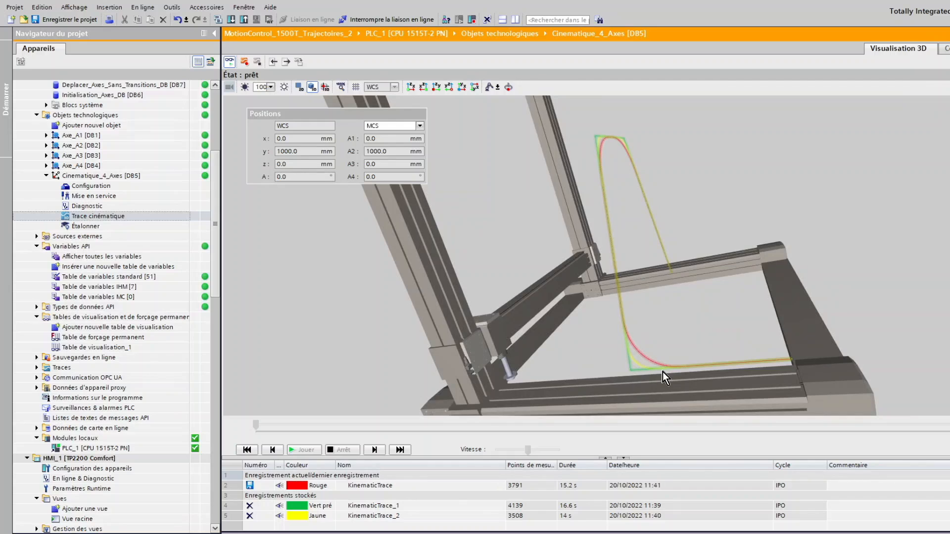
{"action": "left_click", "coordinate": [357, 88]}
{"action": "left_click_drag", "start_coordinate": [684, 350], "coordinate": [624, 322]}
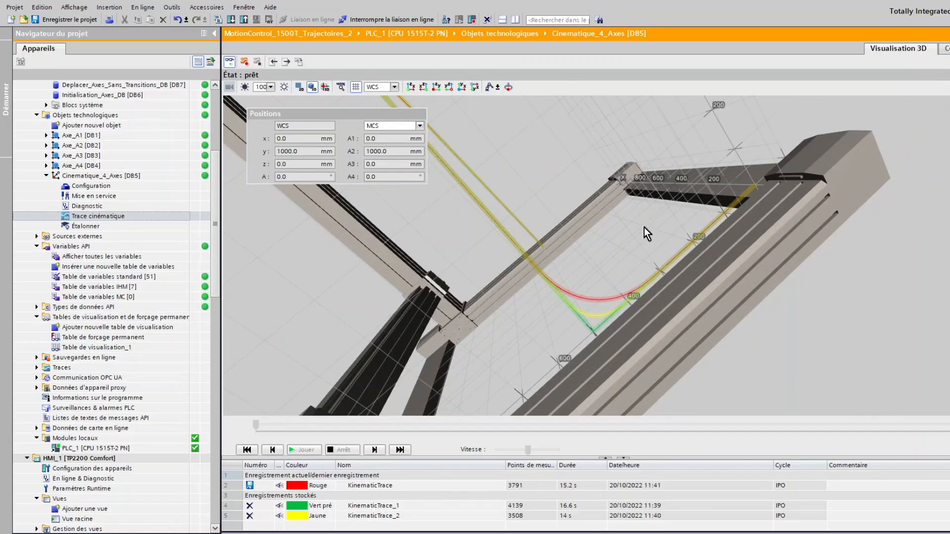
{"action": "left_click_drag", "start_coordinate": [644, 228], "coordinate": [535, 138]}
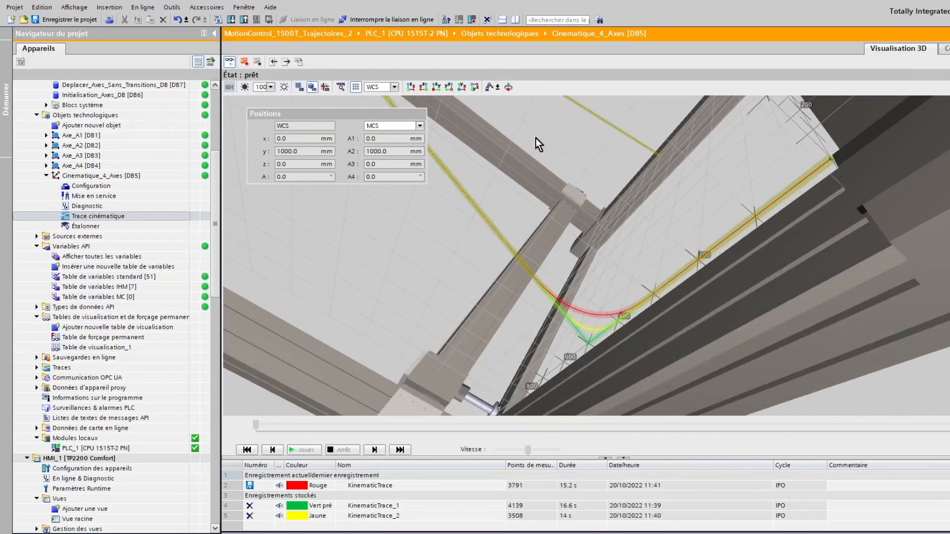
Switch the 3D view to a front view of the gantry and compare the upper corners of the three traces
{"action": "left_click", "coordinate": [409, 88]}
{"action": "scroll", "coordinate": [605, 217], "scroll_direction": "up", "scroll_amount": 4}
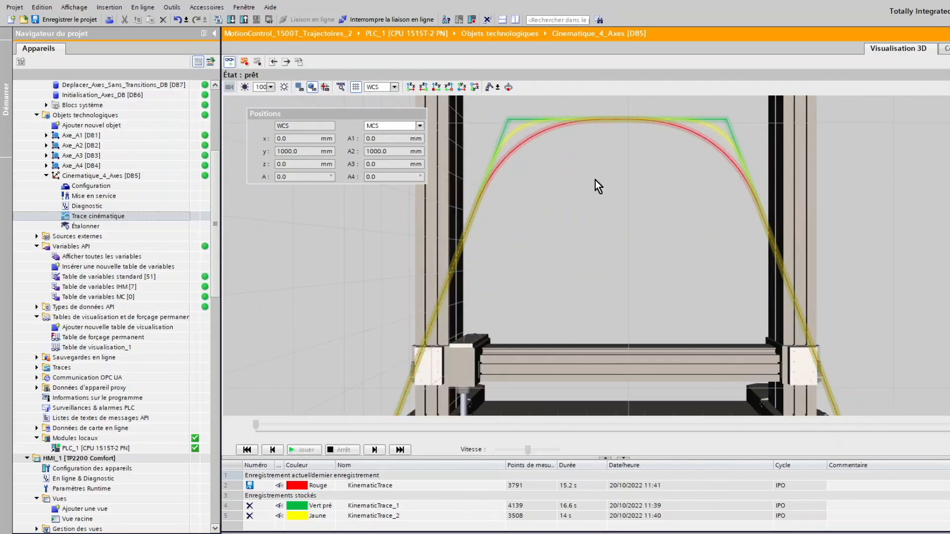
{"action": "left_click_drag", "start_coordinate": [595, 181], "coordinate": [589, 261]}
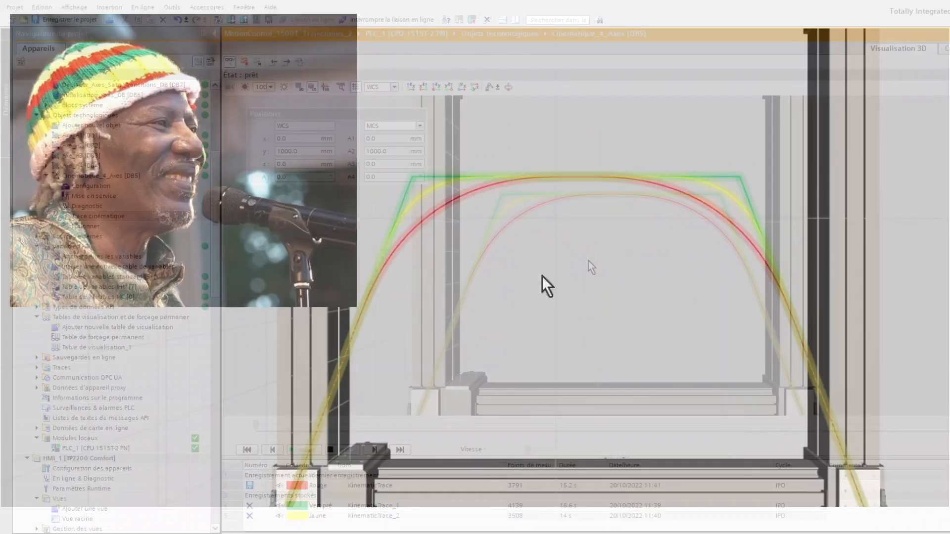